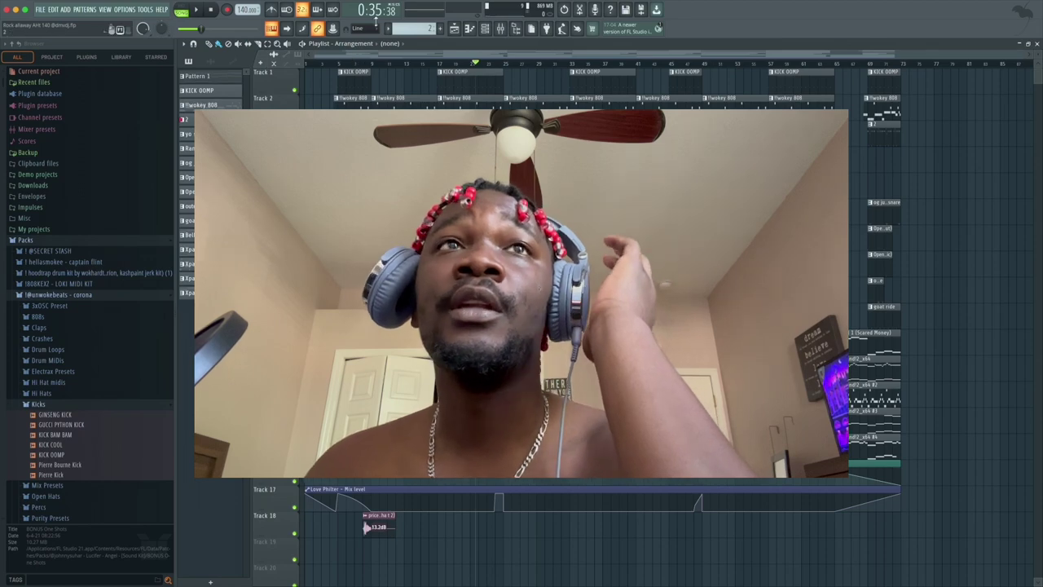
# Step: Switch to Pattern 1 and solo the Xpand!2_x64 channel in the channel rack
pyautogui.click(389, 29)
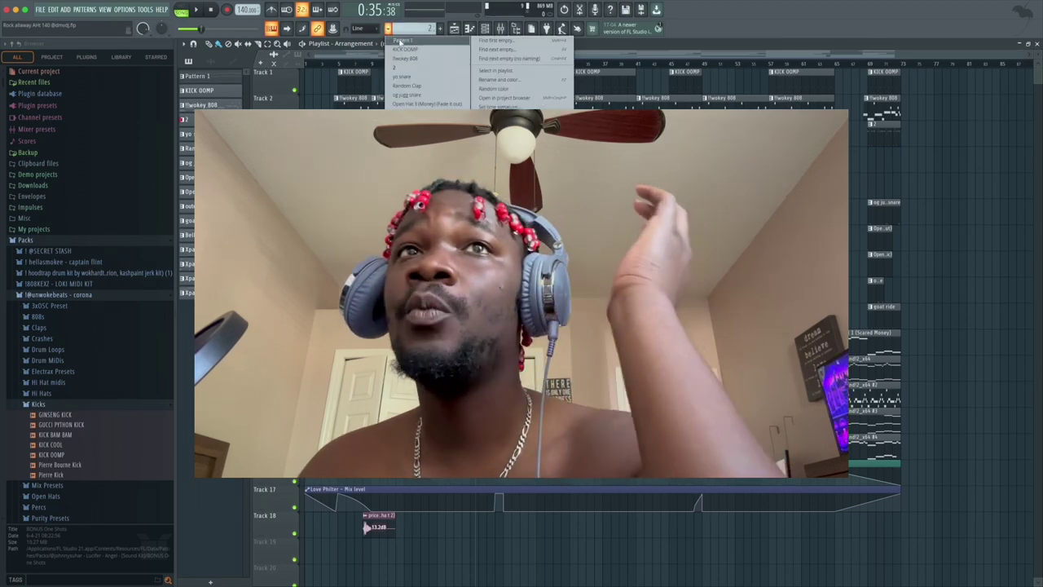
pyautogui.click(399, 41)
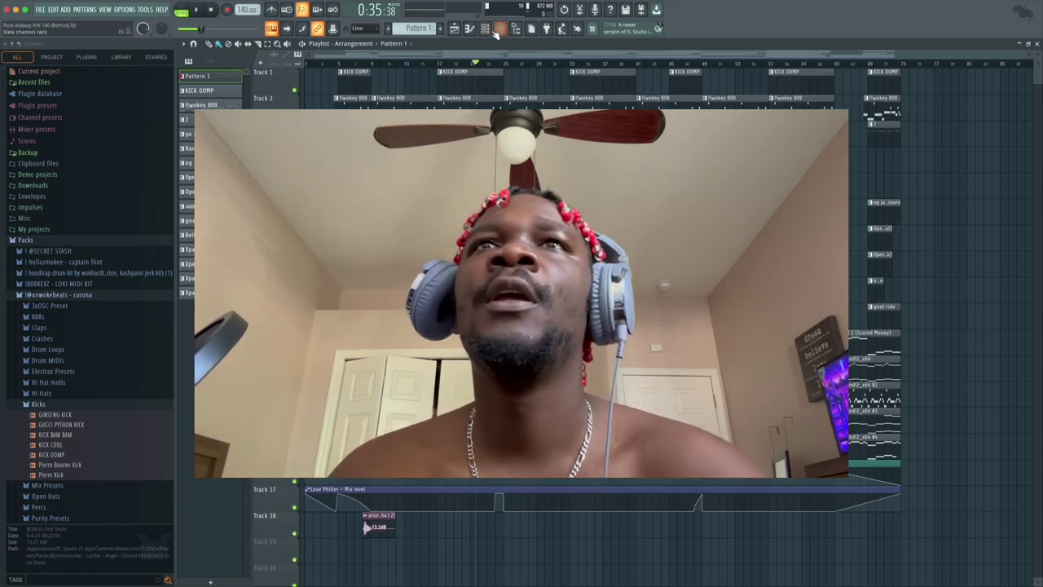
pyautogui.click(485, 28)
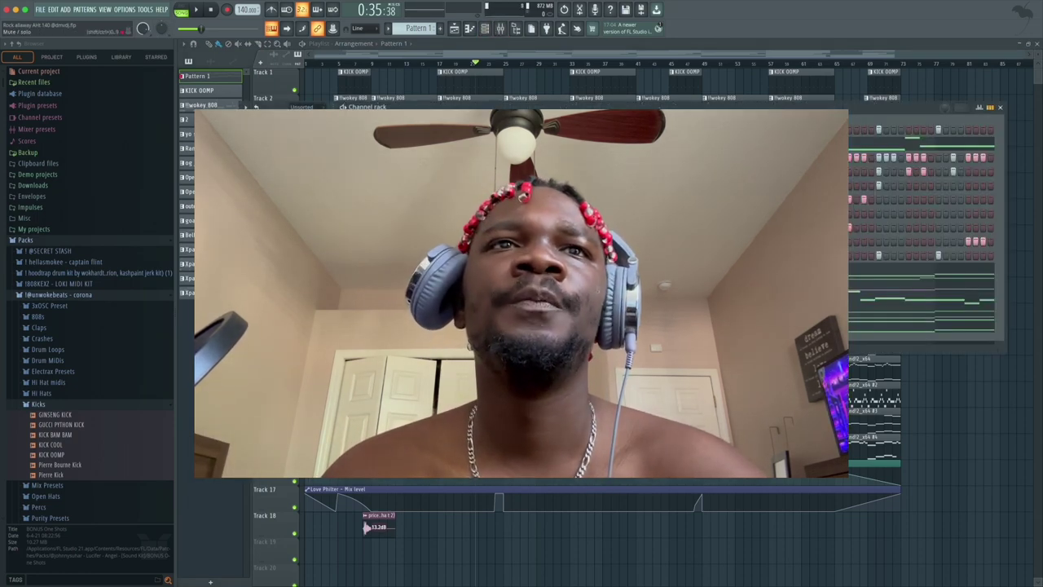
pyautogui.rightClick(249, 290)
pyautogui.click(266, 294)
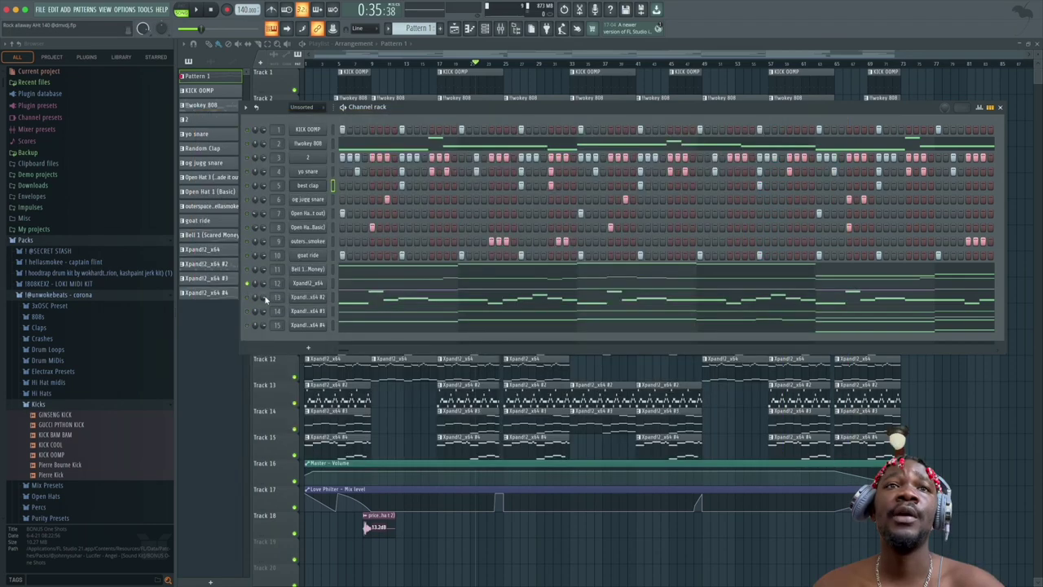
# Step: Open the Xpand!2_x64 piano roll and mute all the low bass notes across bars 1 to 8
pyautogui.click(356, 287)
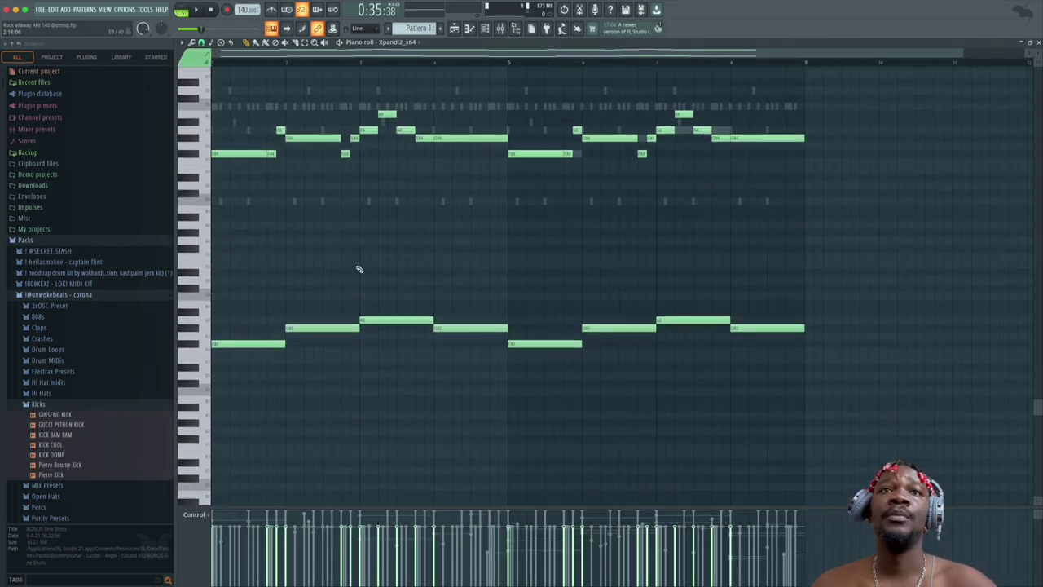
pyautogui.scroll(3, 358, 269)
pyautogui.scroll(2, 360, 265)
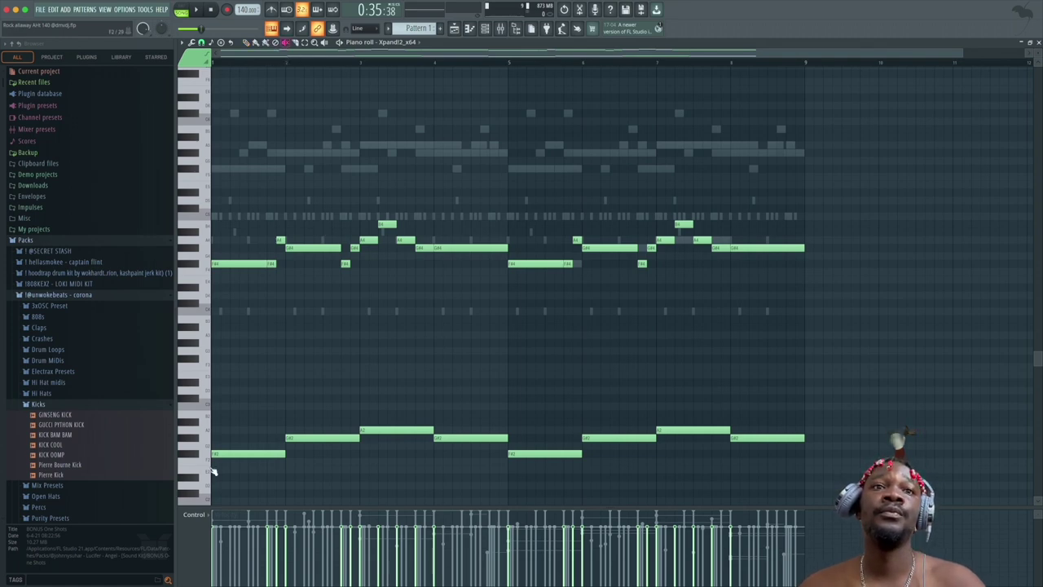
pyautogui.moveTo(275, 454)
pyautogui.mouseDown()
pyautogui.moveTo(339, 442)
pyautogui.moveTo(272, 448)
pyautogui.moveTo(325, 456)
pyautogui.moveTo(299, 448)
pyautogui.moveTo(427, 435)
pyautogui.moveTo(546, 459)
pyautogui.moveTo(657, 444)
pyautogui.moveTo(698, 425)
pyautogui.moveTo(620, 437)
pyautogui.moveTo(774, 437)
pyautogui.mouseUp()
pyautogui.scroll(7, 703, 426)
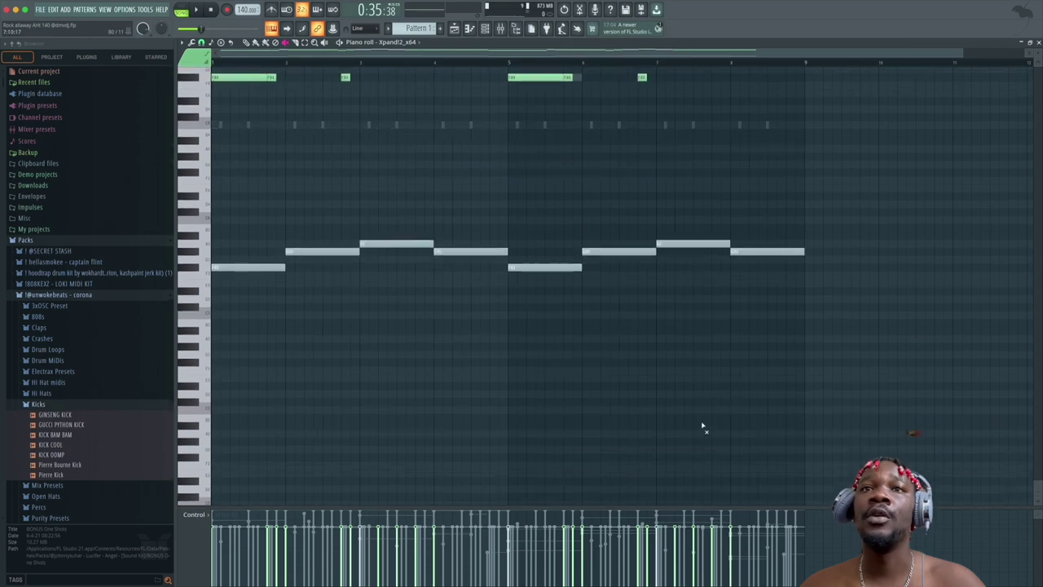
pyautogui.scroll(-4, 430, 78)
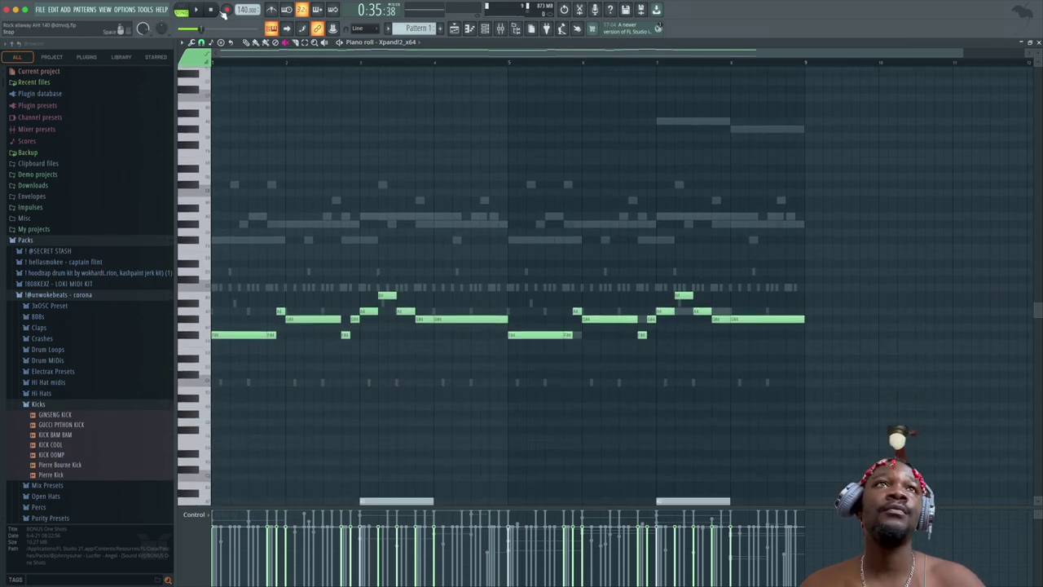
# Step: Play Pattern 1 on its own to hear the upper melody without the bass notes, and stop playback
pyautogui.click(485, 29)
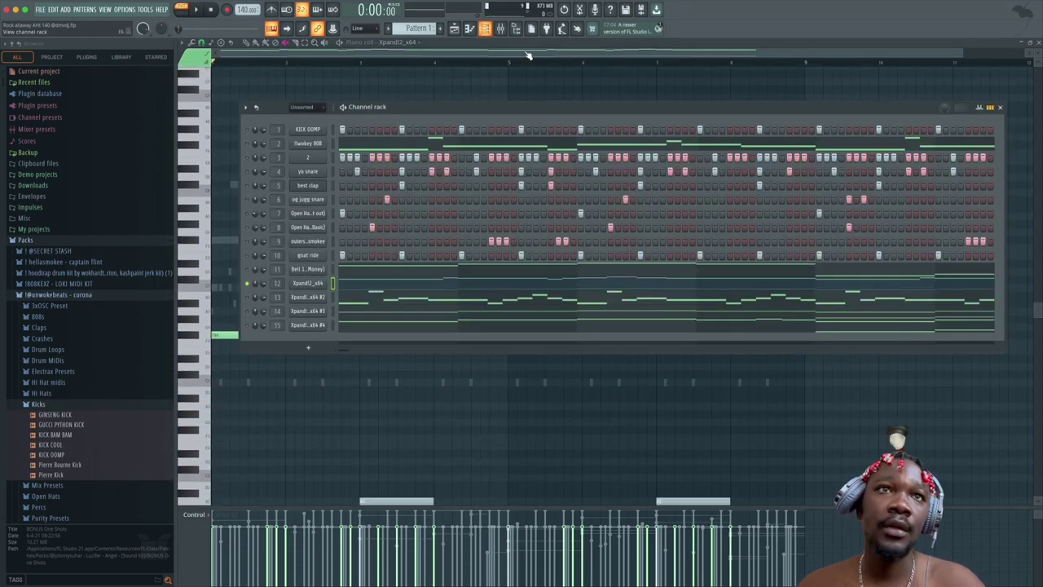
pyautogui.press('space')
pyautogui.click(1000, 107)
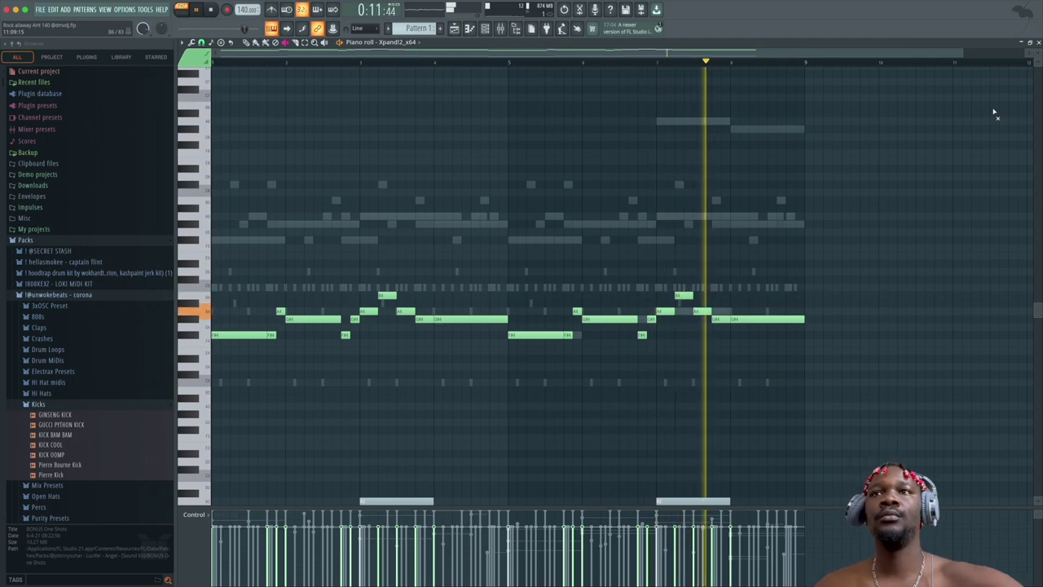
pyautogui.scroll(-5, 668, 187)
pyautogui.press('space')
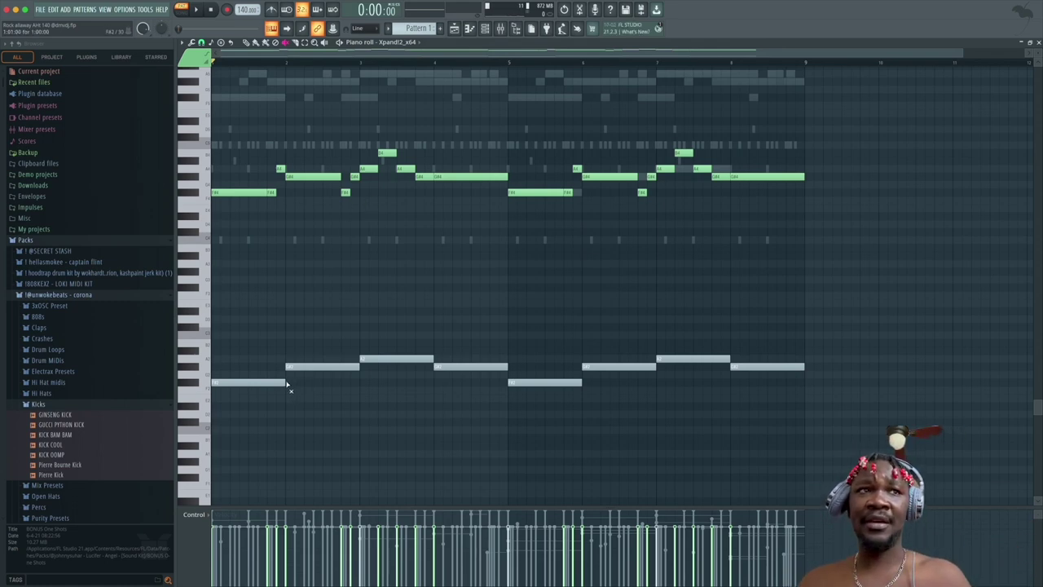
# Step: Unmute the low bass notes of Xpand!2_x64 and play the pattern to hear melody and bass together
pyautogui.moveTo(282, 392)
pyautogui.mouseDown()
pyautogui.moveTo(335, 358)
pyautogui.moveTo(420, 380)
pyautogui.moveTo(414, 344)
pyautogui.moveTo(485, 380)
pyautogui.moveTo(567, 385)
pyautogui.moveTo(671, 357)
pyautogui.moveTo(768, 388)
pyautogui.mouseUp()
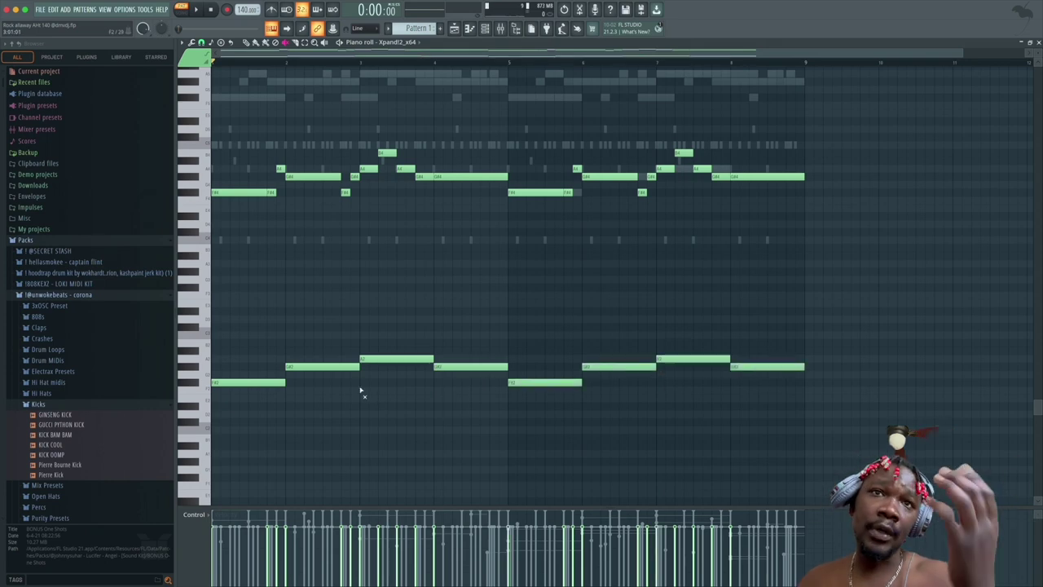
pyautogui.click(244, 192)
pyautogui.moveTo(316, 150); pyautogui.dragTo(318, 187)
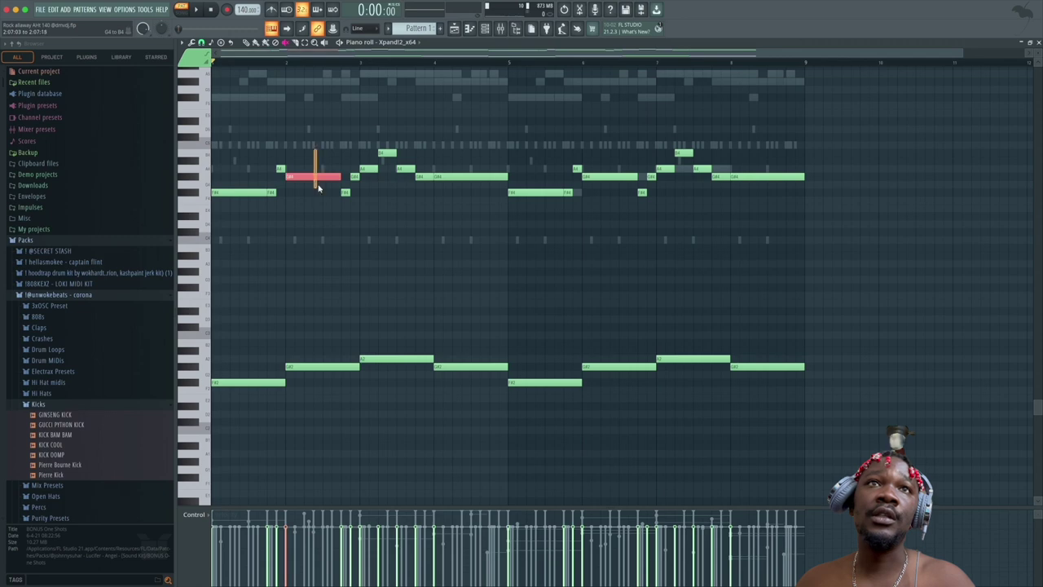
pyautogui.click(368, 170)
pyautogui.click(460, 177)
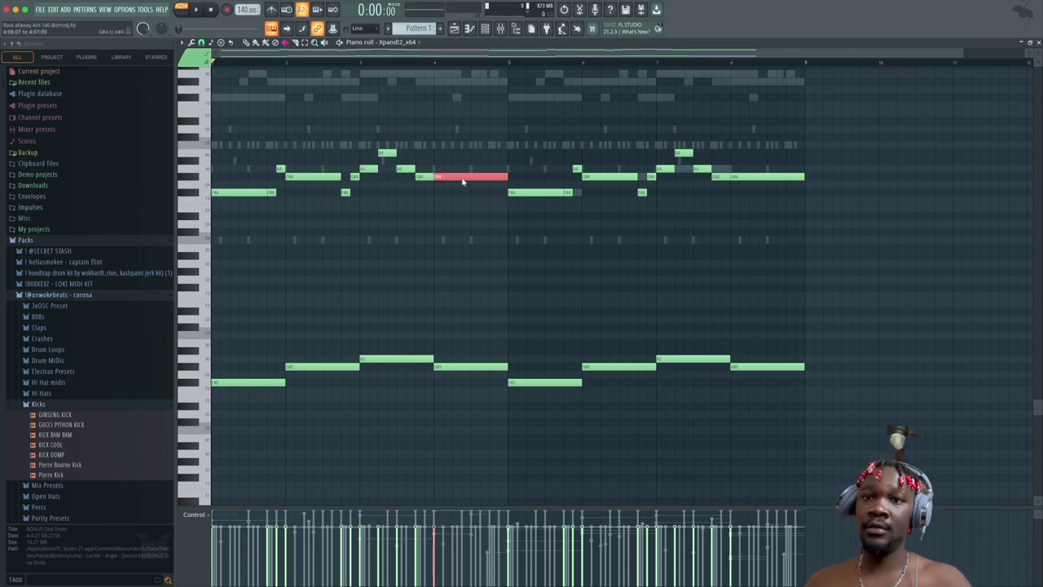
pyautogui.press('space')
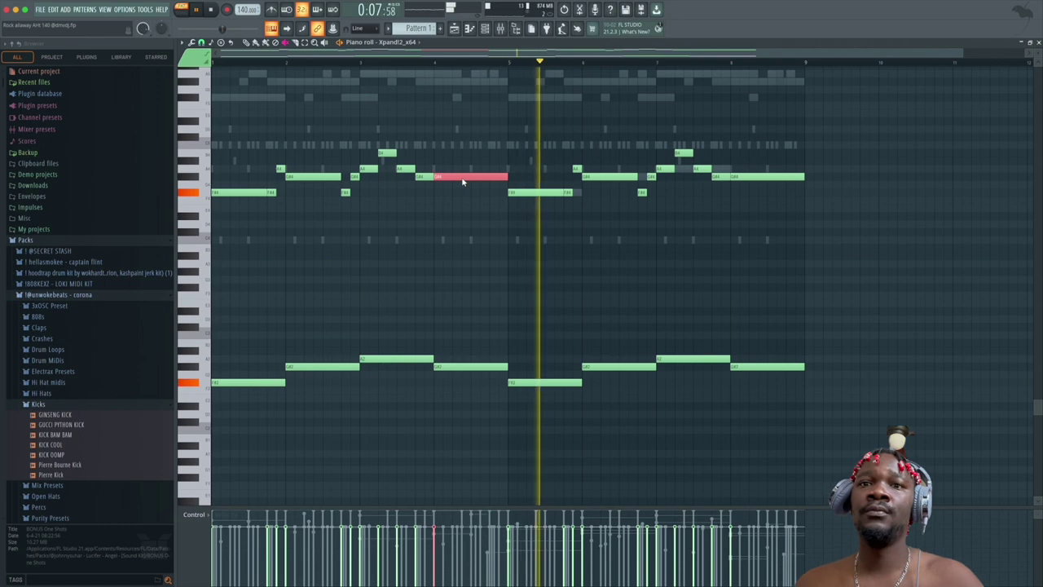
pyautogui.press('space')
pyautogui.scroll(-5, 435, 214)
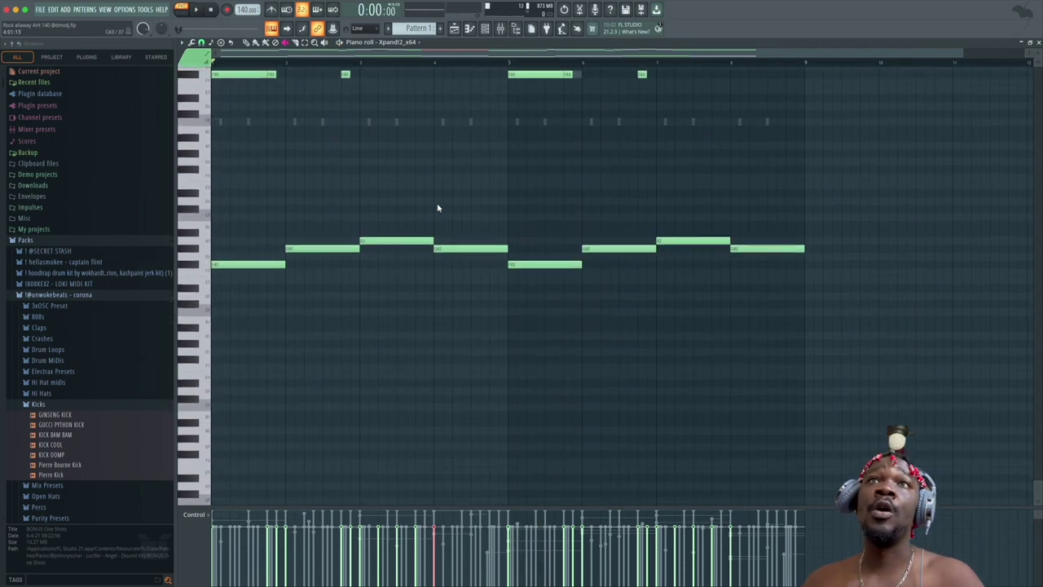
pyautogui.scroll(6, 437, 208)
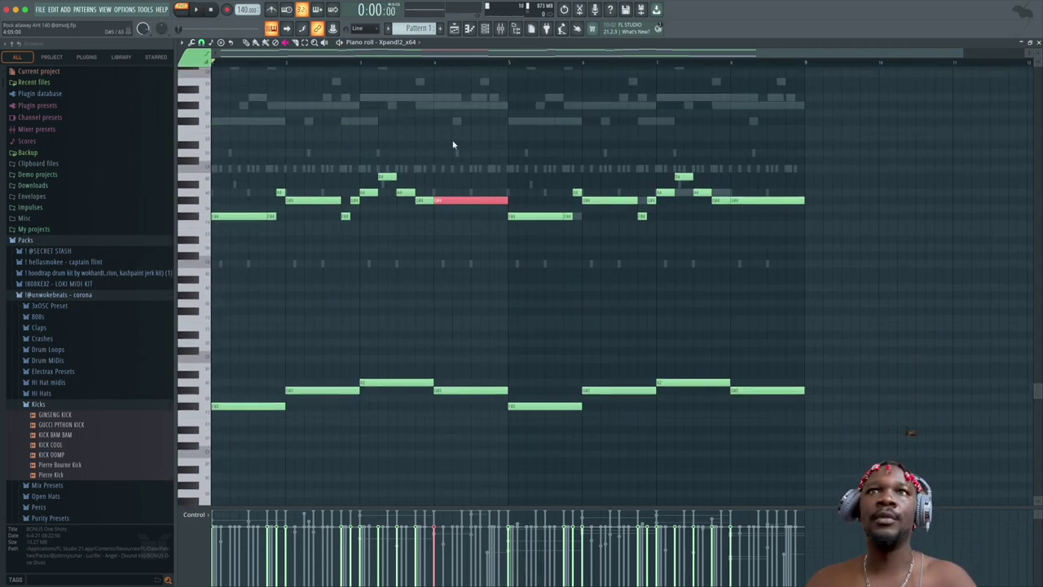
# Step: Solo the Xpand!2_x64 #2 channel and open its notes in the piano roll
pyautogui.click(489, 32)
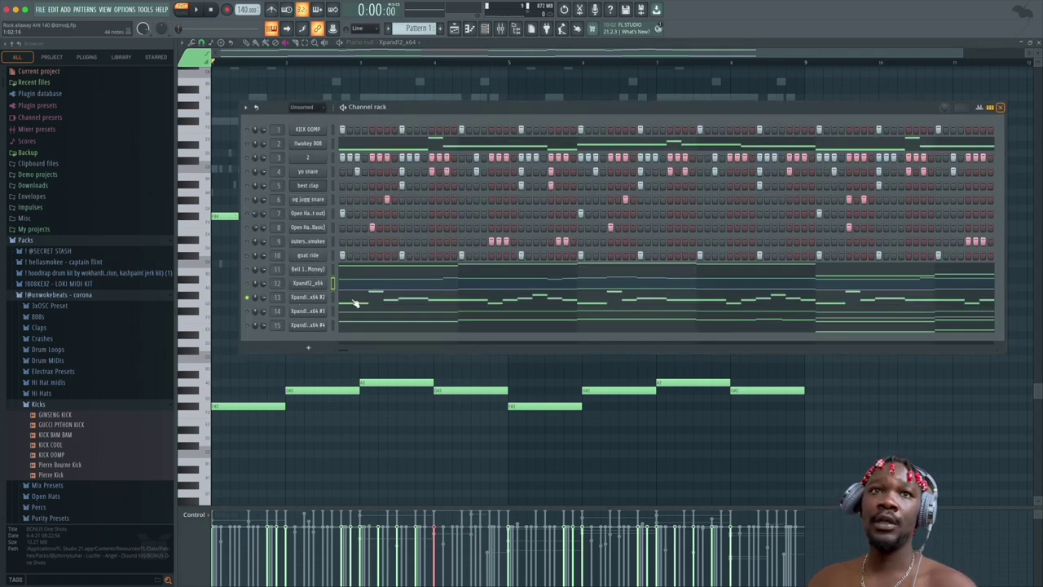
pyautogui.click(368, 301)
pyautogui.scroll(6, 400, 279)
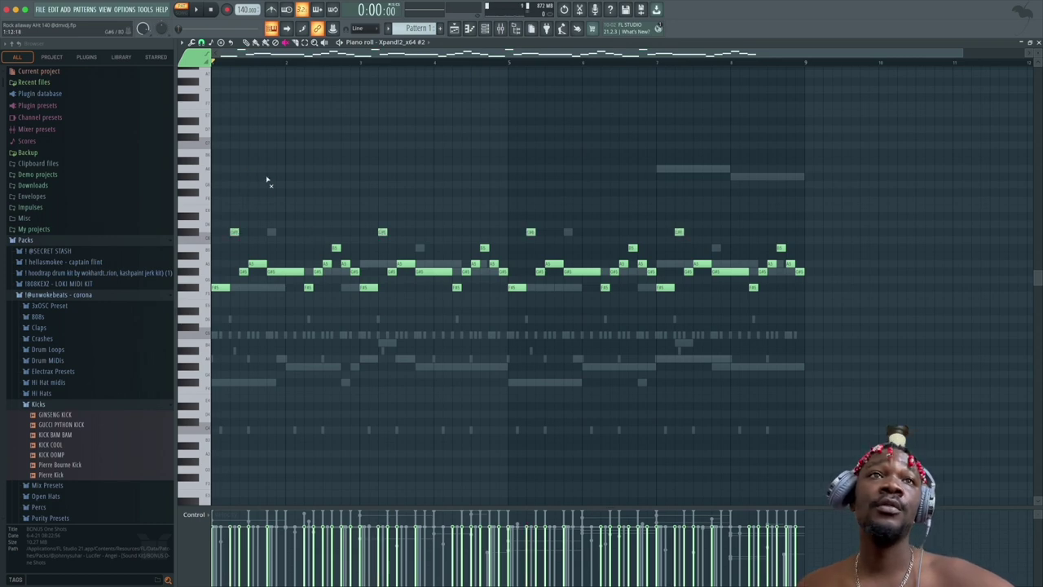
# Step: Play the soloed Xpand!2_x64 #2 melody from the start and stop playback
pyautogui.press('space')
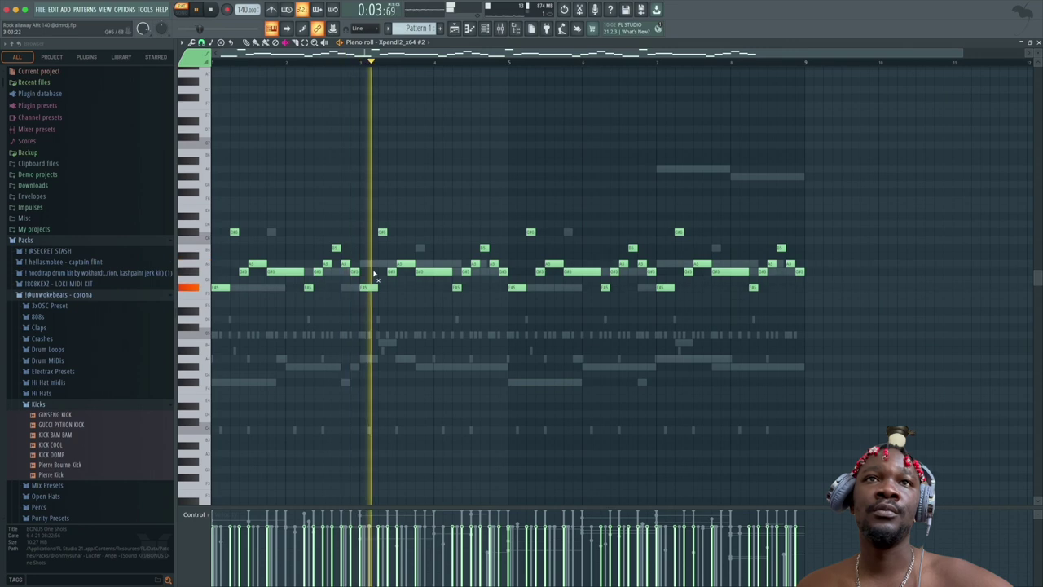
pyautogui.scroll(-3, 371, 269)
pyautogui.scroll(5, 375, 275)
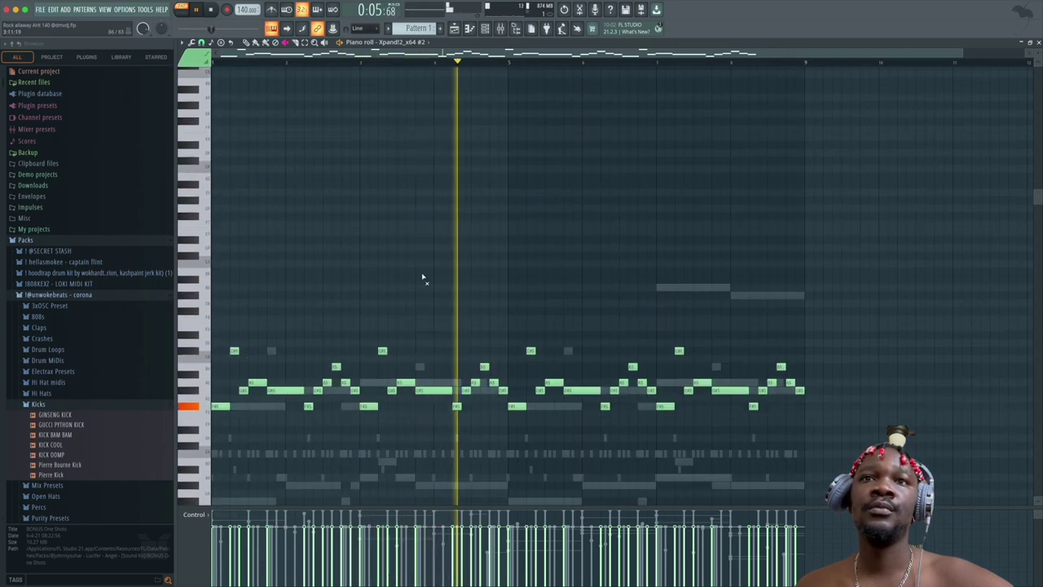
pyautogui.press('space')
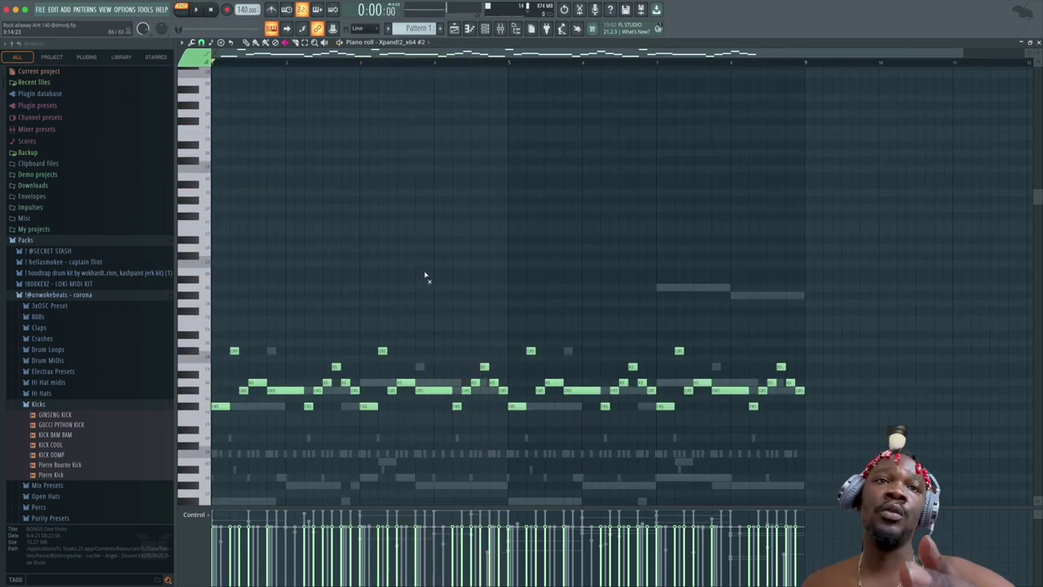
# Step: Highlight in turn all F#5 notes, the long A5 and G#5 notes in bar 1, and all C#6 notes
pyautogui.scroll(-4, 330, 291)
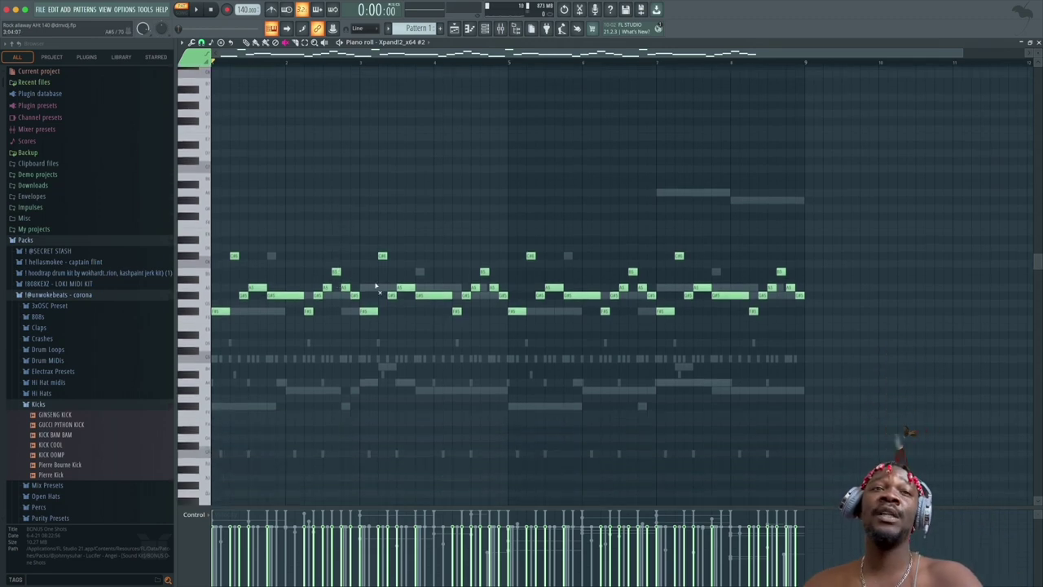
pyautogui.click(195, 313)
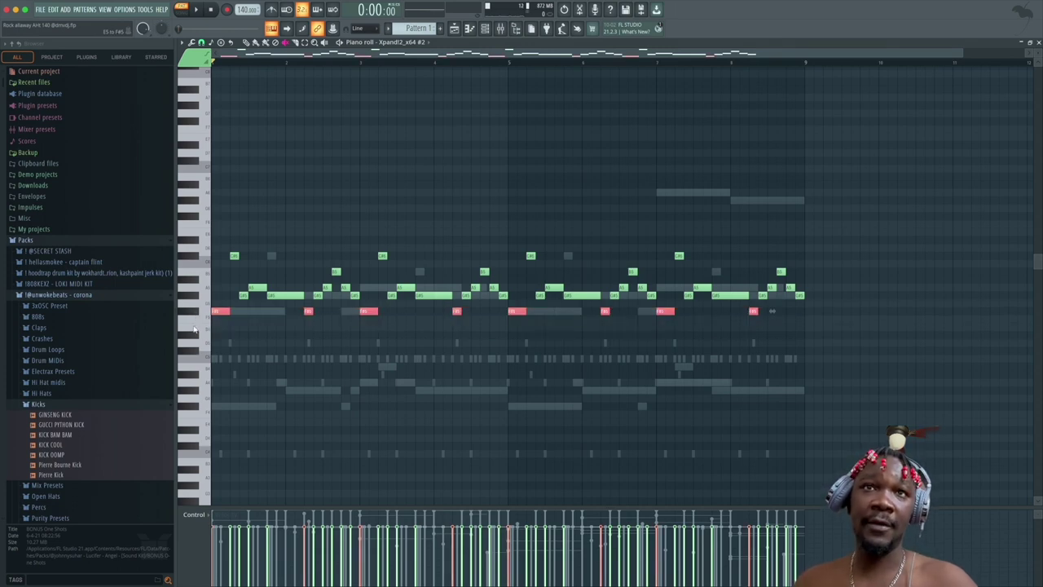
pyautogui.click(257, 288)
pyautogui.keyDown('shift'); pyautogui.click(285, 294); pyautogui.keyUp('shift')
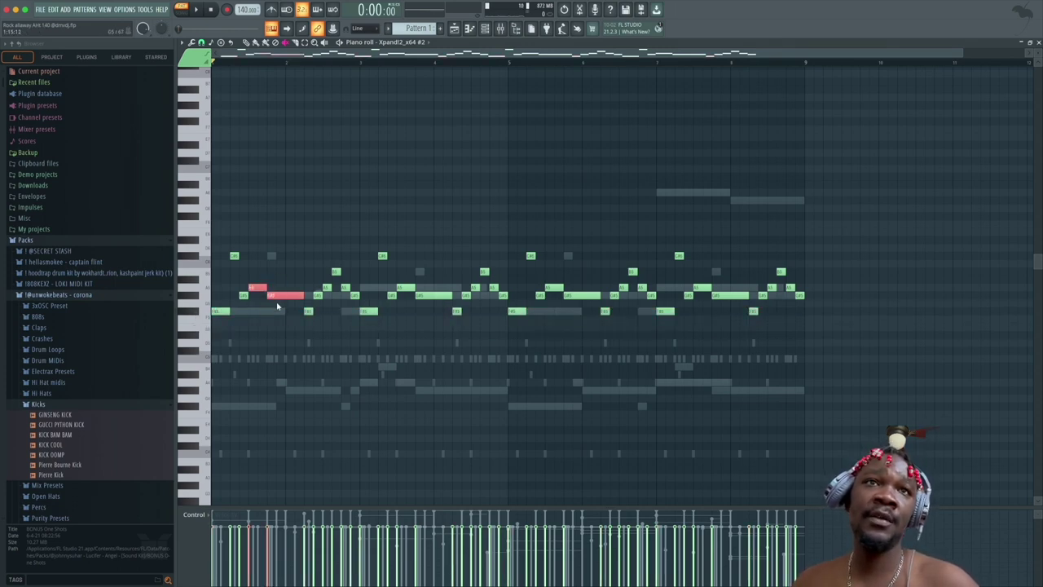
pyautogui.click(194, 258)
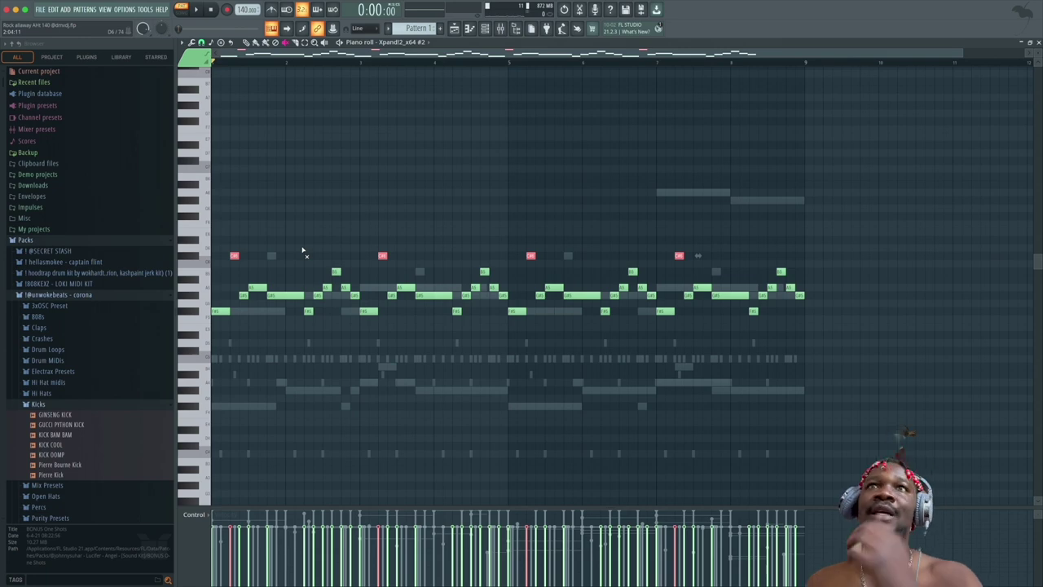
# Step: Enable the Xpand!2_x64 channel alongside Xpand!2_x64 #2, and move and shrink the channel rack to uncover the piano roll notes
pyautogui.click(484, 29)
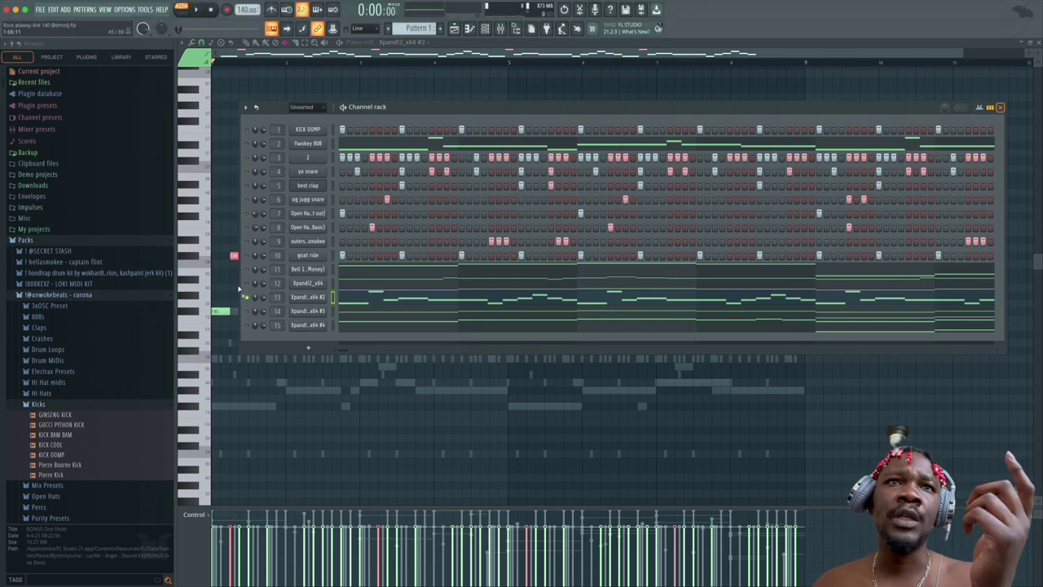
pyautogui.click(247, 282)
pyautogui.moveTo(626, 101); pyautogui.dragTo(593, 36)
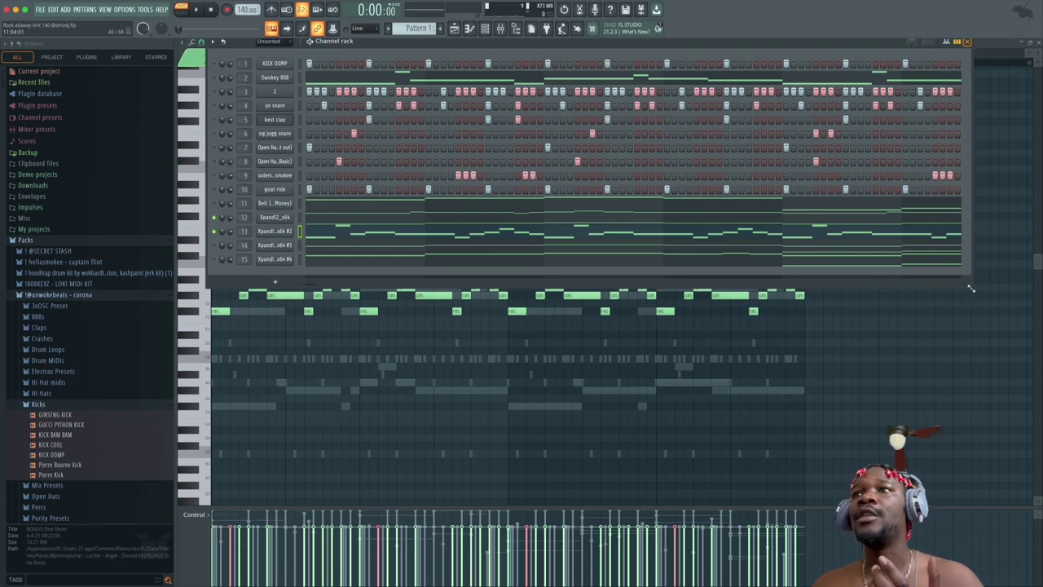
pyautogui.moveTo(971, 288); pyautogui.dragTo(789, 194)
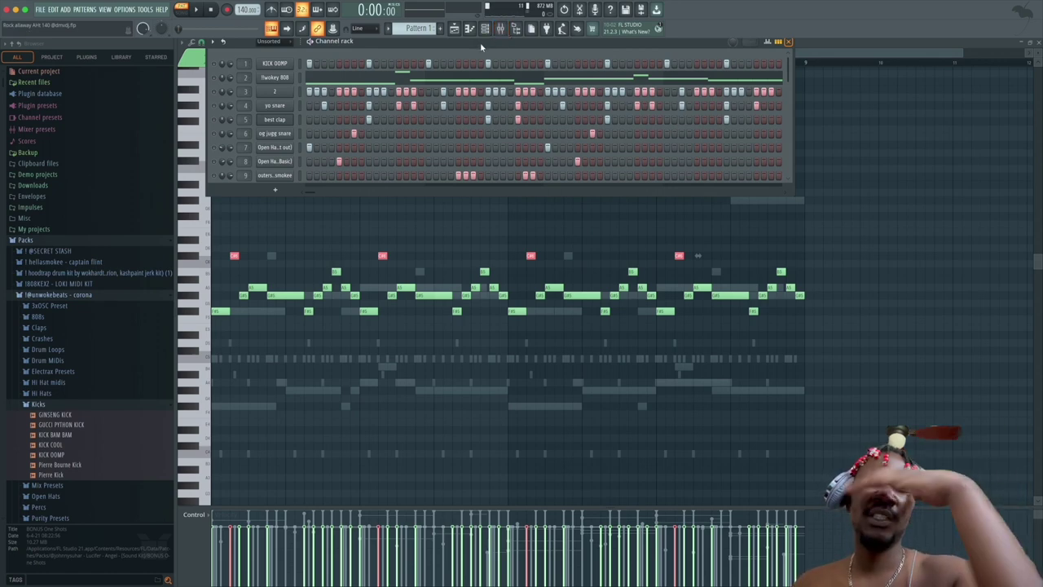
pyautogui.moveTo(542, 3)
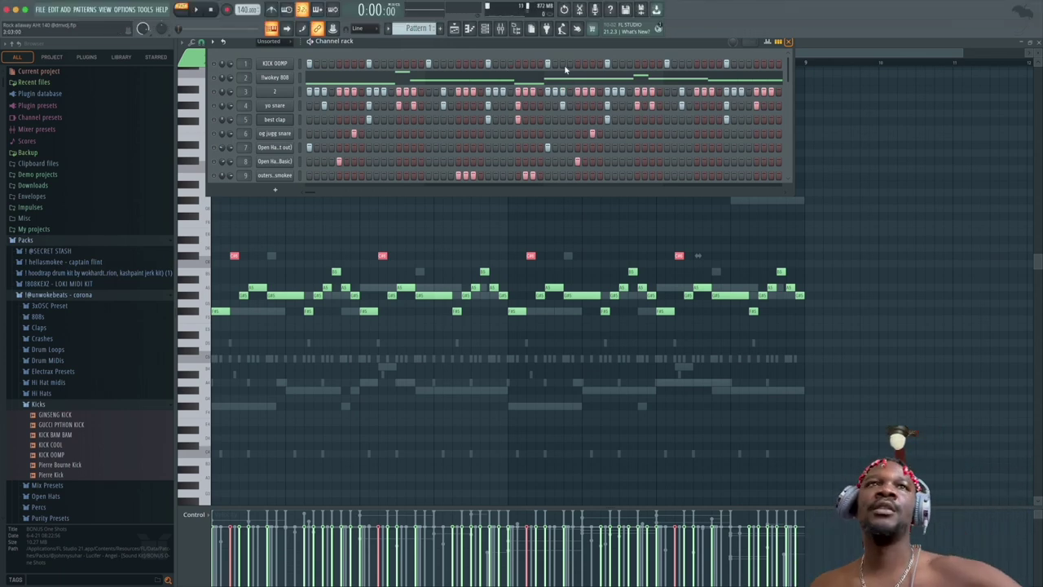
# Step: Play the pattern with Xpand!2_x64 and Xpand!2_x64 #2 sounding together, and stop playback
pyautogui.scroll(-4, 563, 64)
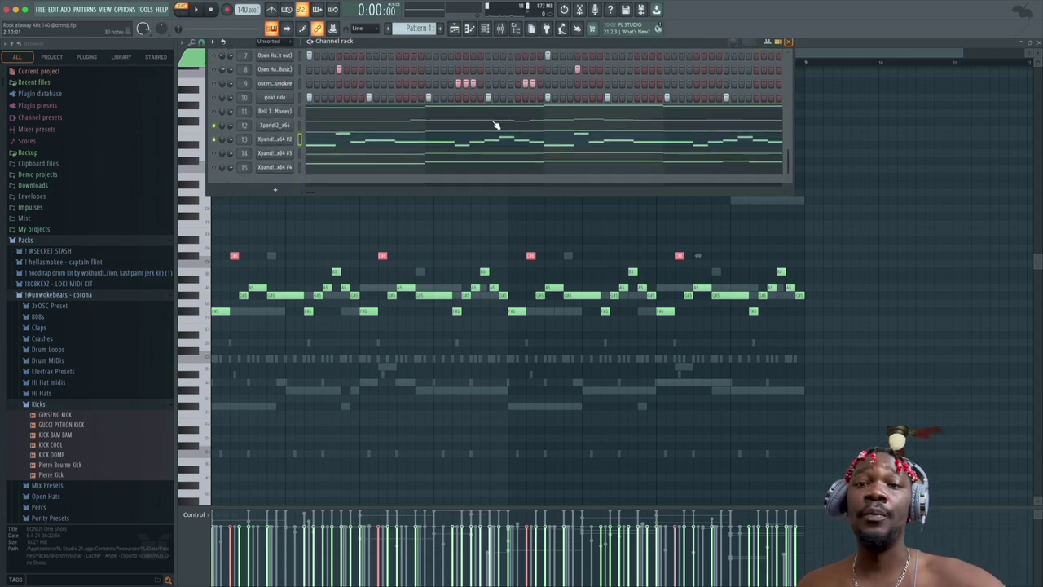
pyautogui.press('space')
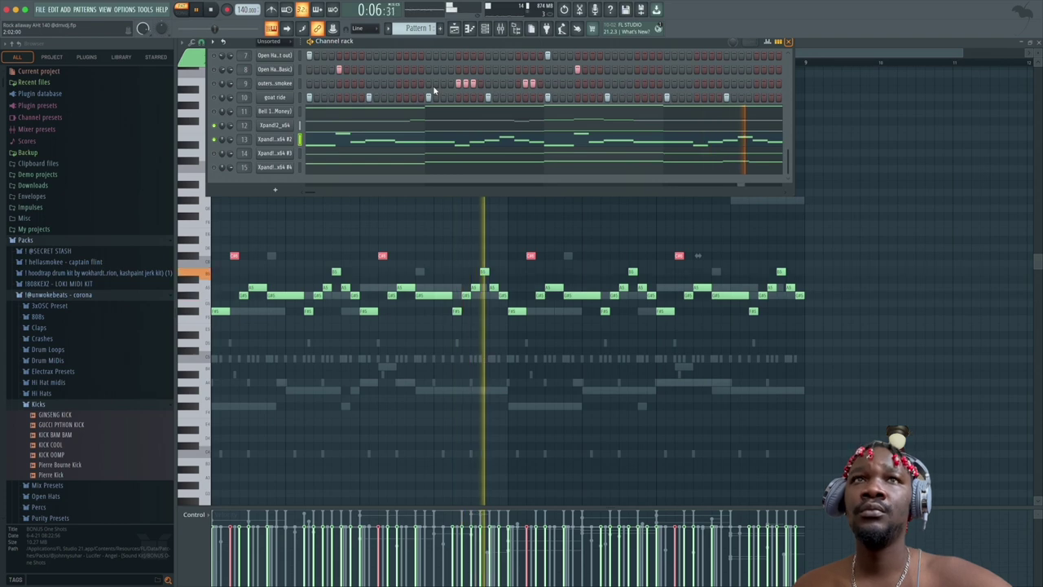
pyautogui.press('space')
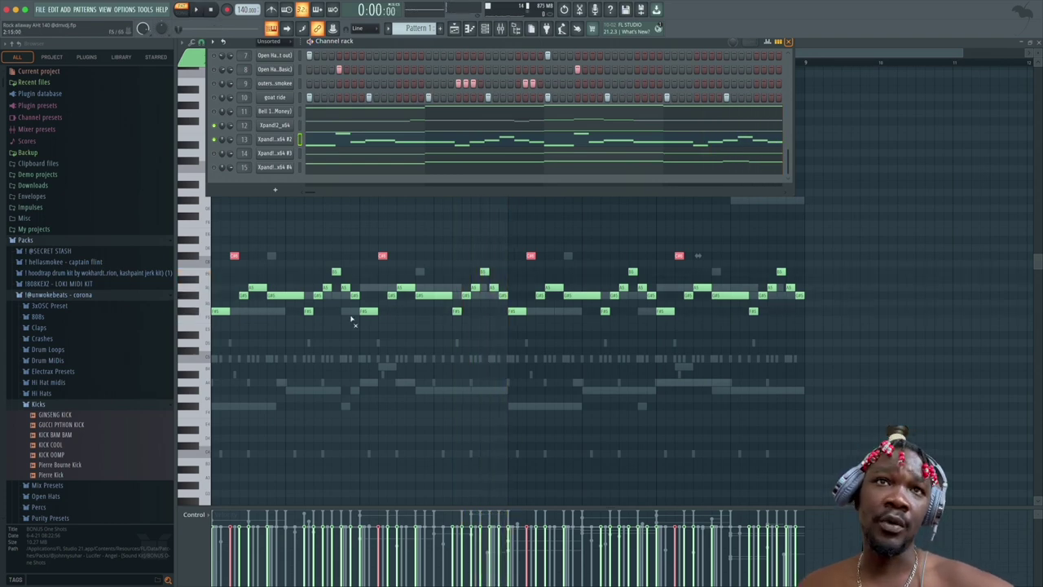
# Step: Select the six-note run at the end of bar 2 in Xpand!2_x64 #2 and place the playhead at its start
pyautogui.click(354, 323)
pyautogui.moveTo(359, 323); pyautogui.dragTo(307, 255)
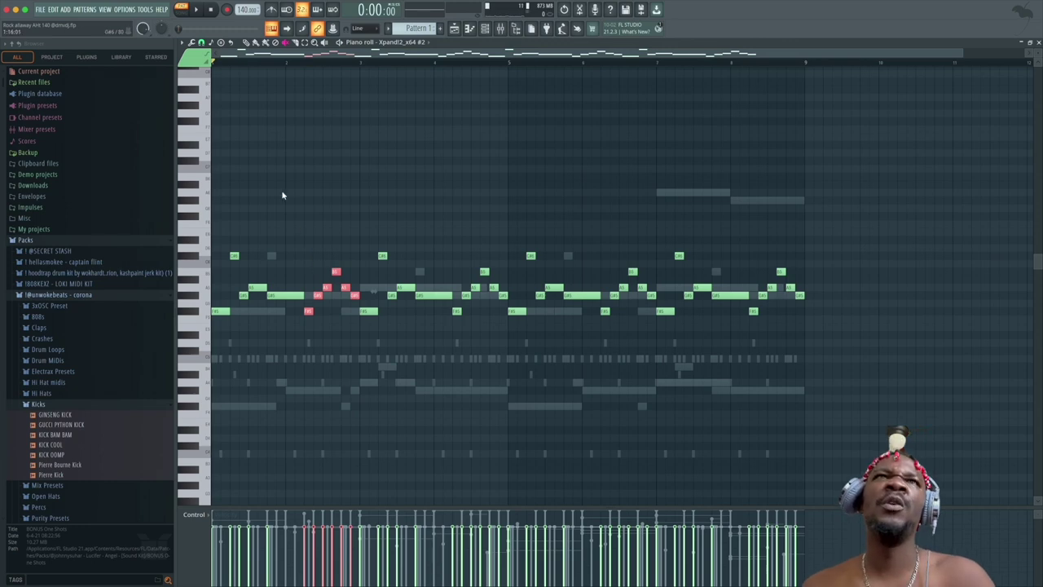
pyautogui.click(306, 63)
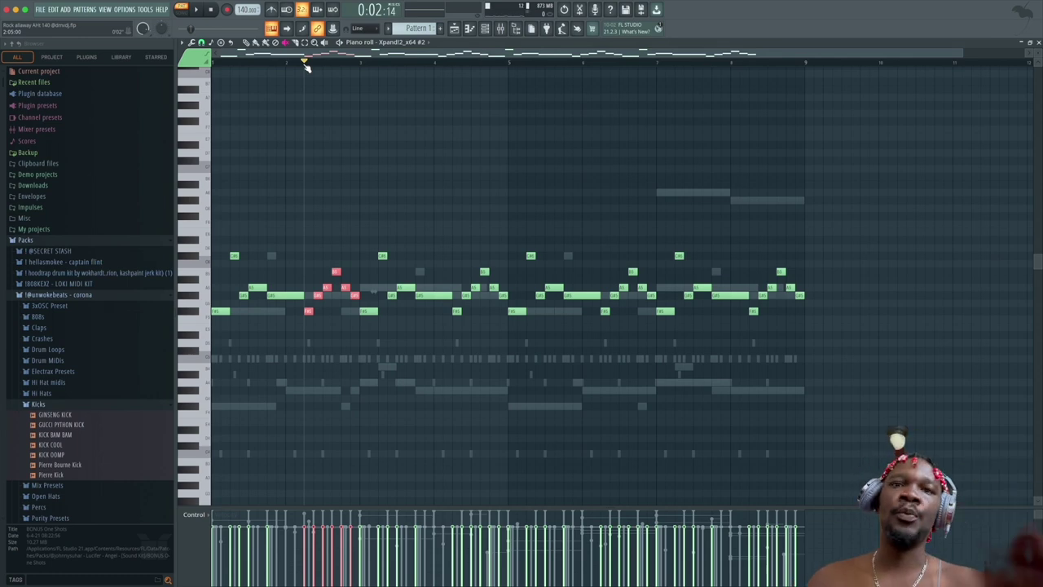
# Step: Play from the run ending bar 2 of Xpand!2_x64 #2, and select and play the six-note run ending bar 4
pyautogui.press('space')
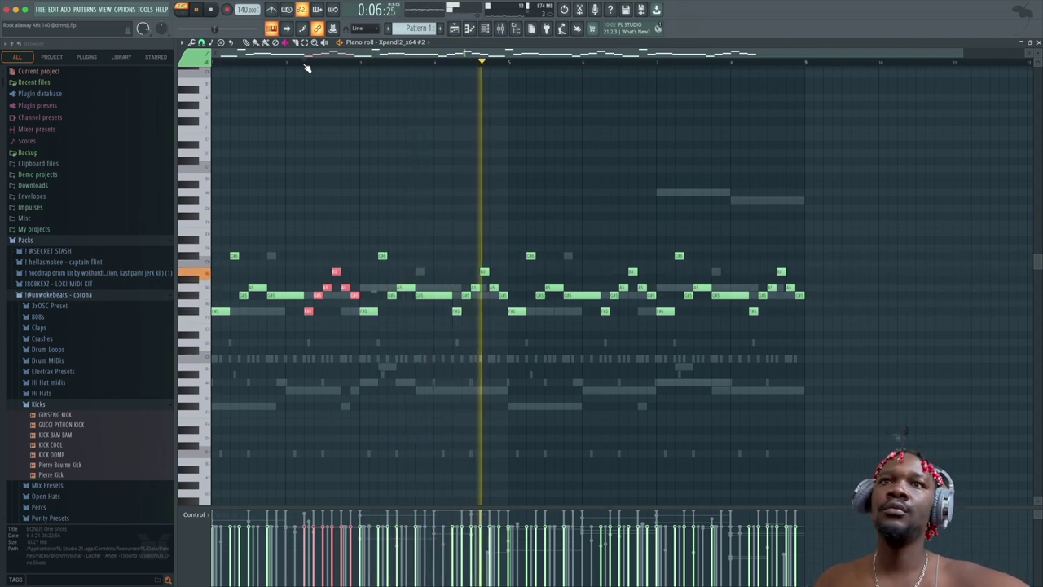
pyautogui.press('space')
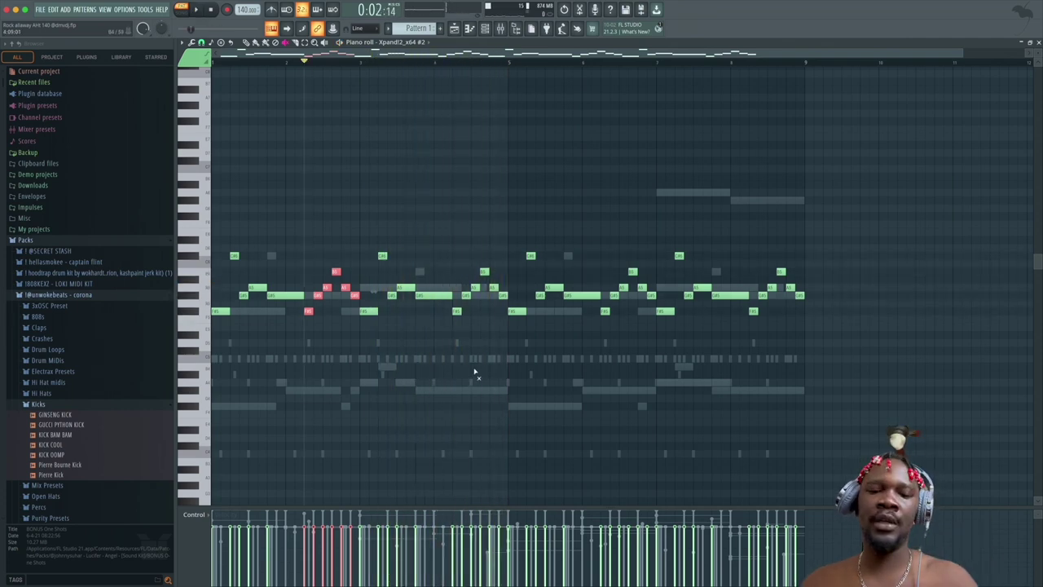
pyautogui.moveTo(505, 303); pyautogui.dragTo(450, 246)
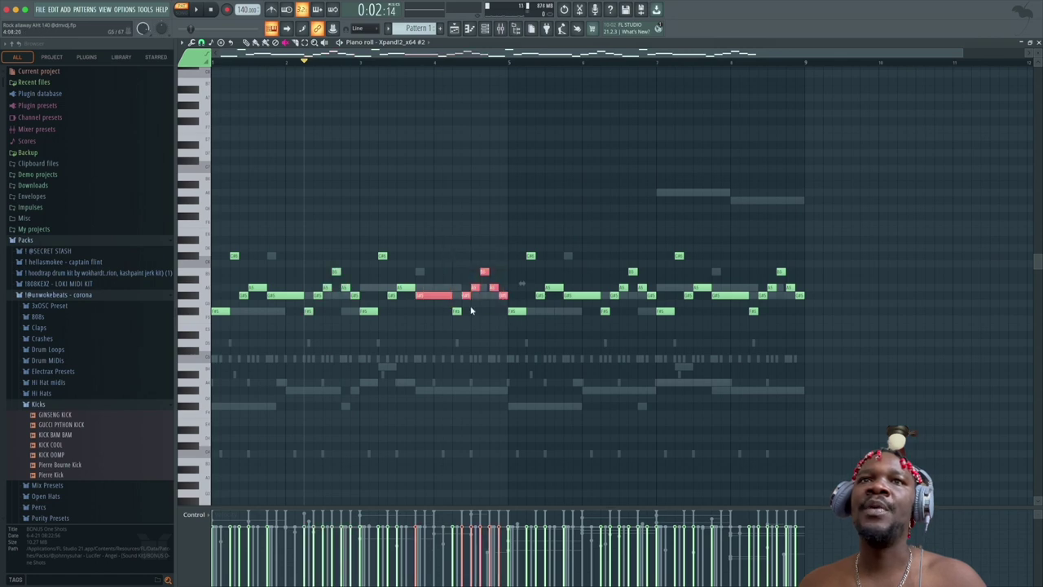
pyautogui.moveTo(504, 326); pyautogui.dragTo(459, 269)
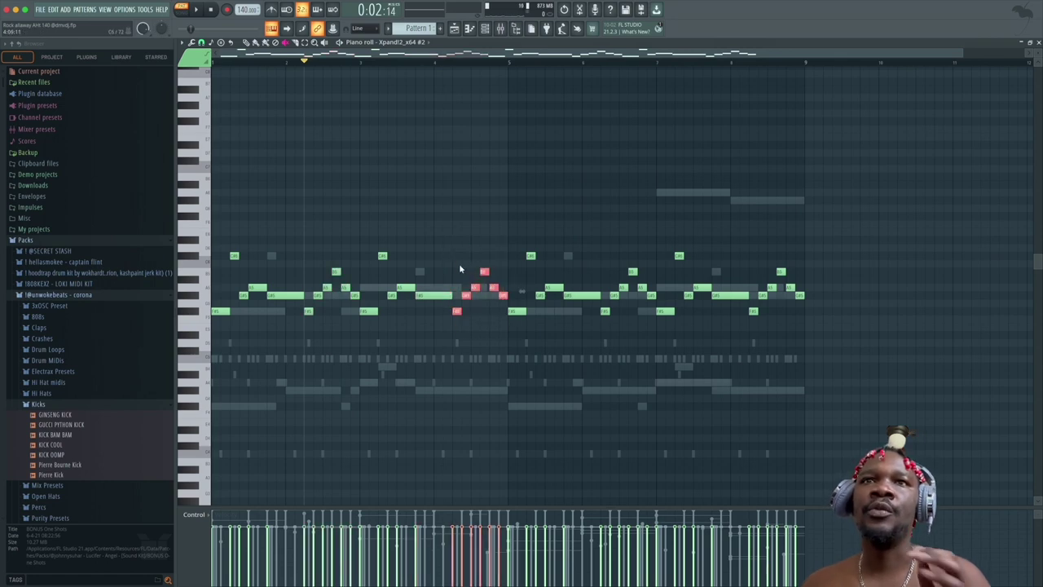
pyautogui.click(454, 64)
pyautogui.press('space')
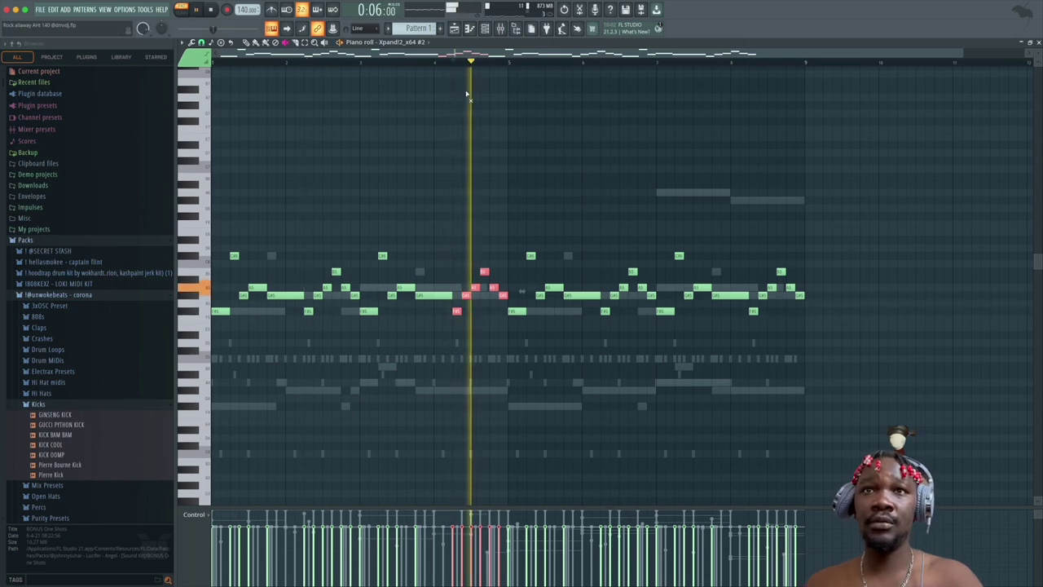
pyautogui.press('space')
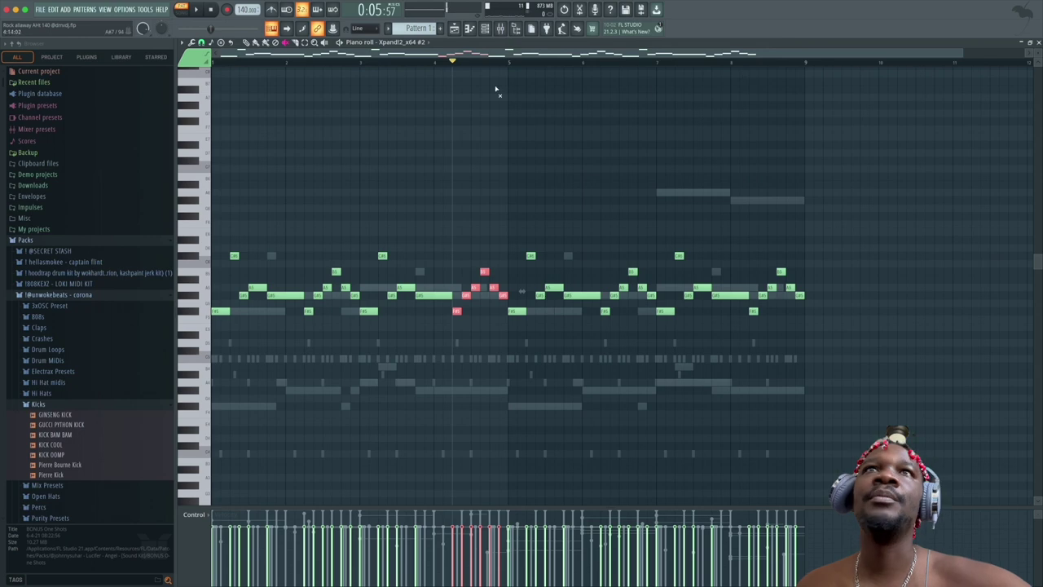
# Step: Isolate the Xpand!2_x64 #3 channel, and highlight in turn the closing notes of bars 4 and 8 in Xpand!2_x64 #2
pyautogui.click(486, 29)
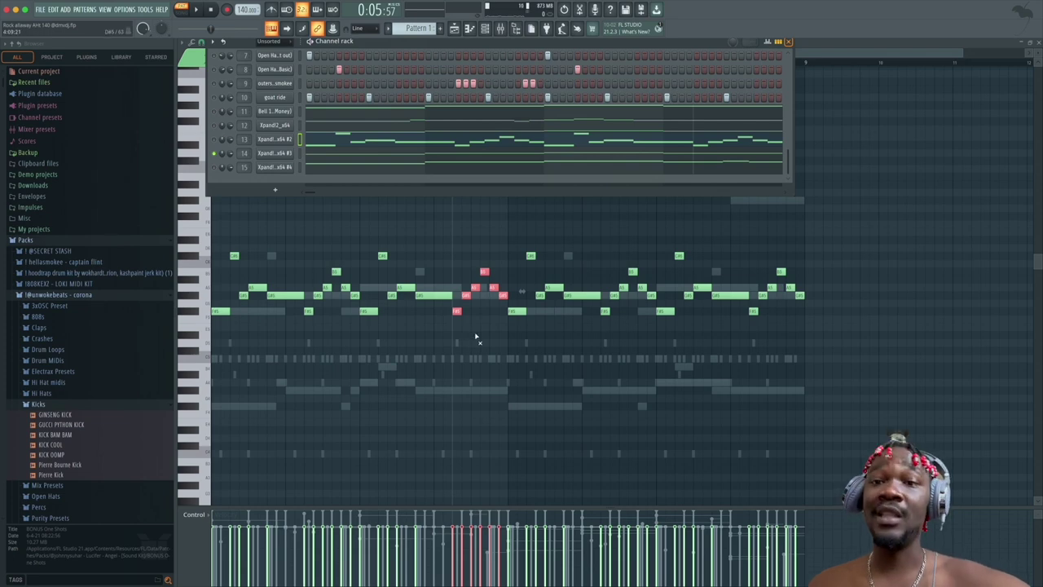
pyautogui.moveTo(481, 255); pyautogui.dragTo(462, 285)
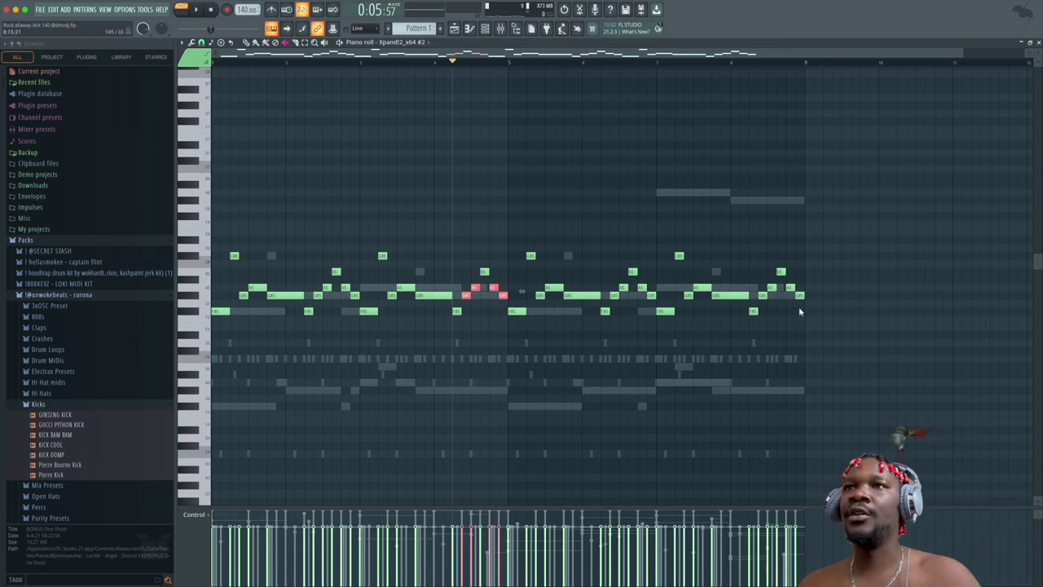
pyautogui.moveTo(799, 307); pyautogui.dragTo(779, 256)
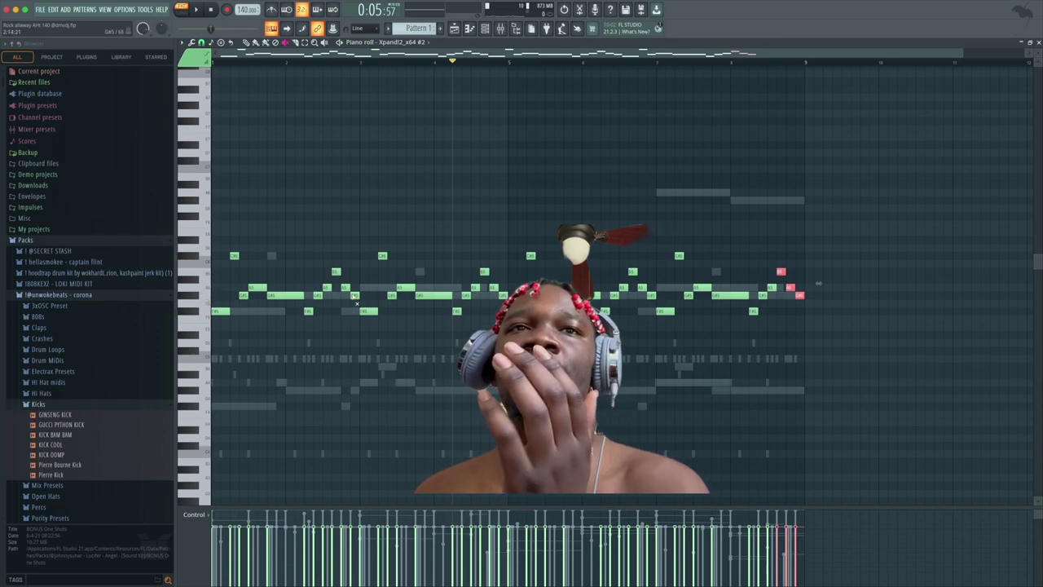
pyautogui.hotkey('ctrl', 'd')
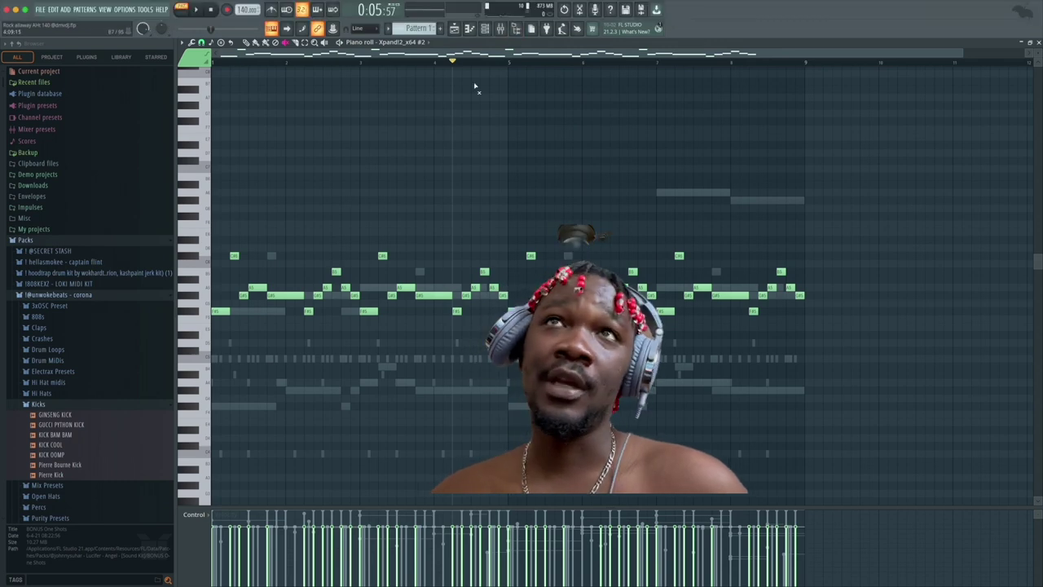
# Step: Open the Xpand!2_x64 #3 notes in the piano roll and return the playhead to the start of the pattern
pyautogui.click(485, 32)
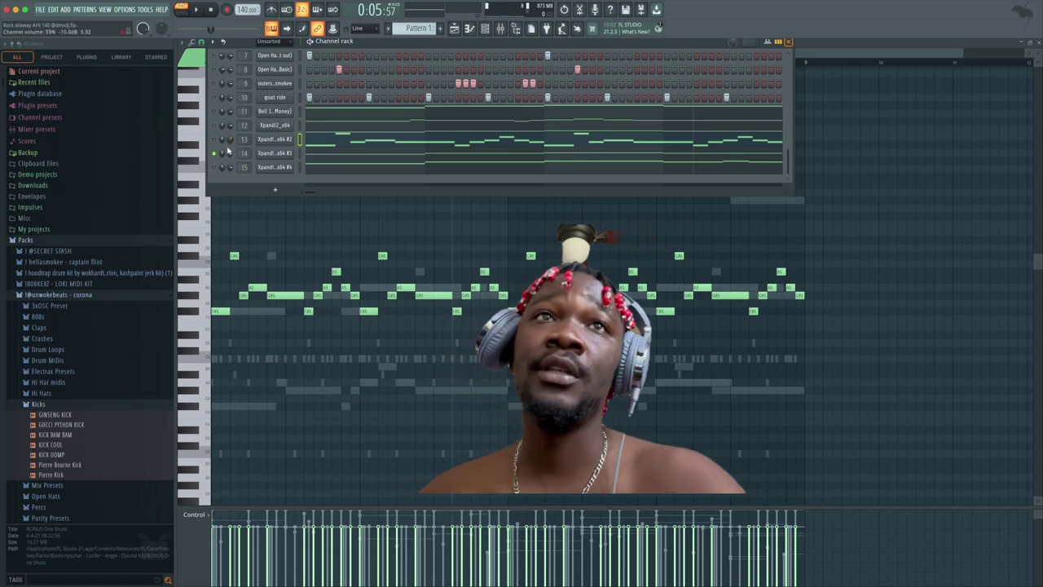
pyautogui.click(321, 154)
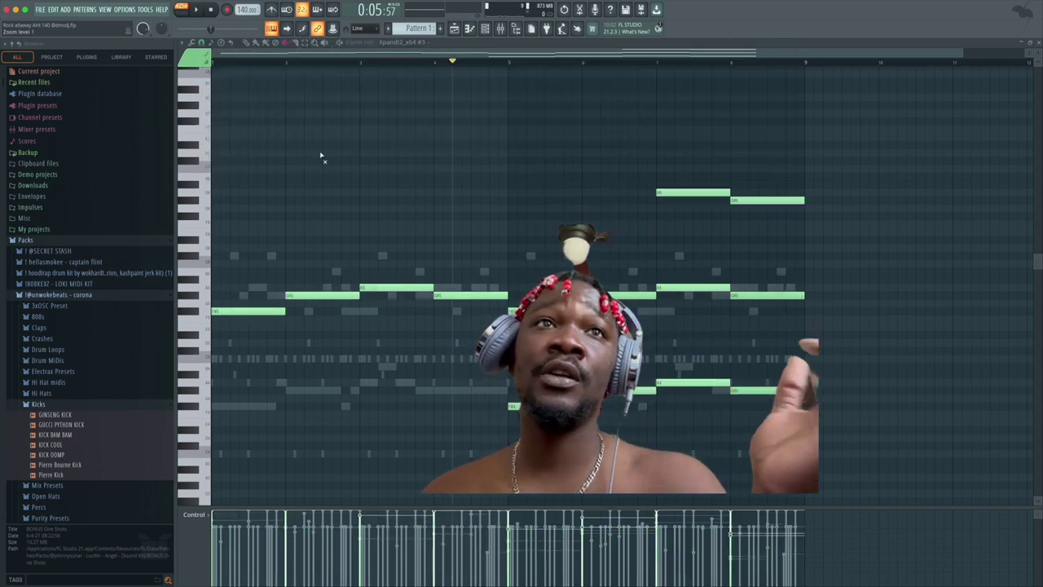
pyautogui.scroll(-10, 321, 159)
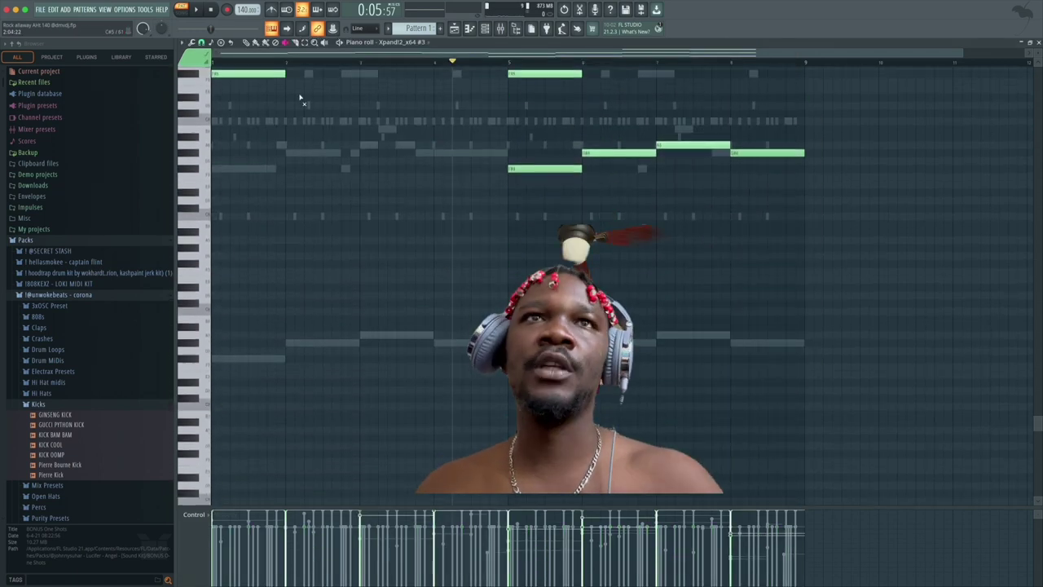
pyautogui.scroll(6, 289, 98)
pyautogui.press('space')
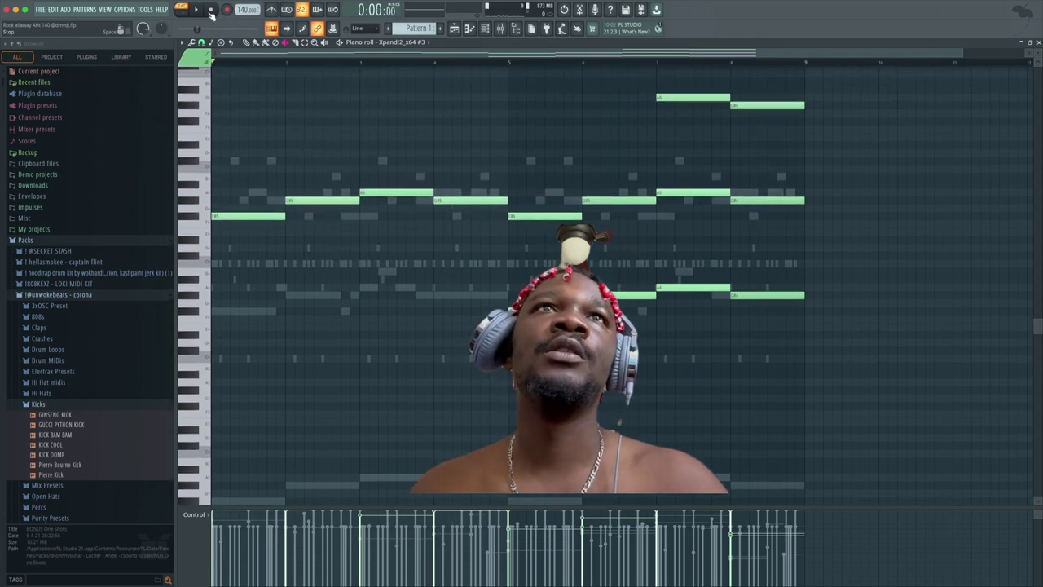
pyautogui.press('F6')
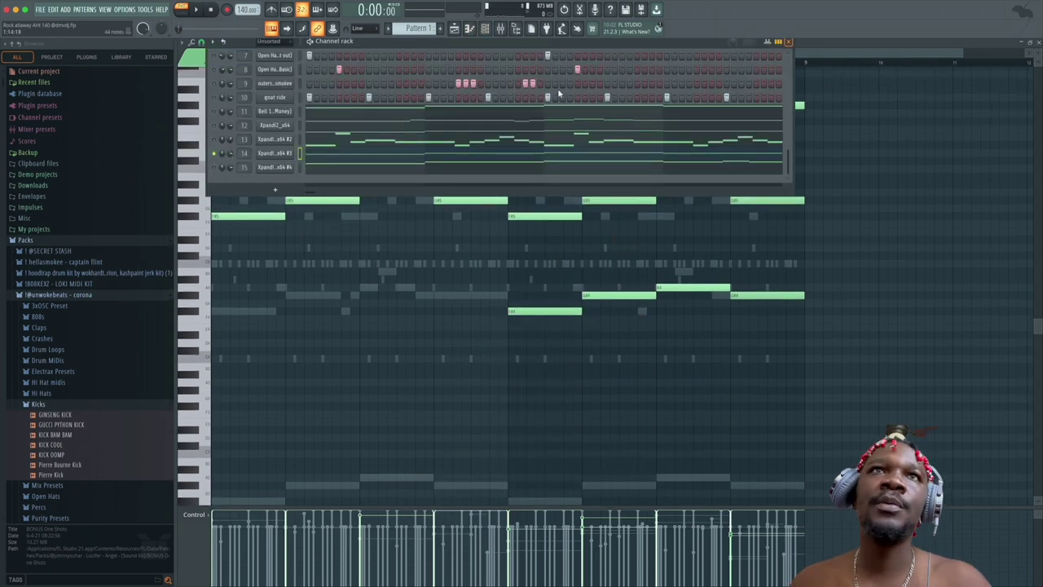
pyautogui.click(788, 42)
pyautogui.scroll(5, 554, 203)
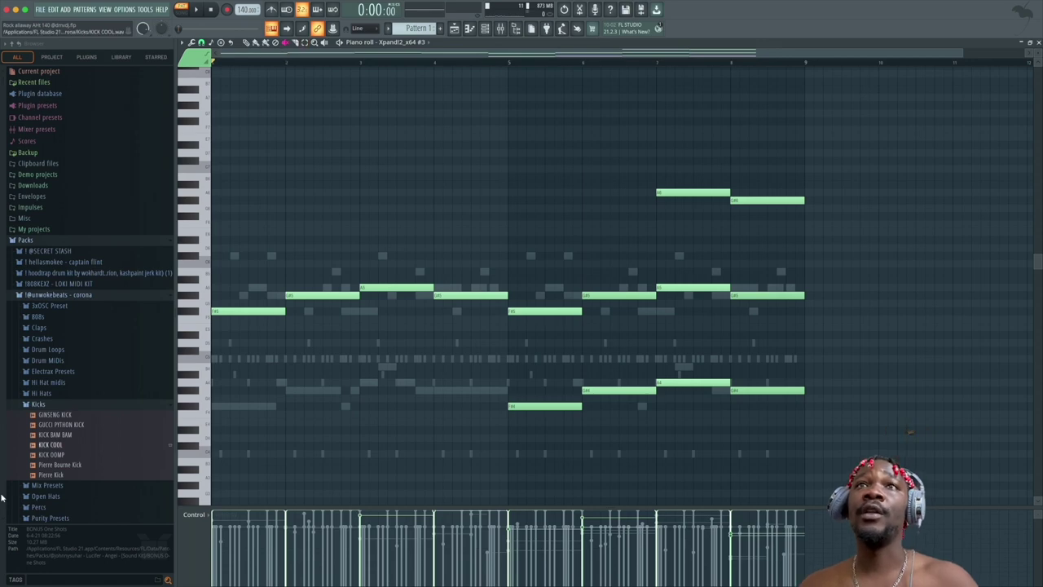
# Step: Highlight in turn the low-octave notes in bars 5 to 8 and the two high-octave notes in bars 7 and 8
pyautogui.moveTo(500, 340); pyautogui.dragTo(830, 448)
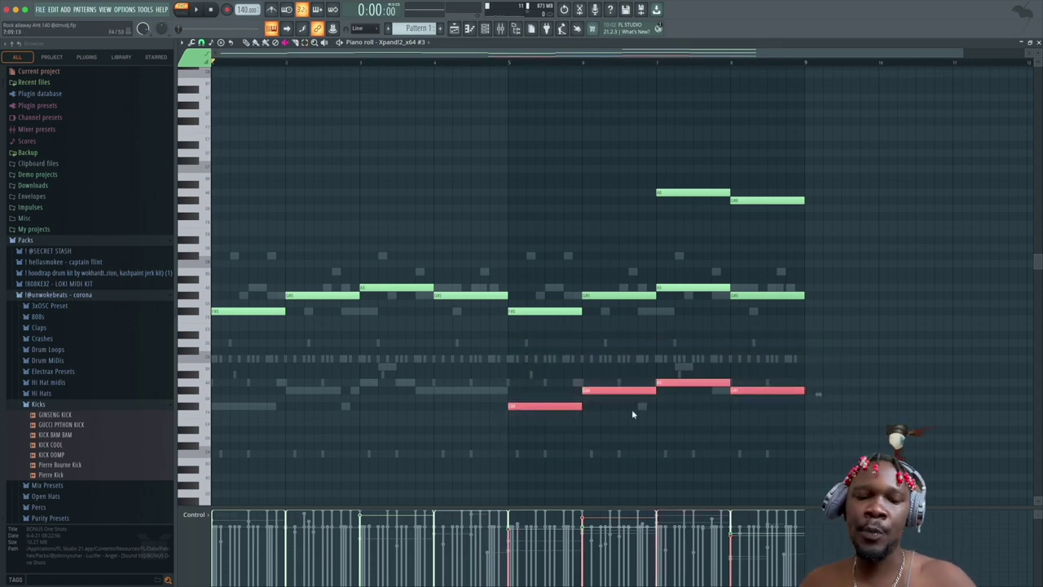
pyautogui.moveTo(699, 133); pyautogui.dragTo(767, 228)
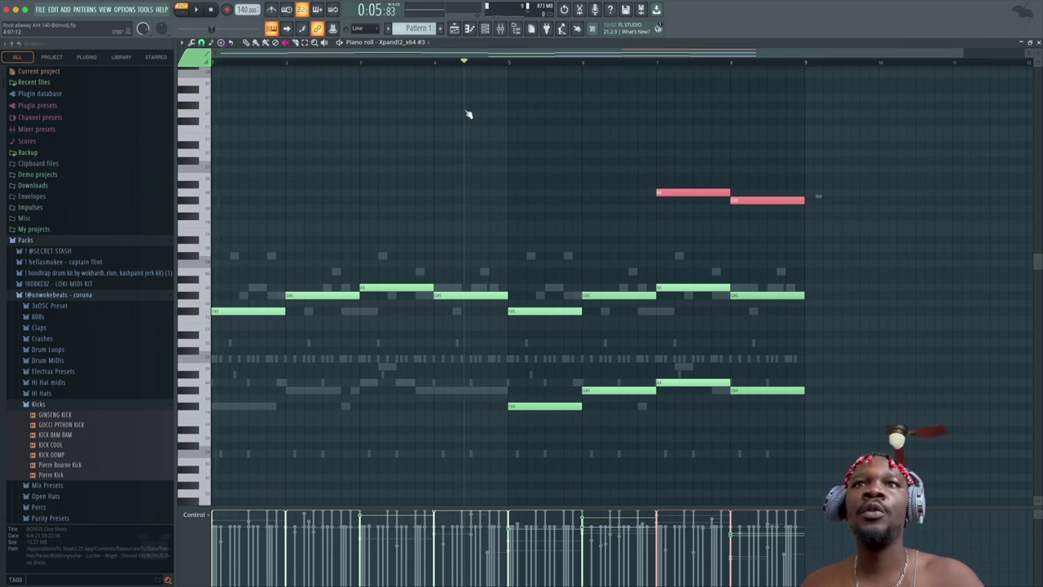
# Step: Try playhead positions from bar 5 onward, and play the Xpand!2_x64 #3 part through from the start
pyautogui.click(507, 61)
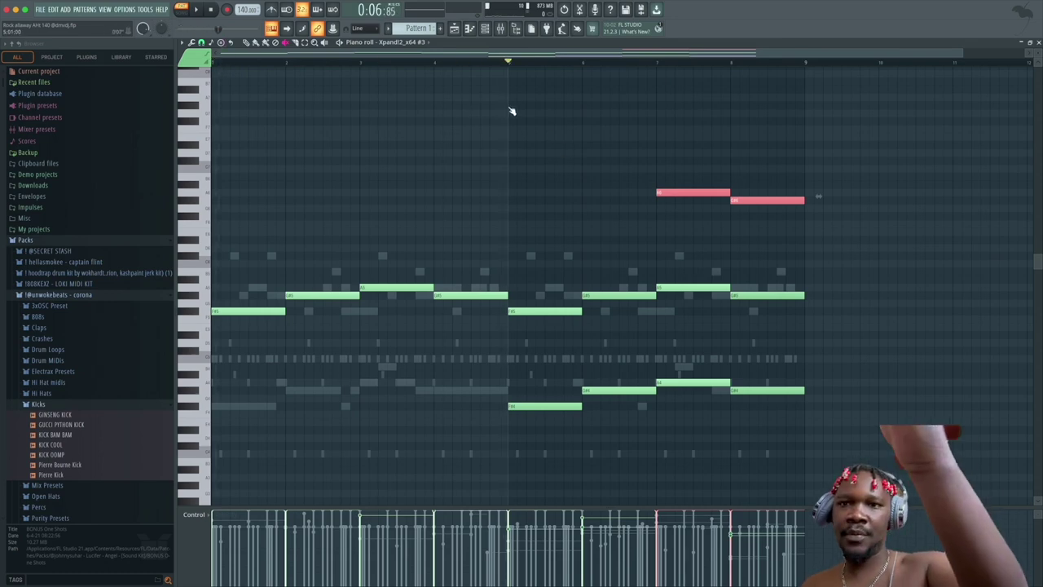
pyautogui.press('space')
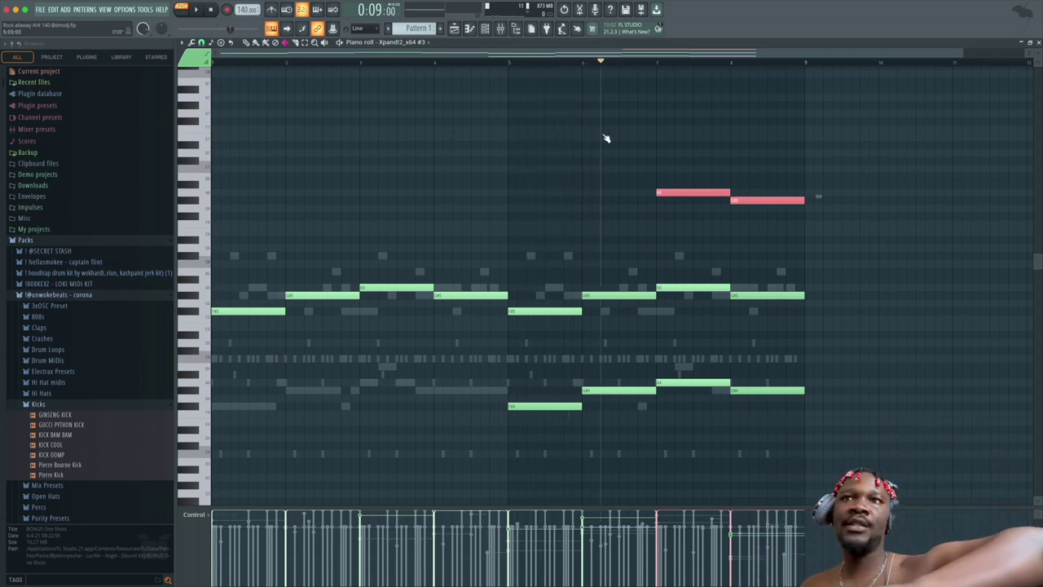
pyautogui.press('space')
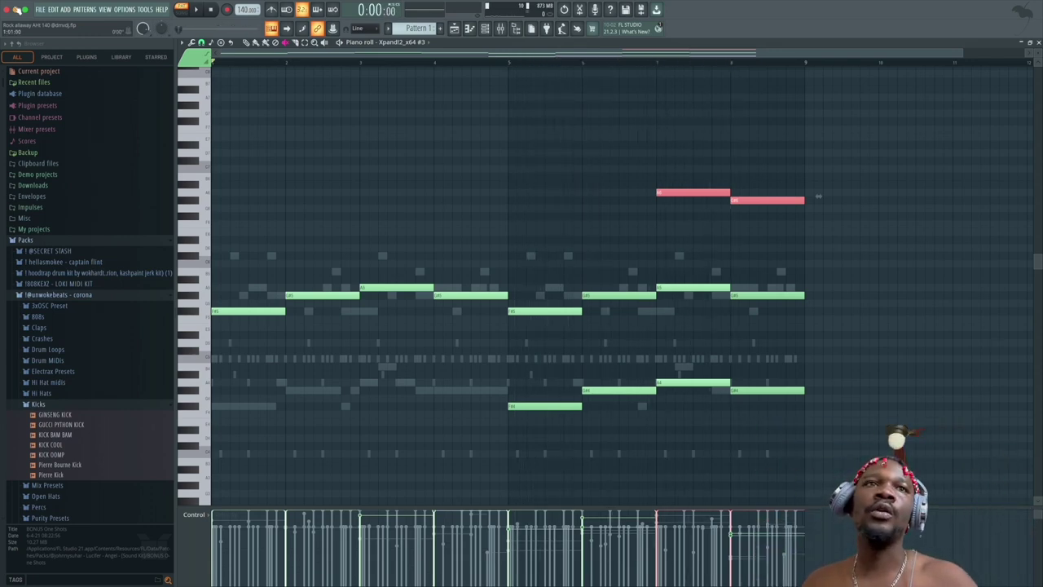
pyautogui.press('space')
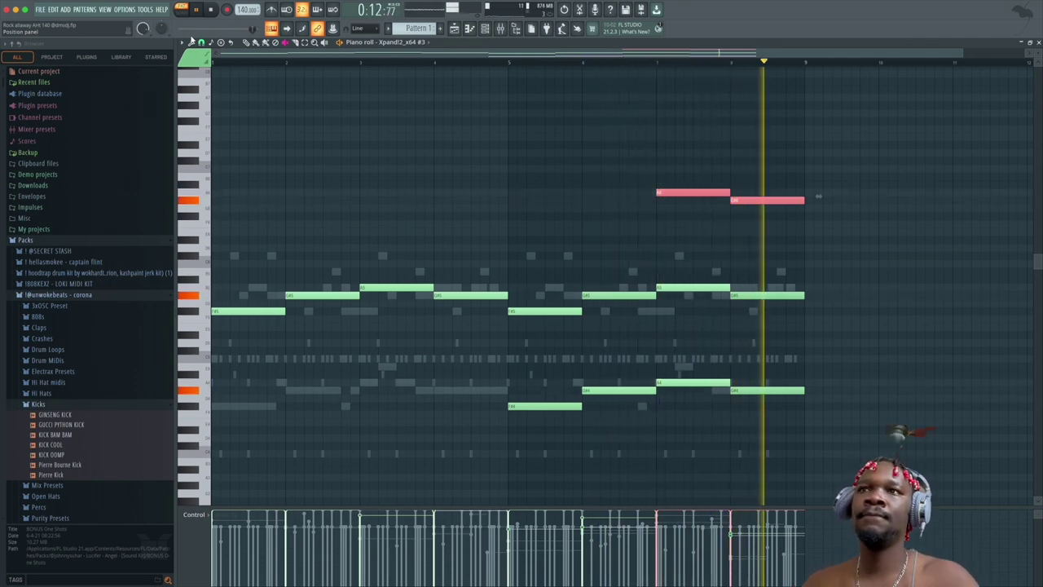
pyautogui.press('space')
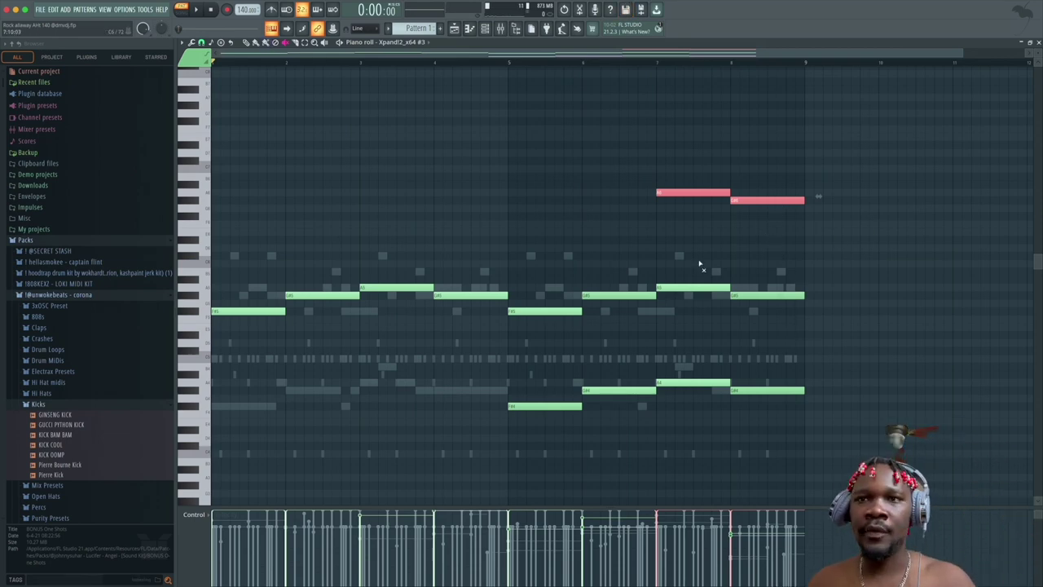
# Step: Highlight in turn the three stacked G# notes in bar 8 and the single G#5 in bar 4, and select all notes
pyautogui.moveTo(790, 174); pyautogui.dragTo(778, 394)
pyautogui.moveTo(466, 234); pyautogui.dragTo(490, 330)
pyautogui.moveTo(773, 200); pyautogui.dragTo(772, 393)
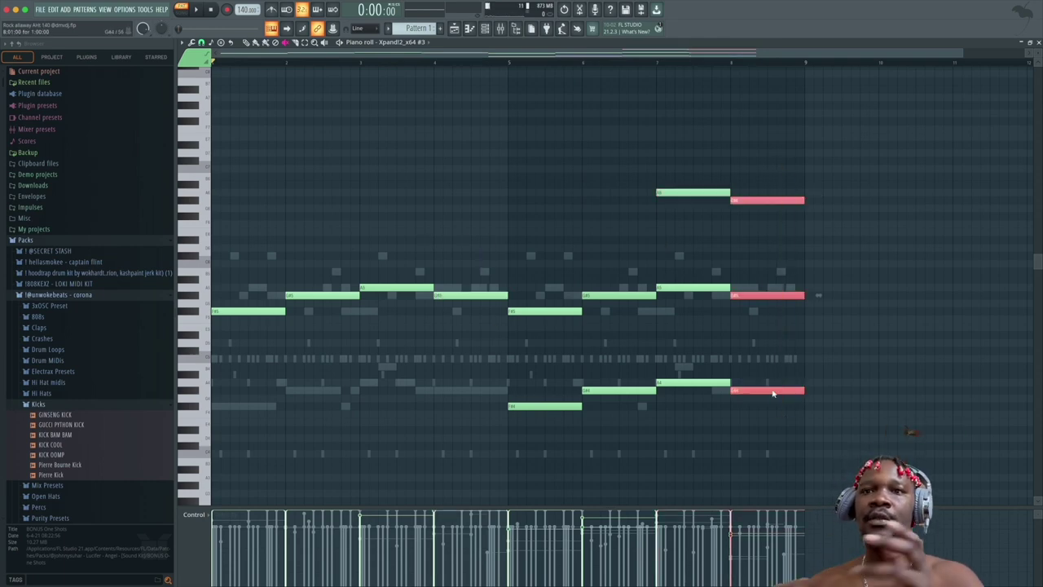
pyautogui.moveTo(500, 279); pyautogui.dragTo(507, 320)
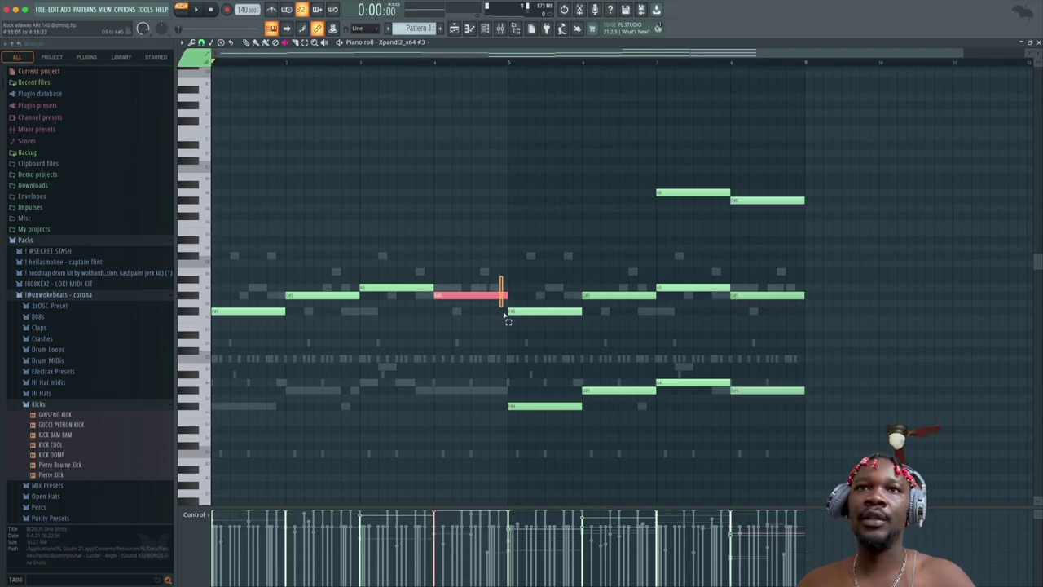
pyautogui.moveTo(805, 189); pyautogui.dragTo(792, 395)
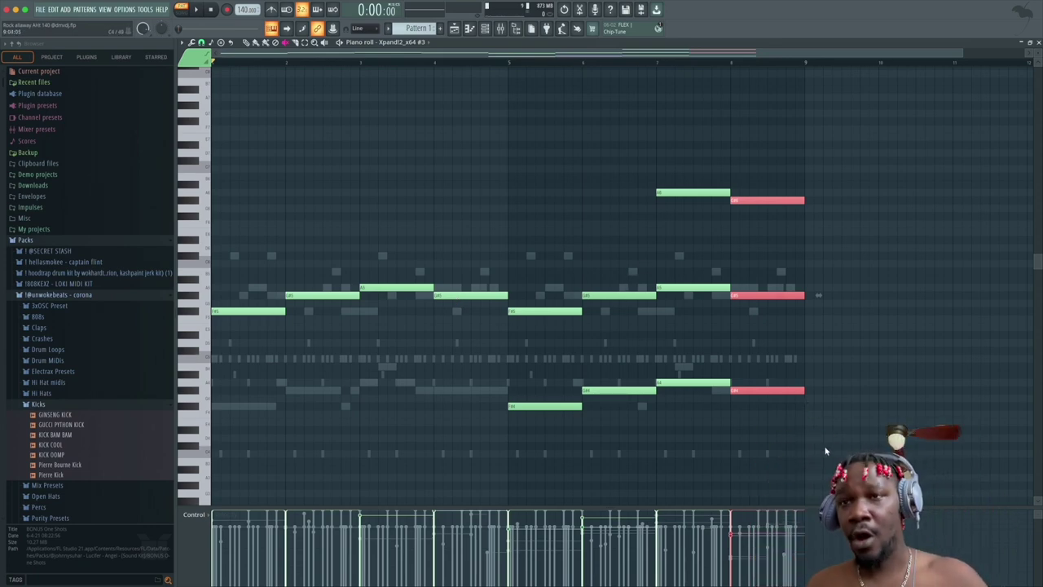
pyautogui.moveTo(825, 451); pyautogui.dragTo(175, 128)
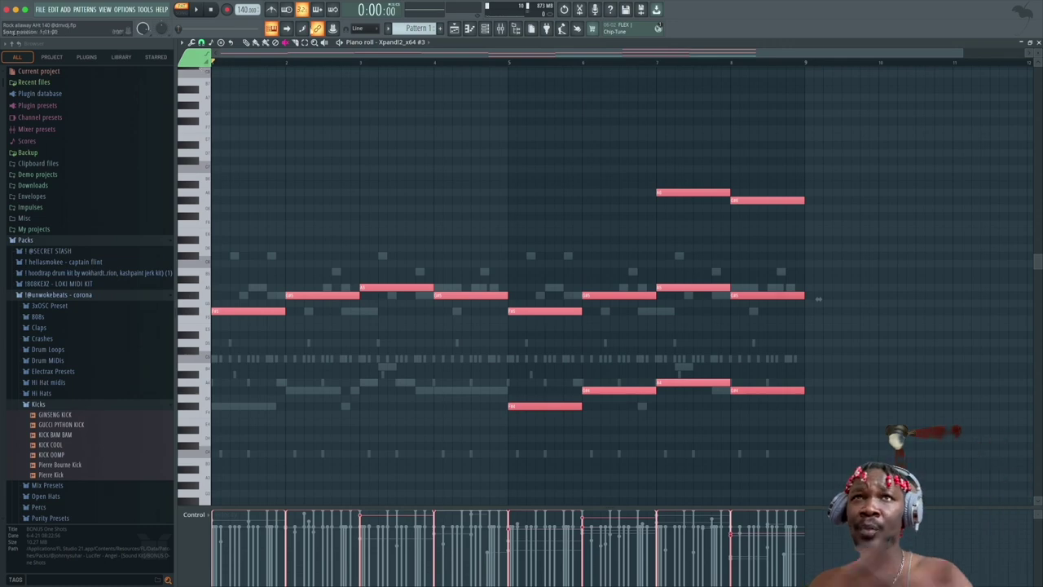
# Step: Isolate the Xpand!2_x64 #4 channel and inspect the parts of its preset in the plugin window
pyautogui.moveTo(485, 4)
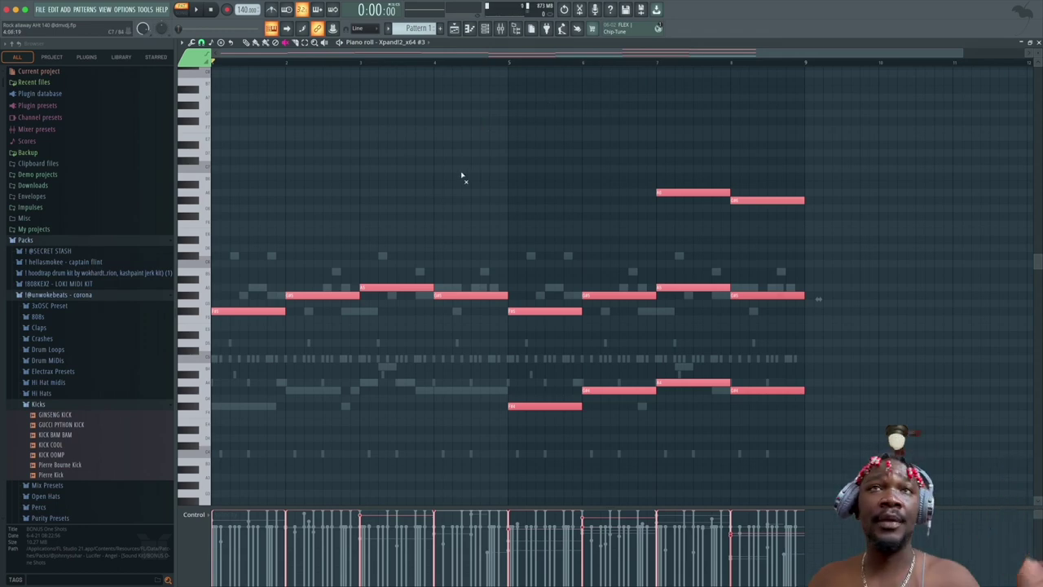
pyautogui.press('Down')
pyautogui.click(501, 28)
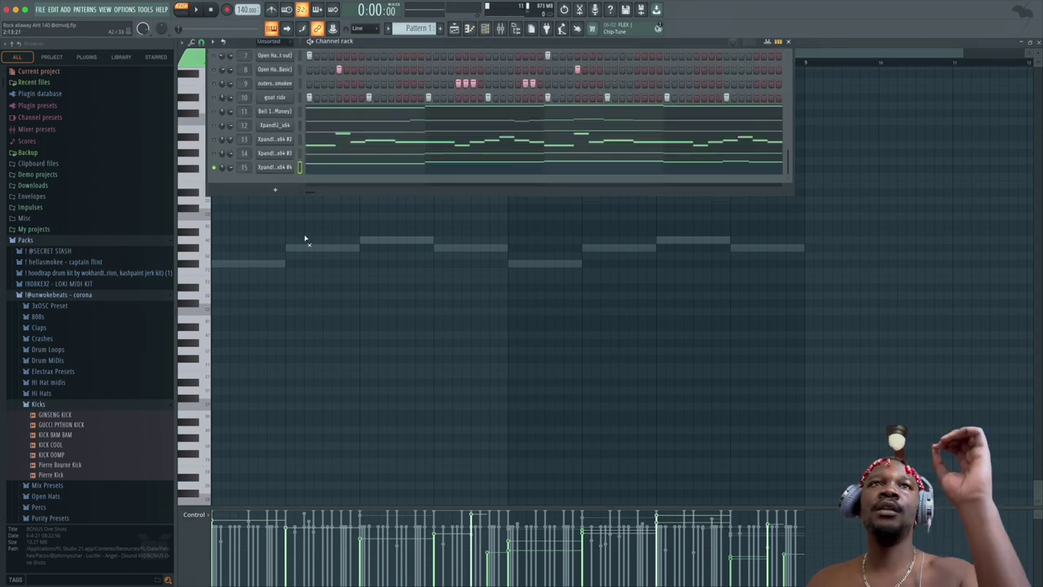
pyautogui.click(277, 138)
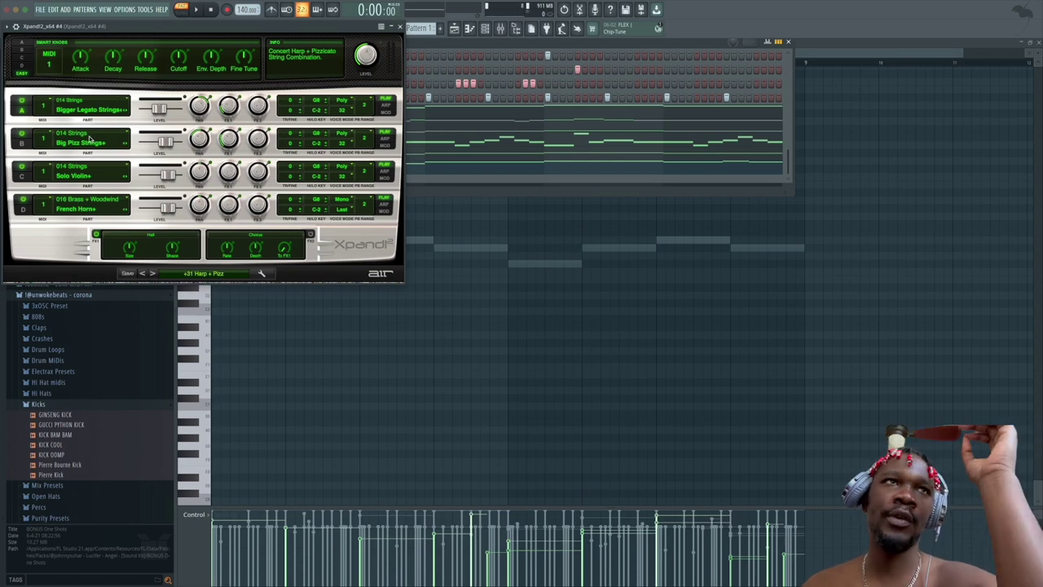
pyautogui.rightClick(21, 140)
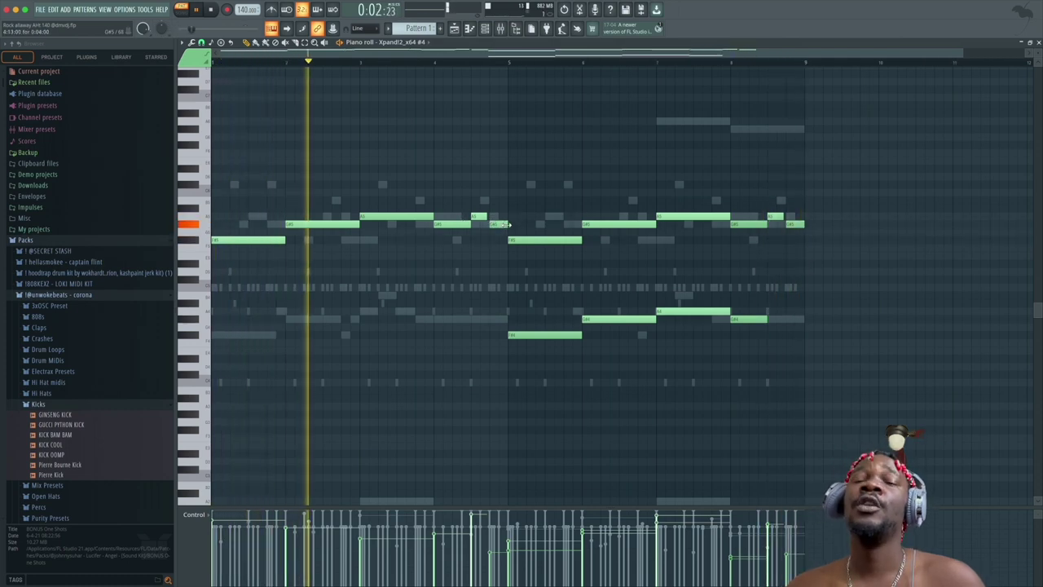
# Step: Highlight the last A5 and G#5 notes of bar 4 in Xpand!2_x64 #4, and play the part from there
pyautogui.press('space')
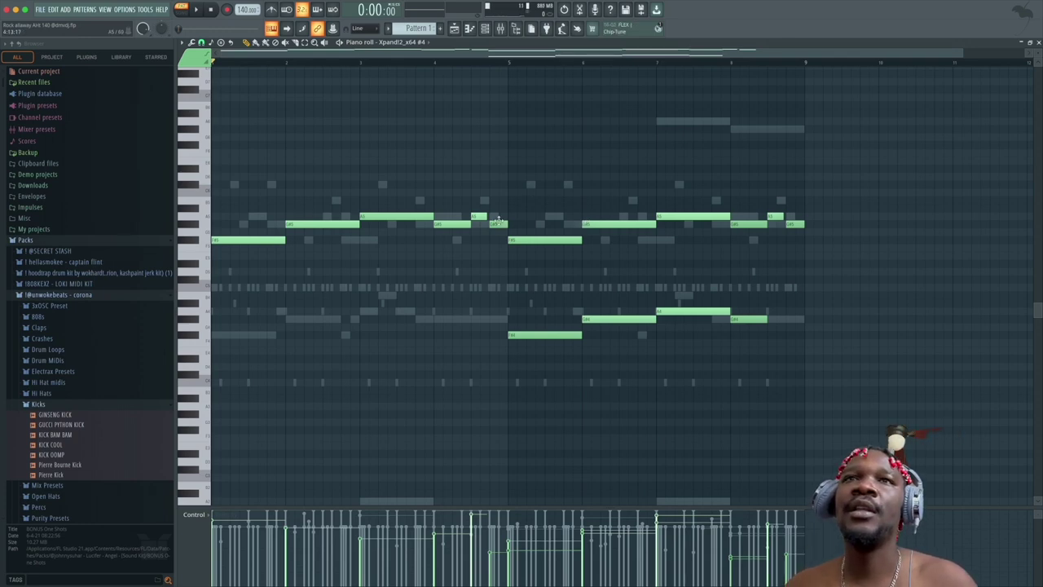
pyautogui.moveTo(477, 208); pyautogui.dragTo(493, 234)
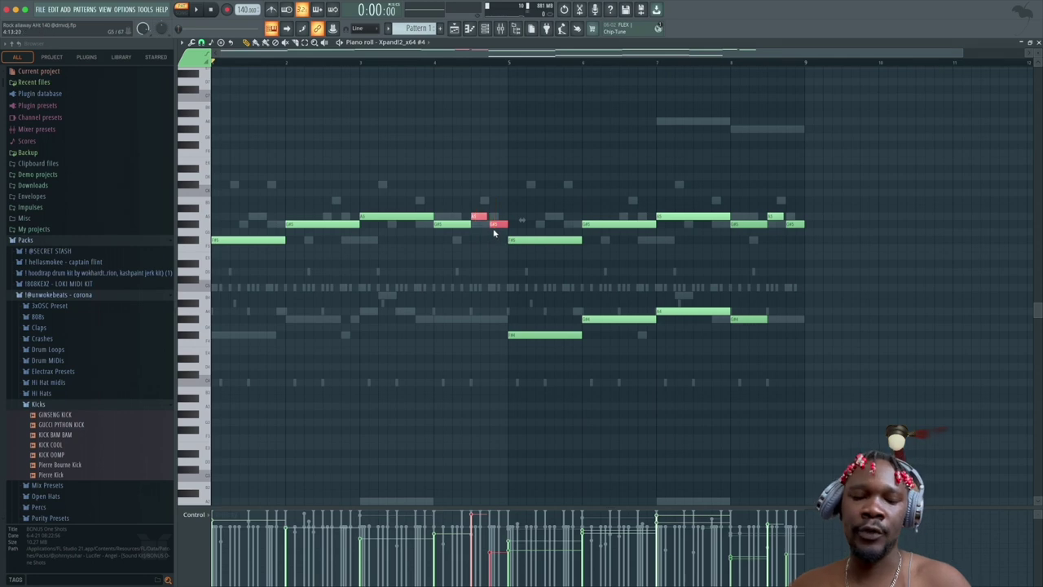
pyautogui.click(274, 135)
pyautogui.press('space')
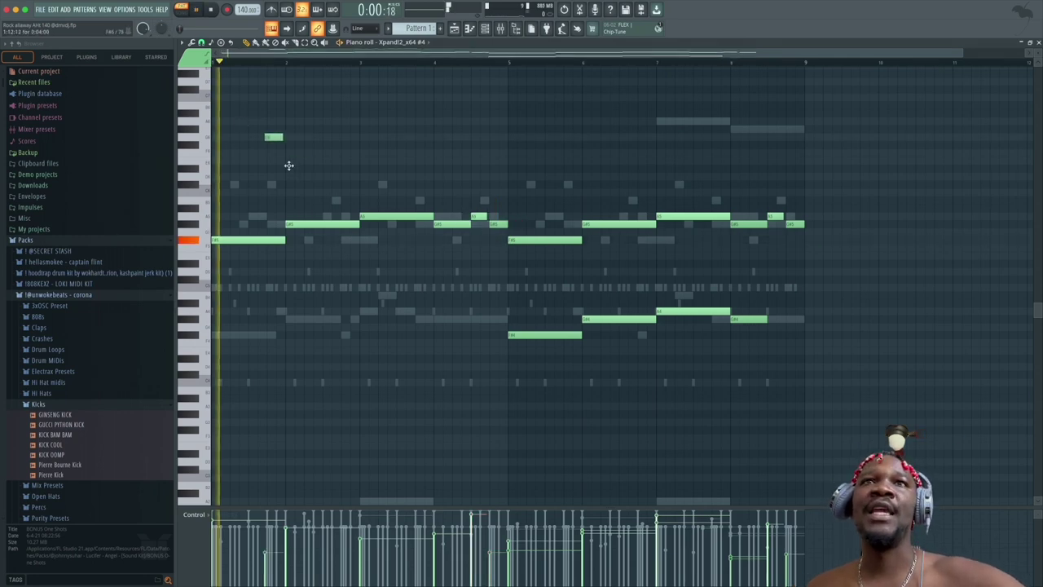
pyautogui.click(477, 62)
pyautogui.press('space')
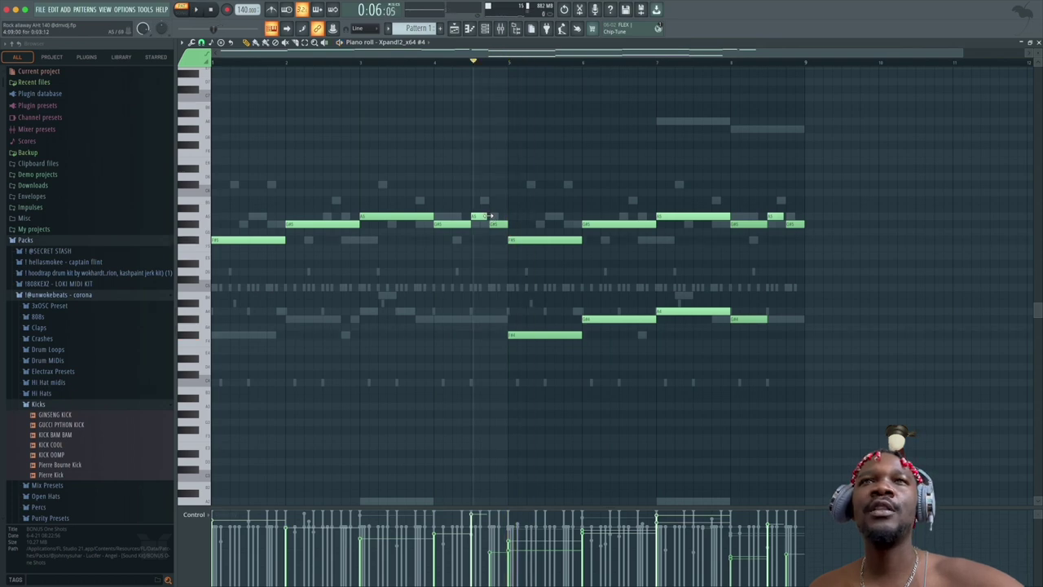
# Step: Play the Xpand!2_x64 #4 part twice from late in bar 4, continuing through its octave-doubled notes
pyautogui.press('space')
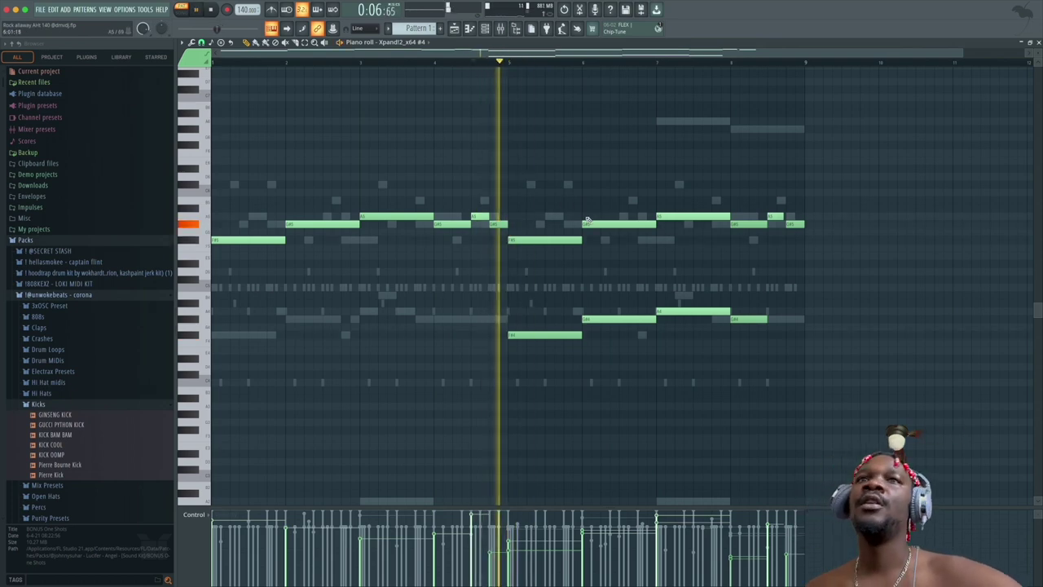
pyautogui.press('space')
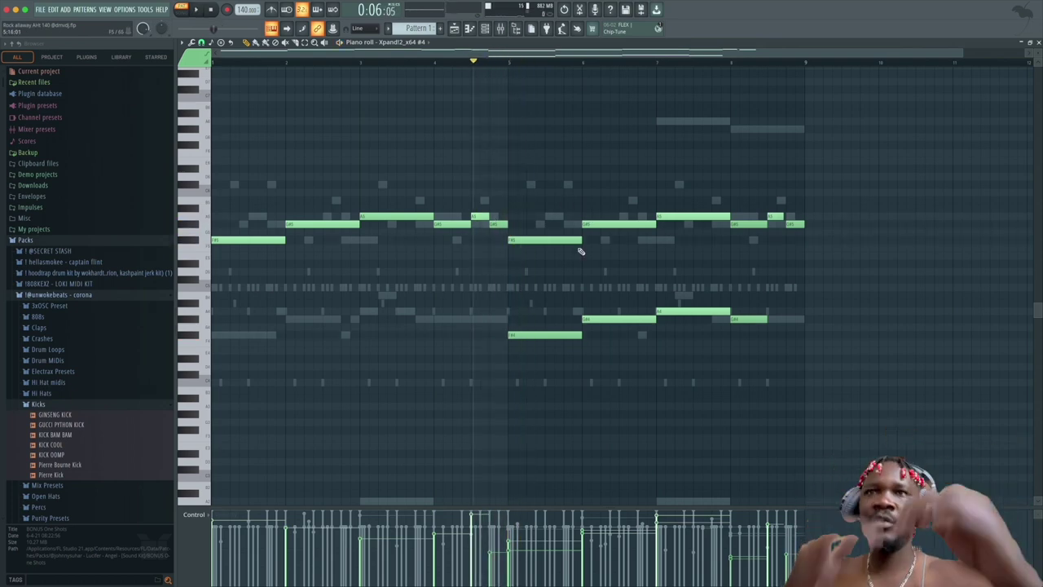
pyautogui.press('space')
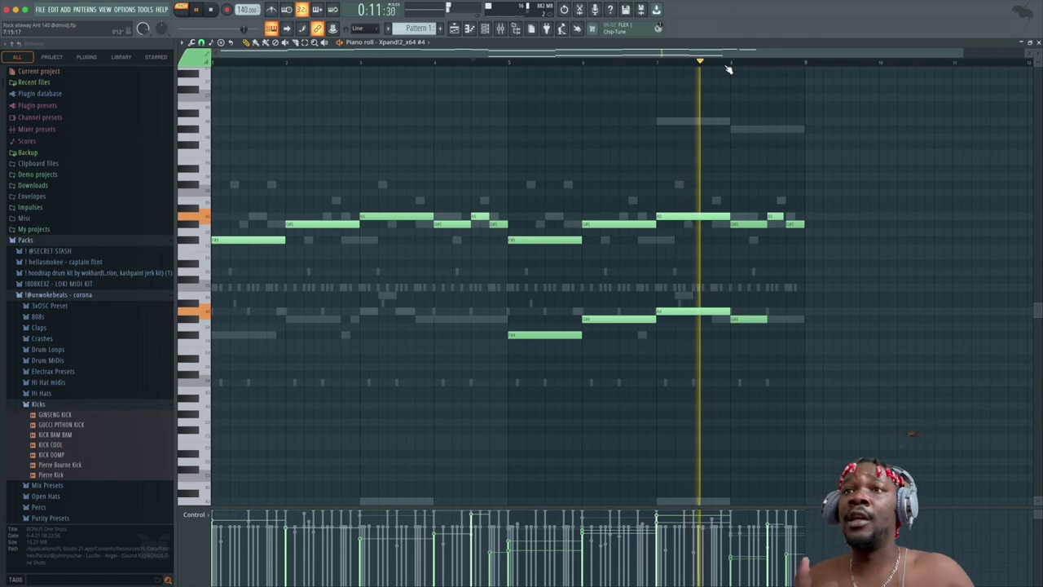
pyautogui.press('space')
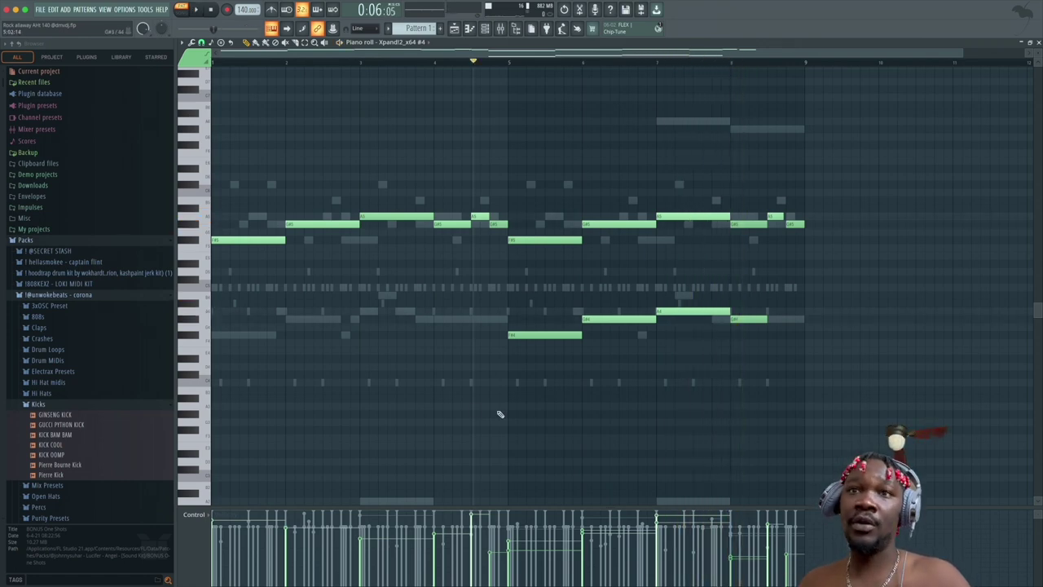
# Step: Highlight the lower-octave notes in bars 5 to 8, sound F#4 for comparison, and select both octave layers there
pyautogui.moveTo(510, 297); pyautogui.dragTo(832, 364)
pyautogui.press('space')
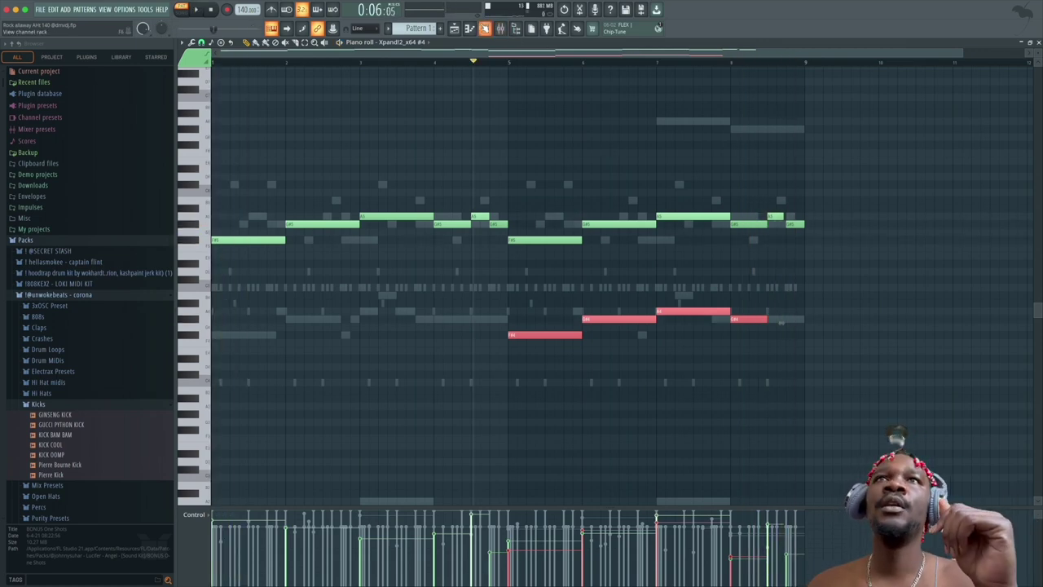
pyautogui.click(484, 29)
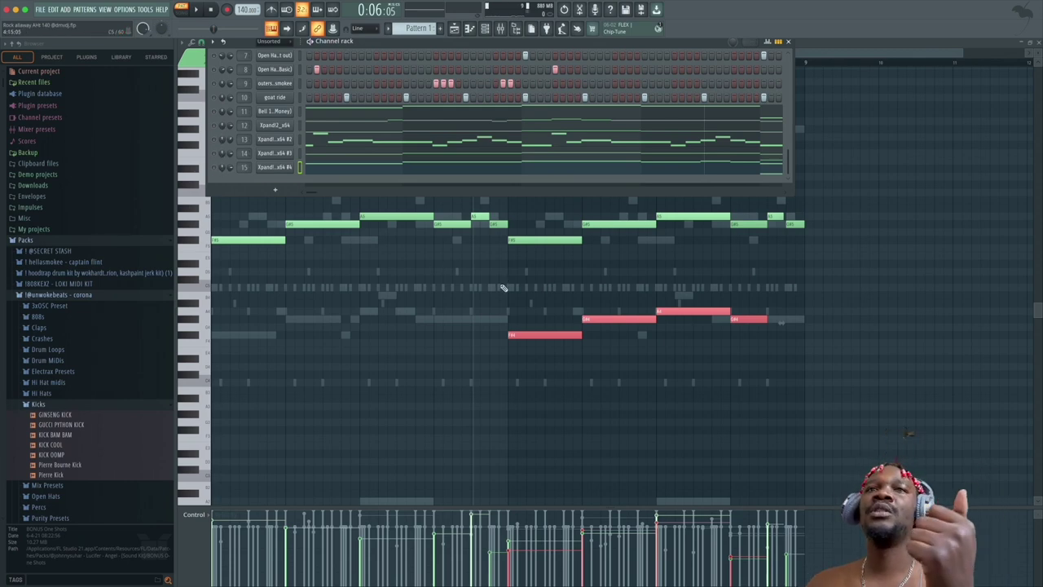
pyautogui.press('F6')
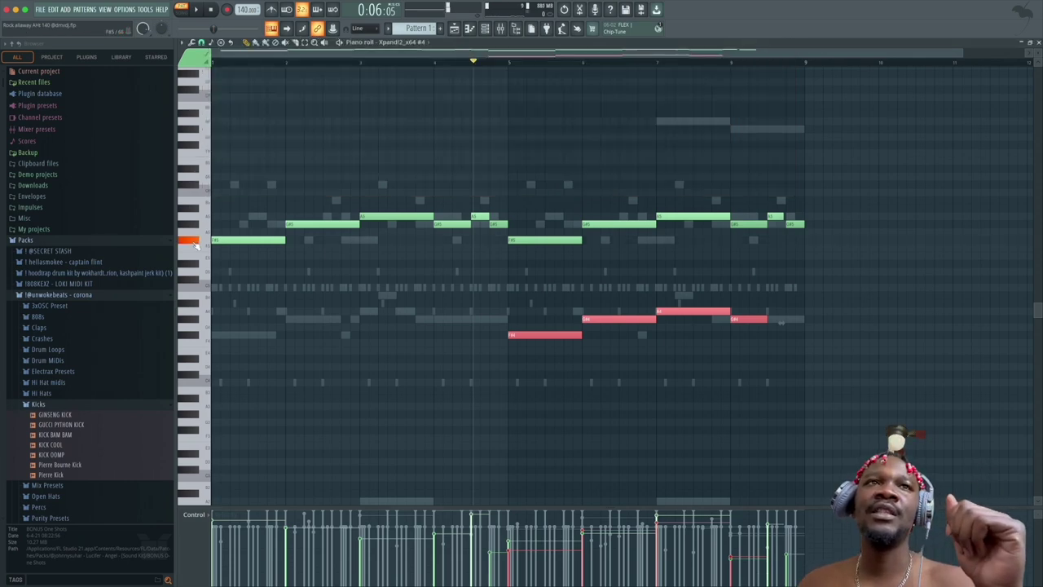
pyautogui.click(196, 338)
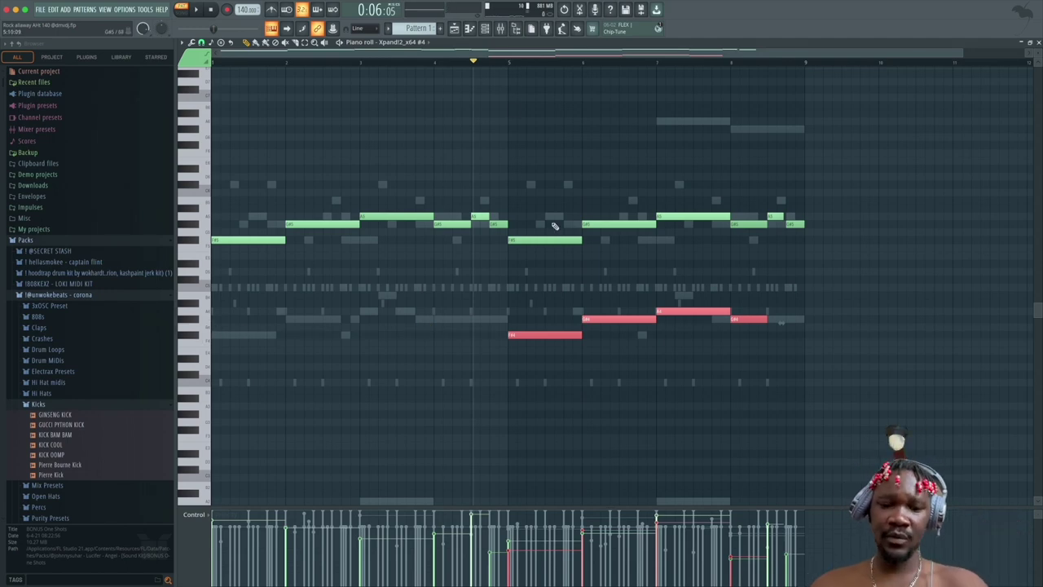
pyautogui.moveTo(553, 221); pyautogui.dragTo(781, 376)
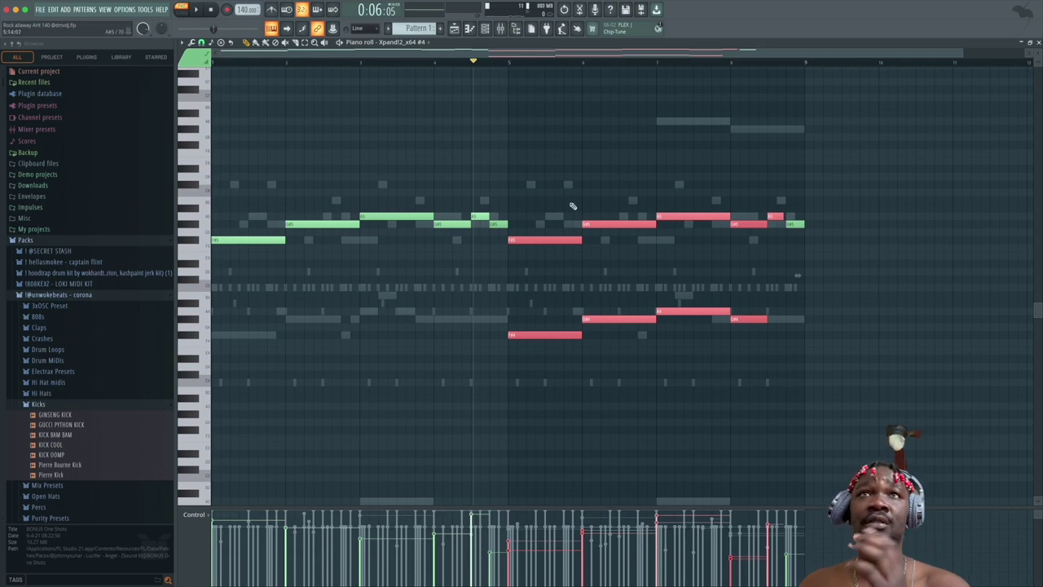
# Step: Unmute the five melody channels, 11 to 15, and play them together
pyautogui.click(491, 35)
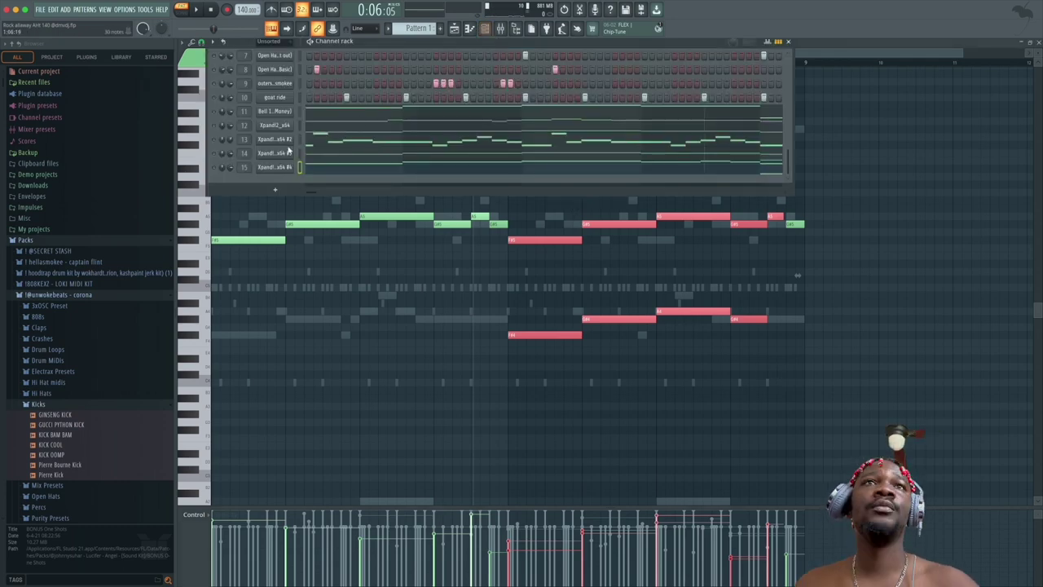
pyautogui.press('Delete')
pyautogui.press('space')
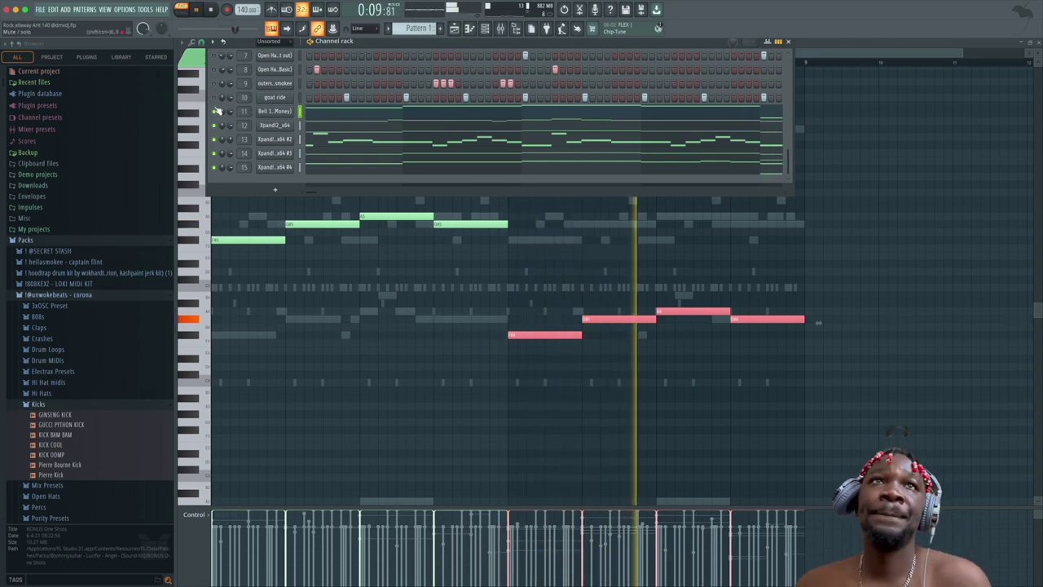
pyautogui.scroll(3, 238, 126)
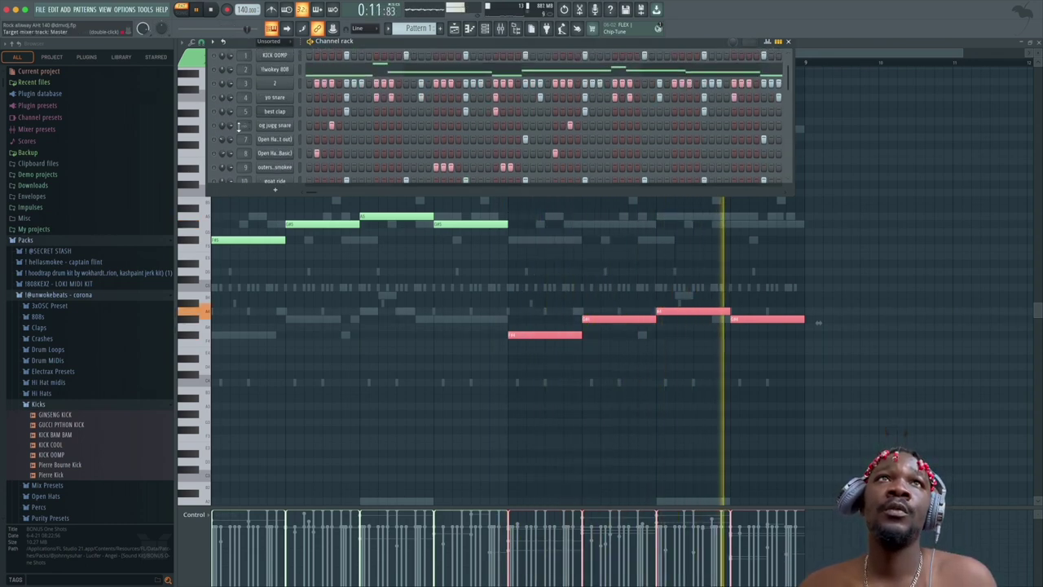
pyautogui.scroll(-3, 239, 126)
pyautogui.press('space')
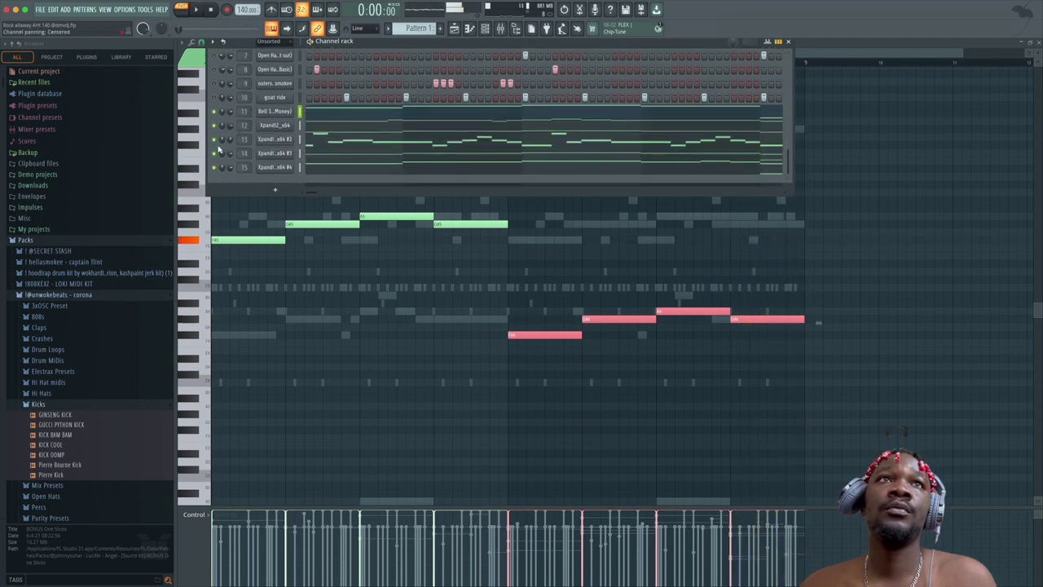
# Step: Solo the KICK OOMP channel, play it, and inspect its Fill each 4 steps option and its steps farther along the pattern
pyautogui.scroll(3, 218, 114)
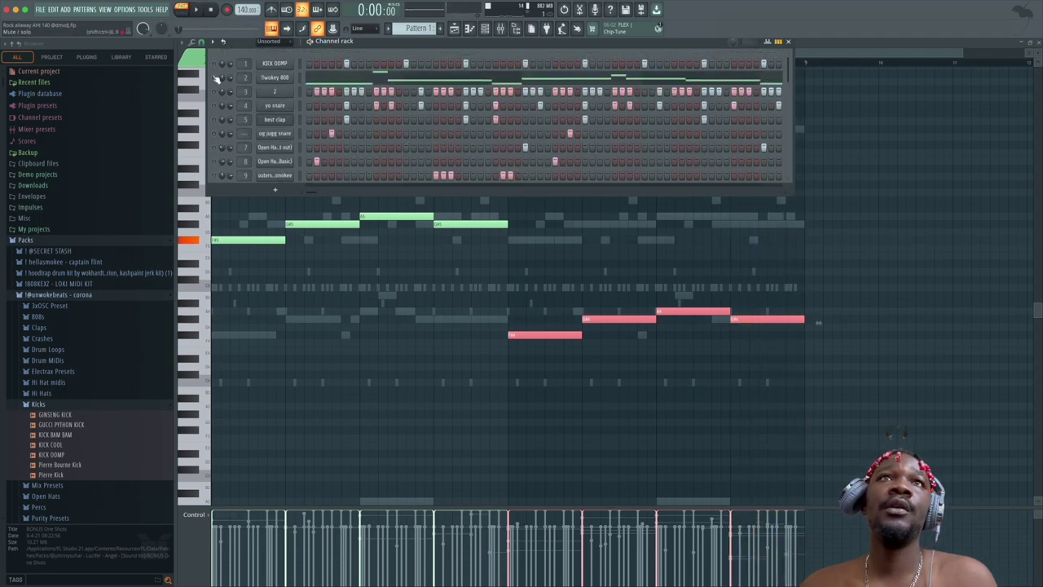
pyautogui.rightClick(217, 66)
pyautogui.click(220, 71)
pyautogui.press('space')
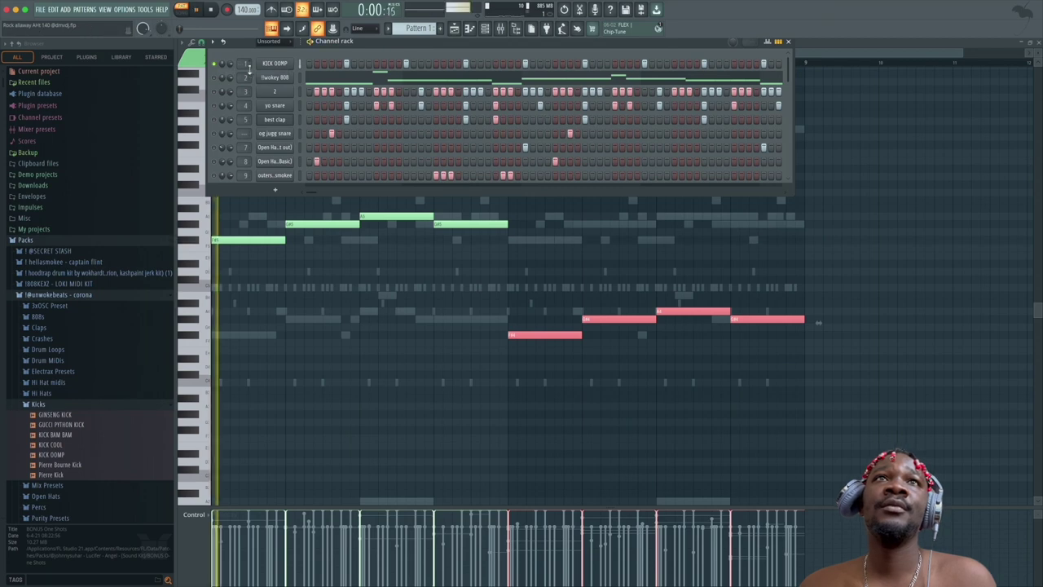
pyautogui.rightClick(275, 71)
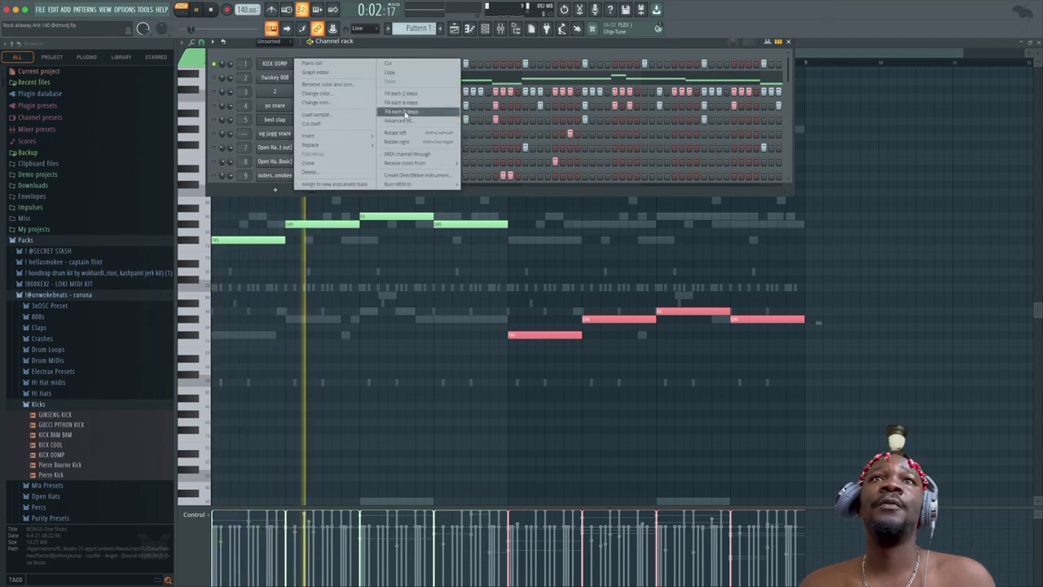
pyautogui.click(280, 184)
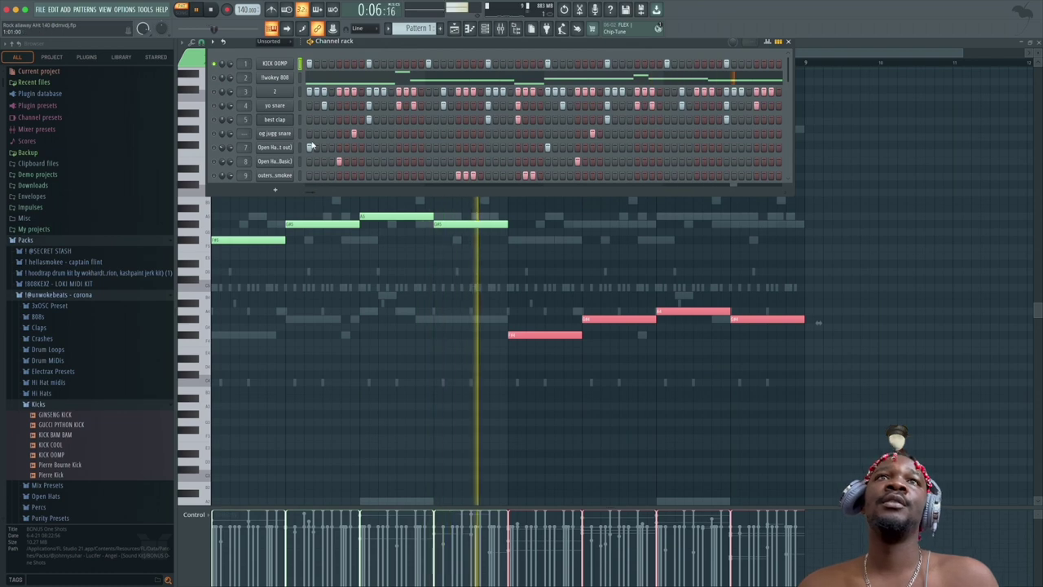
pyautogui.press('space')
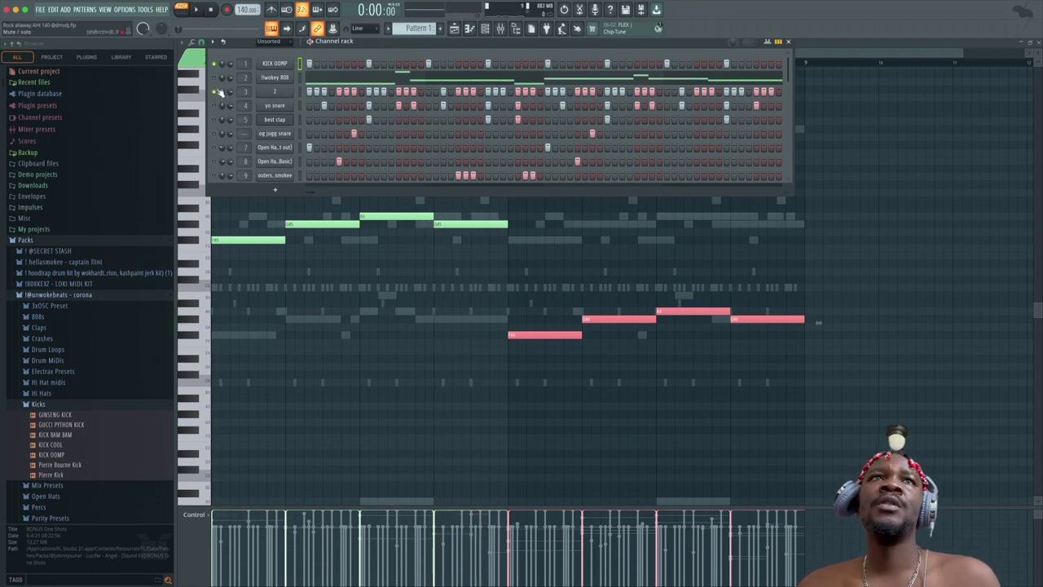
# Step: Enable the channel named 2 alongside the kick, open its piano roll, and highlight all of its bar 1 notes
pyautogui.rightClick(270, 91)
pyautogui.click(330, 91)
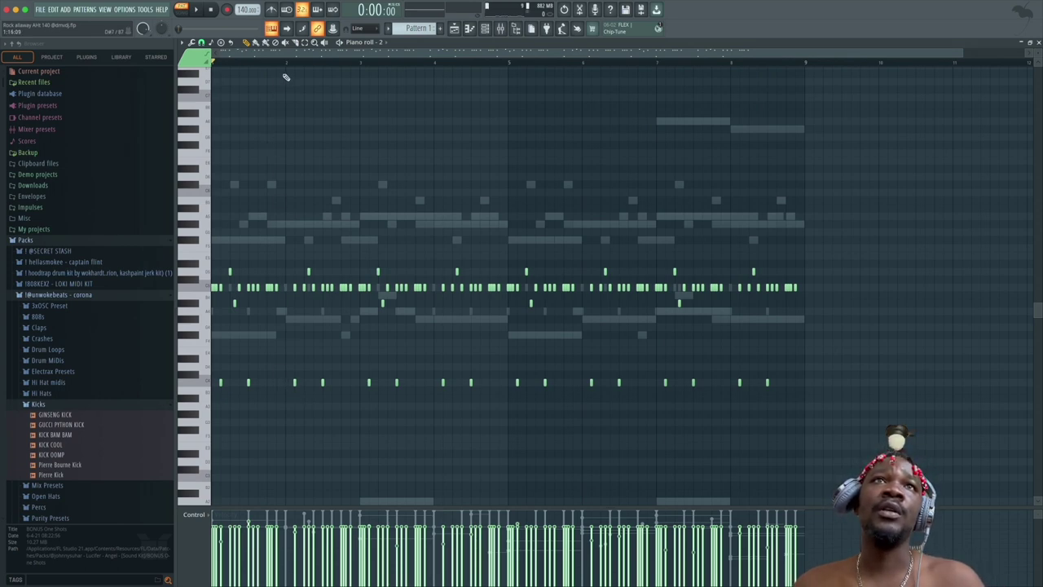
pyautogui.moveTo(288, 335); pyautogui.dragTo(214, 260)
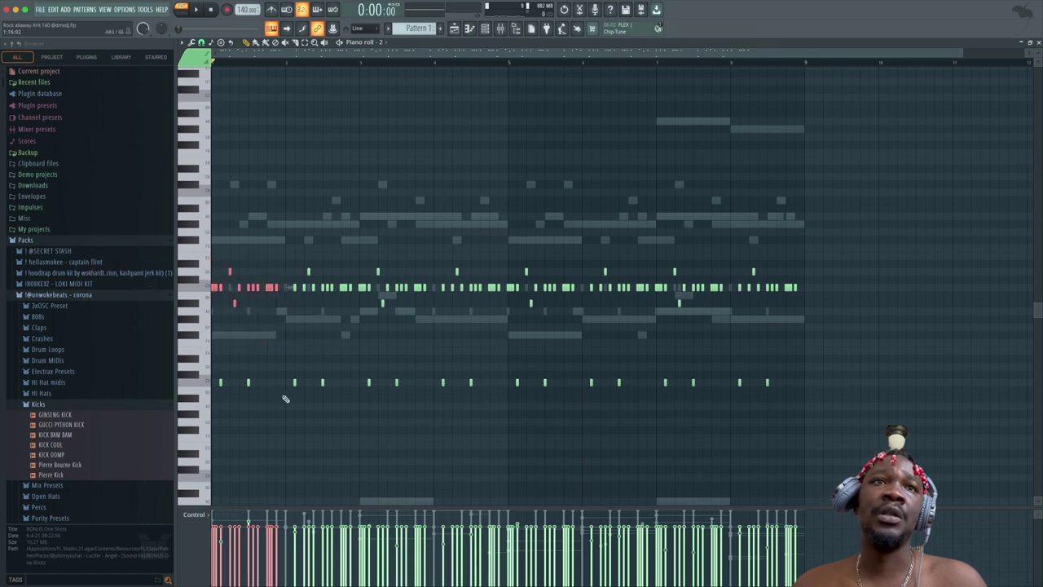
pyautogui.moveTo(285, 398); pyautogui.dragTo(196, 250)
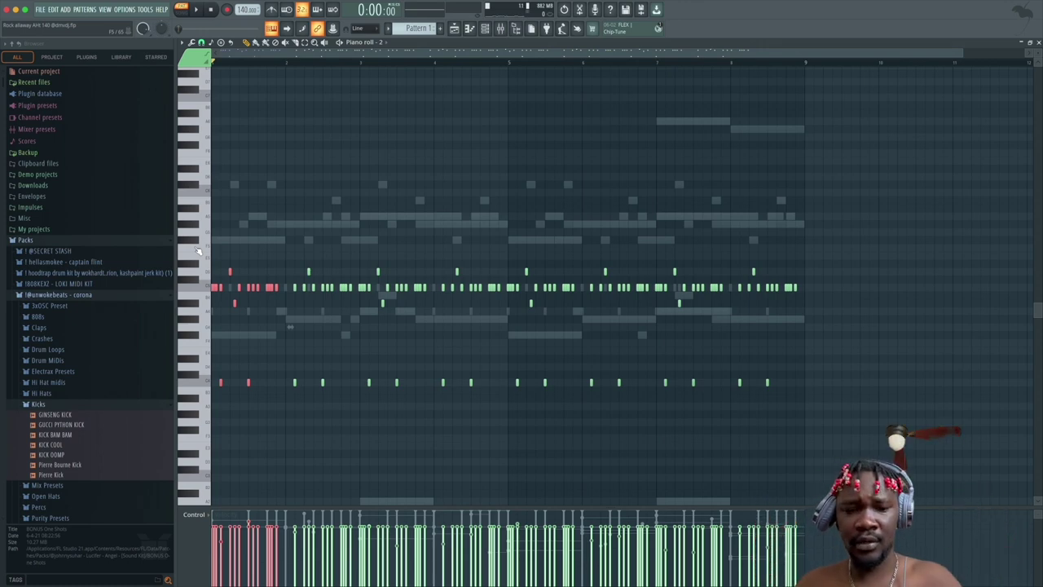
pyautogui.hotkey('ctrl', 'z')
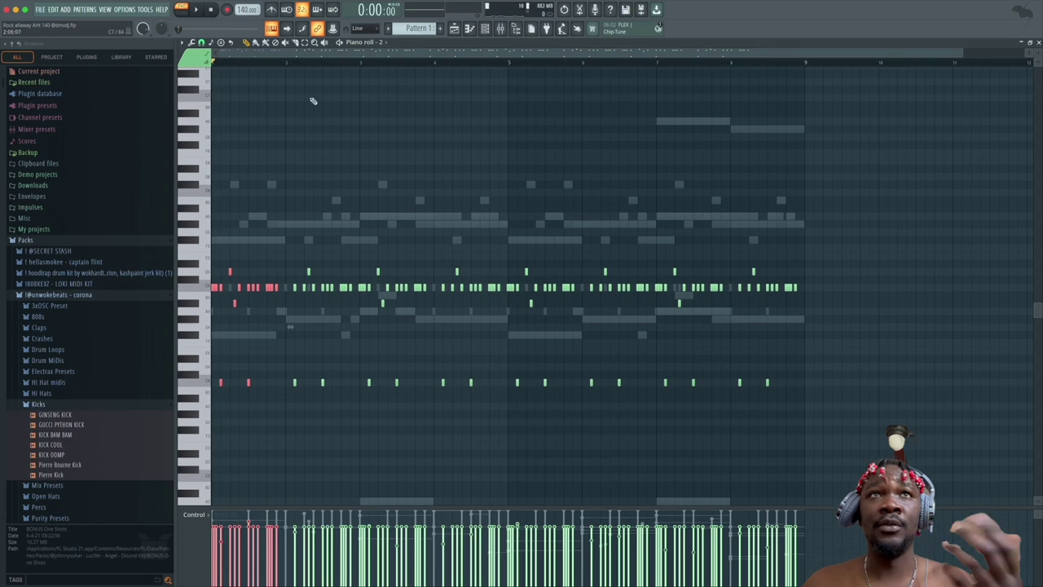
# Step: Examine bar 1 of channel 2 up close and play its pattern from the start
pyautogui.scroll(4, 334, 62)
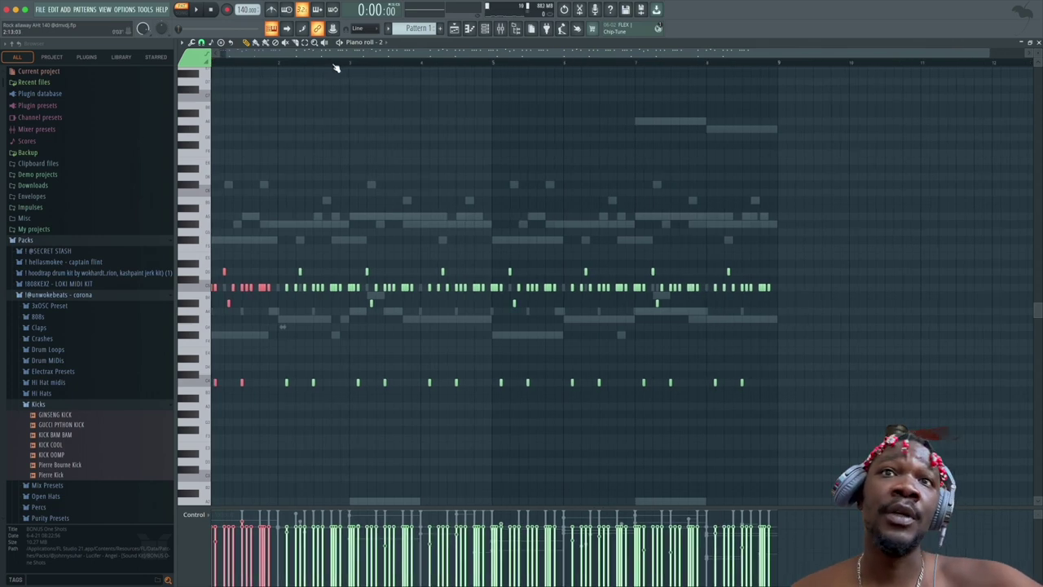
pyautogui.moveTo(347, 54); pyautogui.dragTo(207, 55)
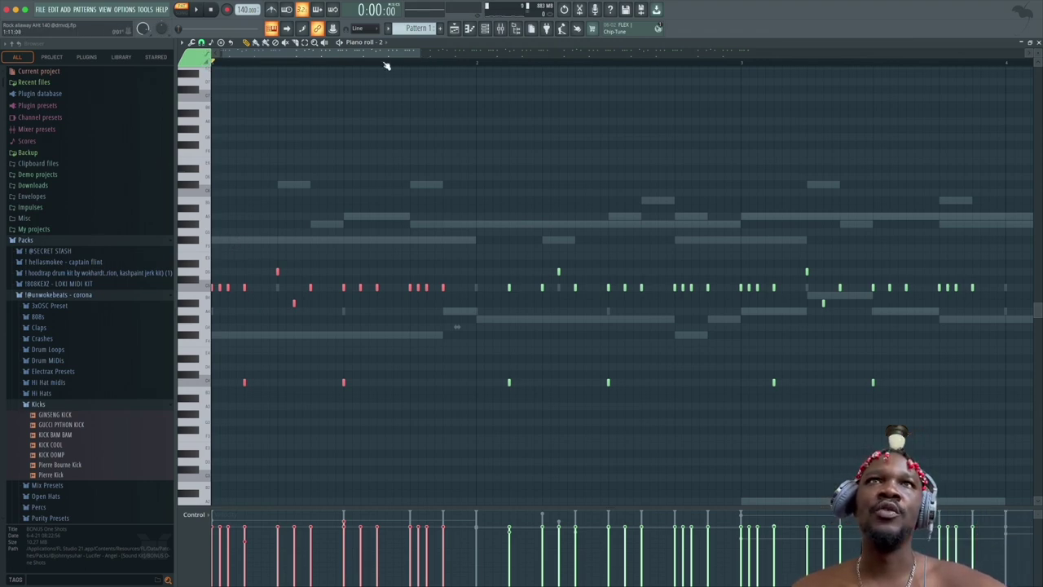
pyautogui.scroll(4, 387, 65)
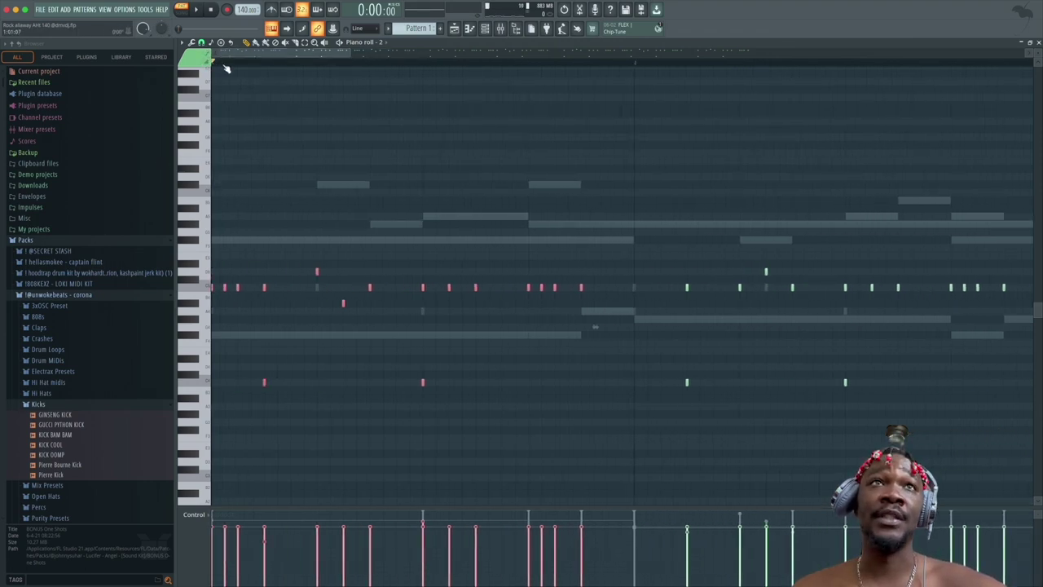
pyautogui.scroll(2, 226, 68)
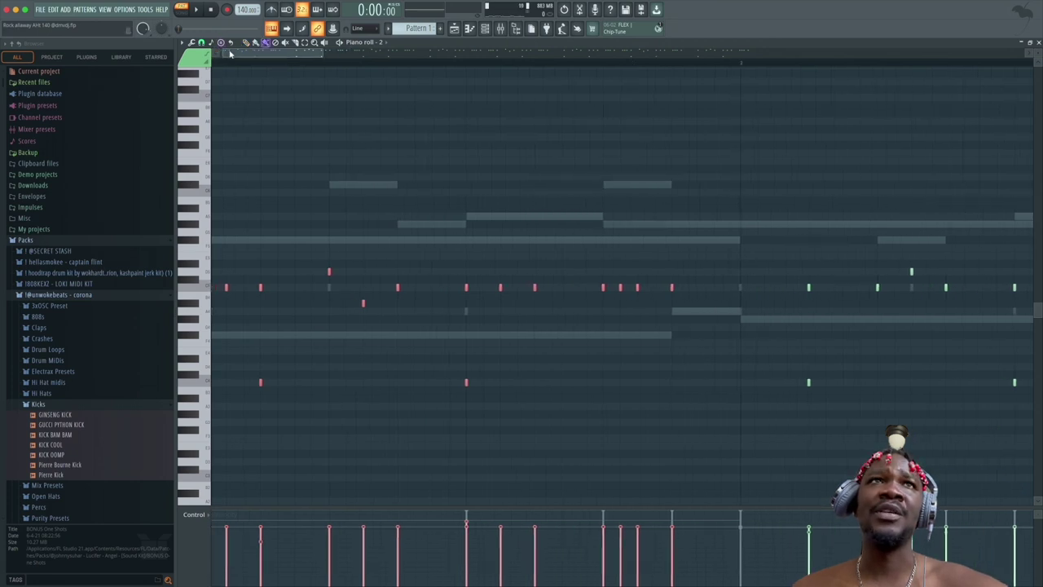
pyautogui.hscroll(-1, 480, 305)
pyautogui.press('space')
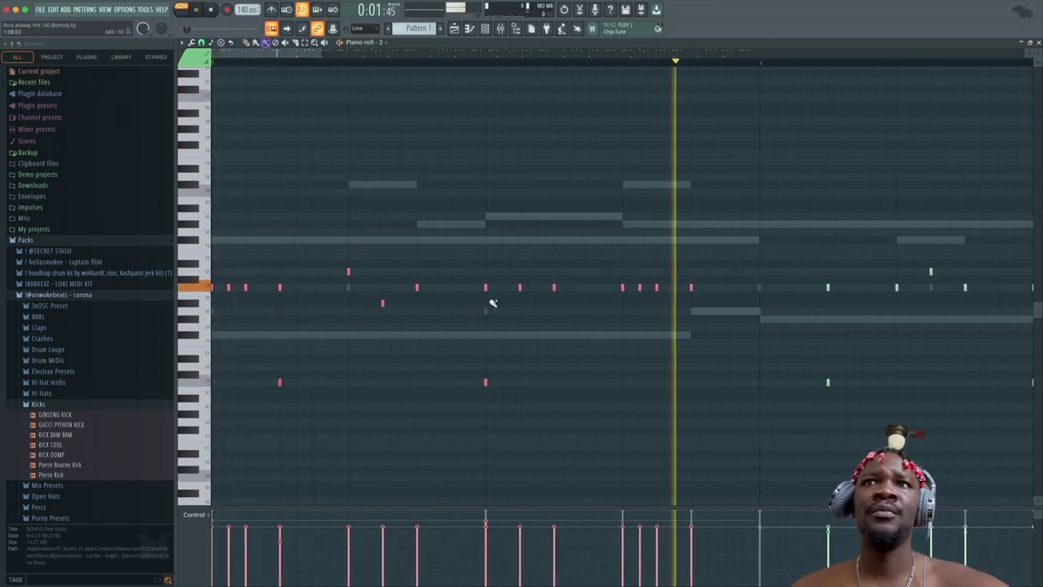
pyautogui.press('space')
# Step: Highlight in turn the first three C5 notes of bar 1, all the C4 notes, and all the D5 notes
pyautogui.moveTo(257, 299)
pyautogui.mouseDown()
pyautogui.moveTo(213, 295)
pyautogui.moveTo(259, 301)
pyautogui.moveTo(229, 295)
pyautogui.moveTo(211, 261)
pyautogui.mouseUp()
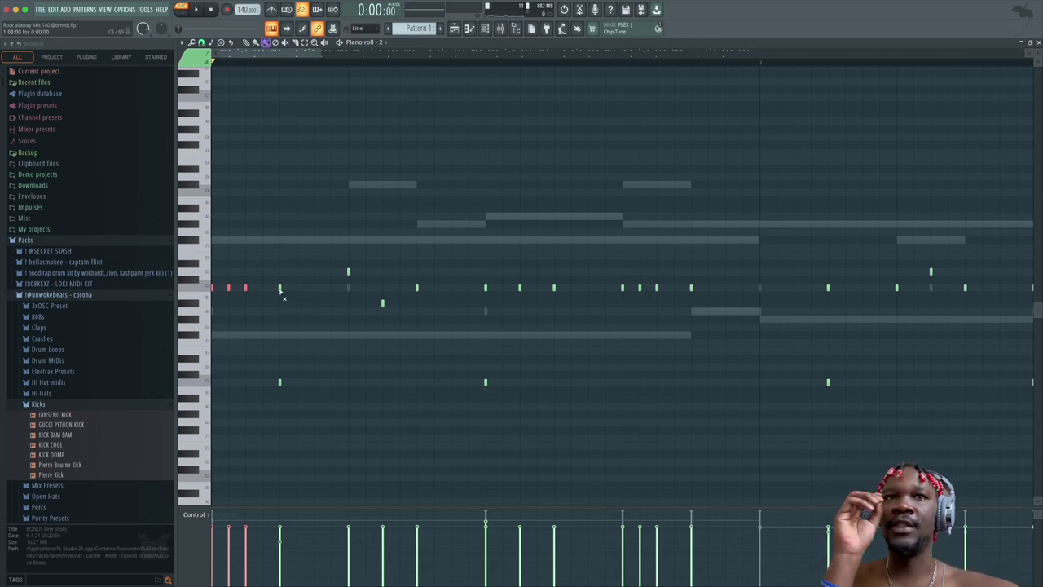
pyautogui.press('space')
pyautogui.press('space')
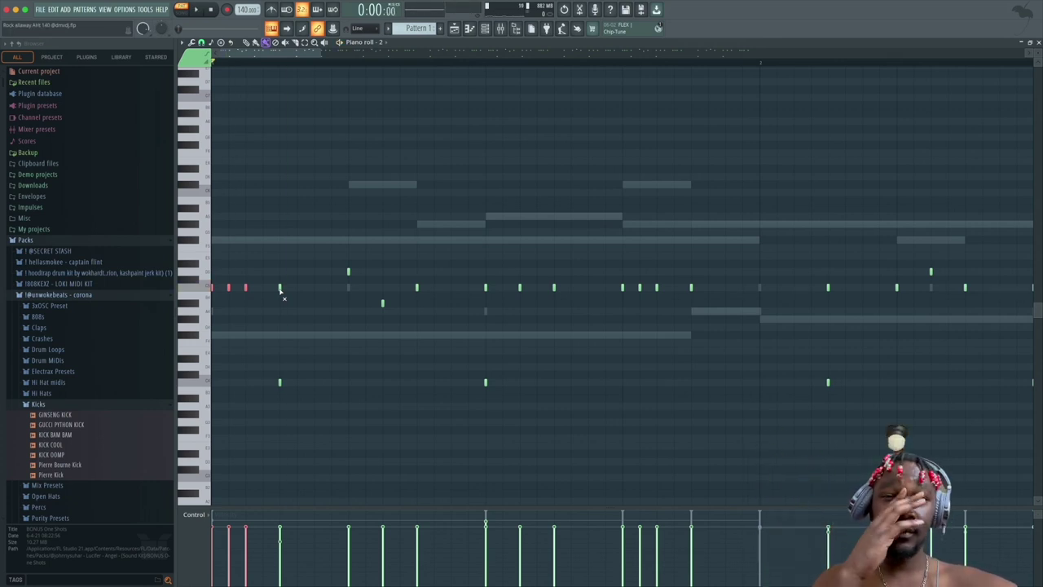
pyautogui.moveTo(194, 342); pyautogui.dragTo(222, 427)
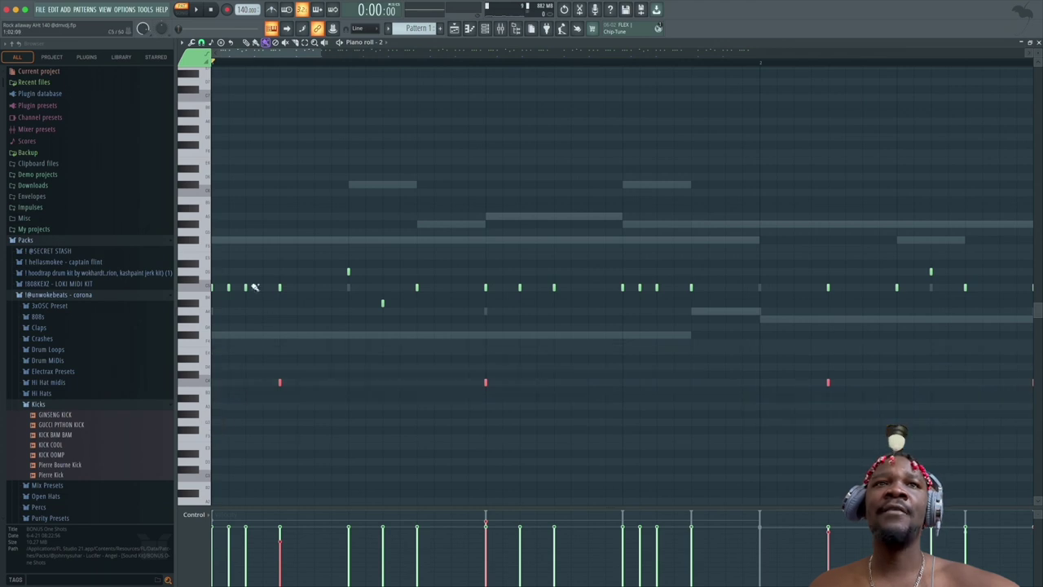
pyautogui.click(197, 272)
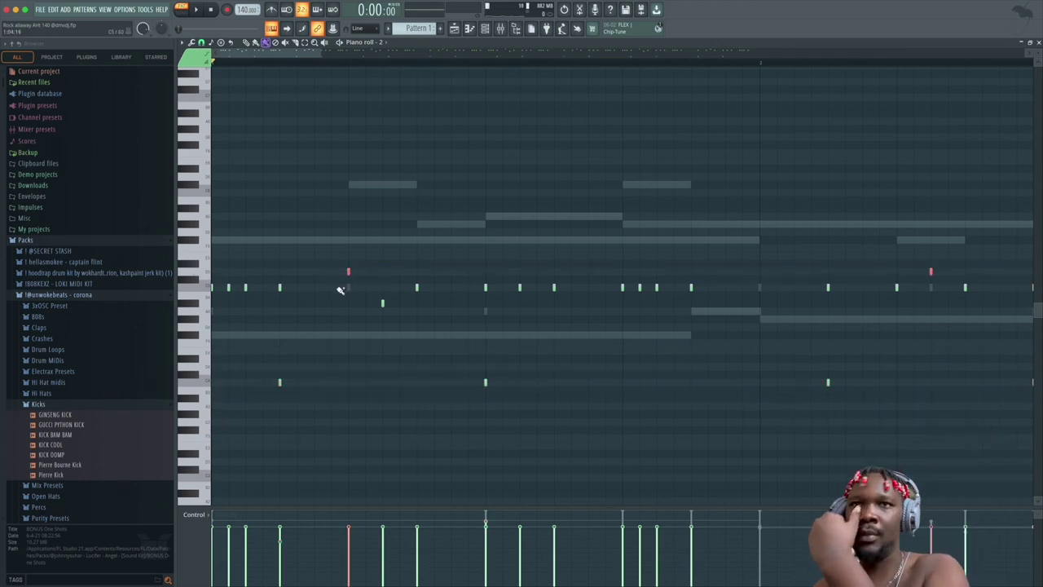
pyautogui.moveTo(186, 357); pyautogui.dragTo(193, 387)
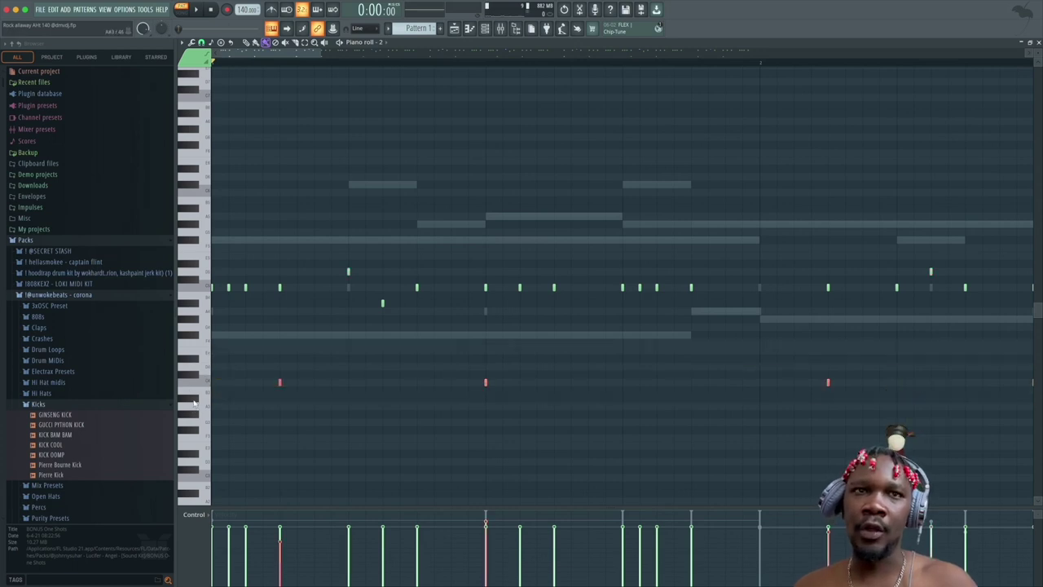
# Step: Highlight the single D5 note in bar 1, sound its pitch, and play the pattern from the start
pyautogui.click(348, 272)
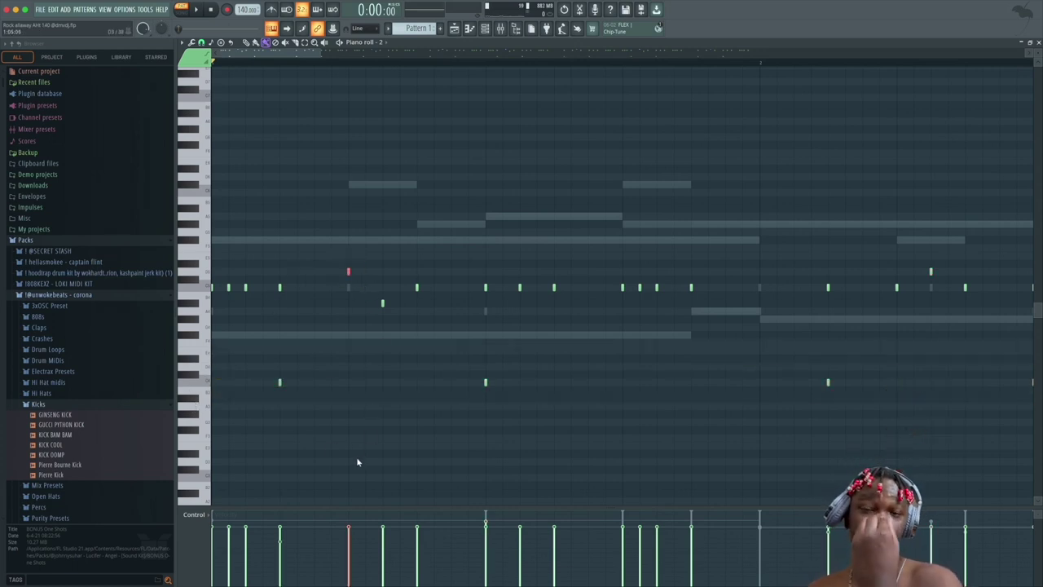
pyautogui.click(203, 272)
pyautogui.press('space')
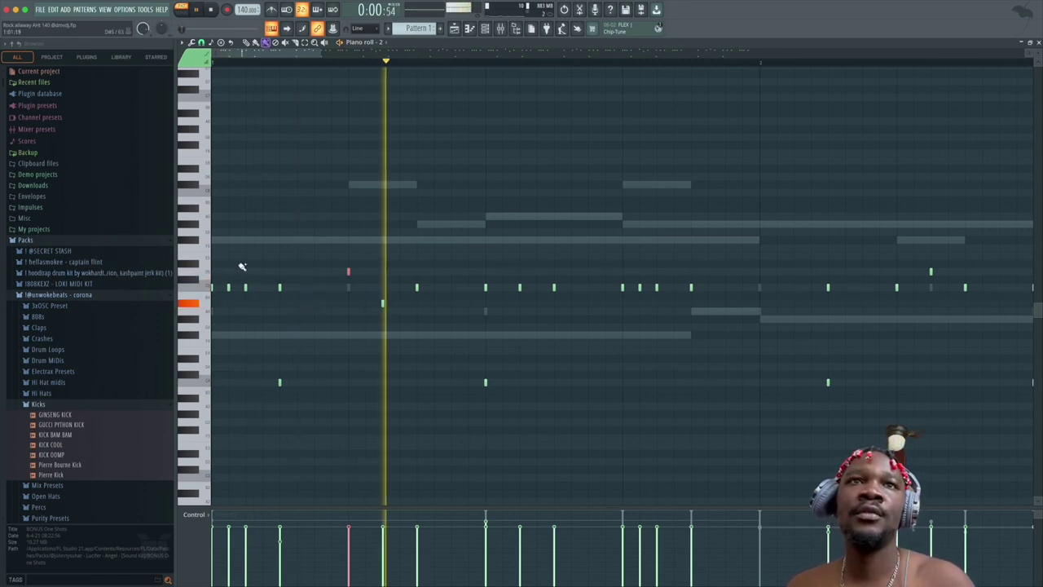
pyautogui.press('space')
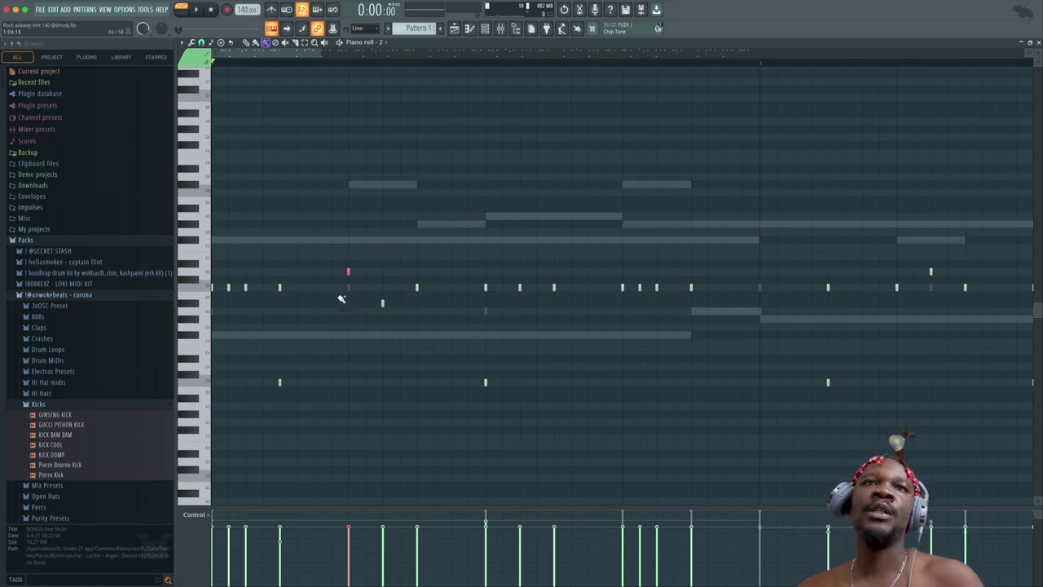
# Step: Play channel 2's pattern from the start, clear the note selection, and play the pattern again while examining all eight bars
pyautogui.press('space')
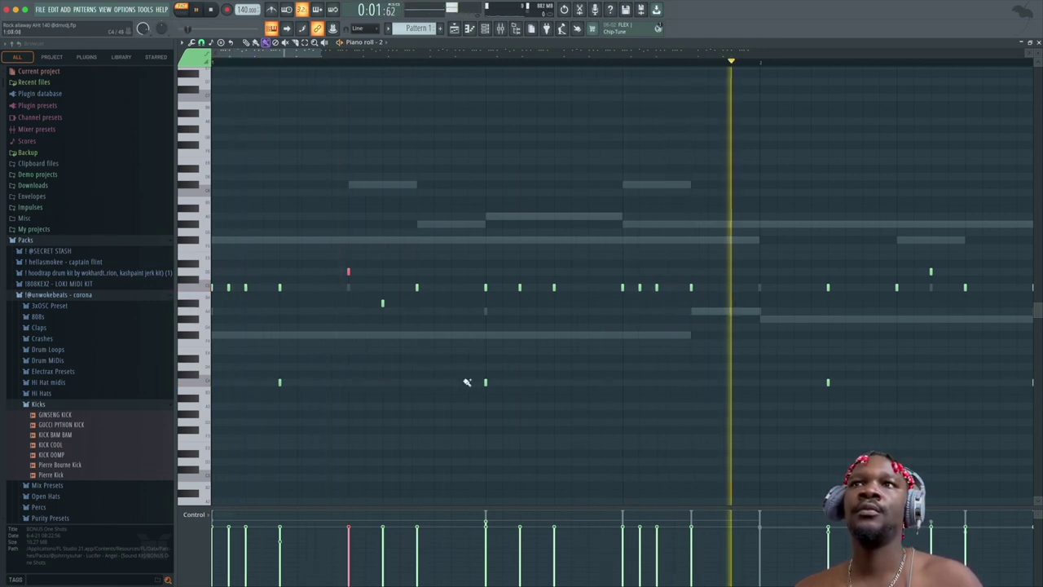
pyautogui.press('space')
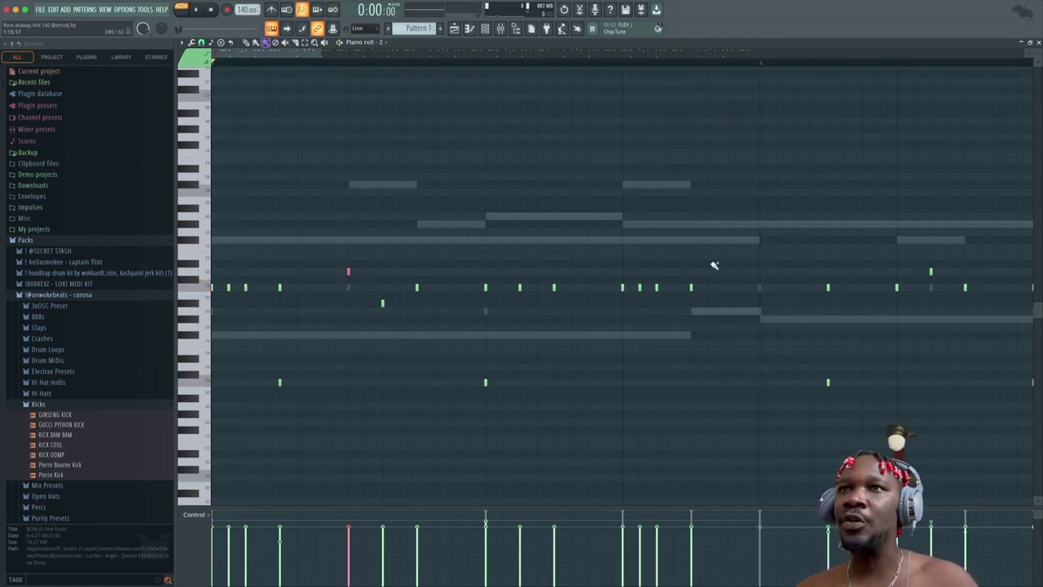
pyautogui.moveTo(705, 261); pyautogui.dragTo(822, 395)
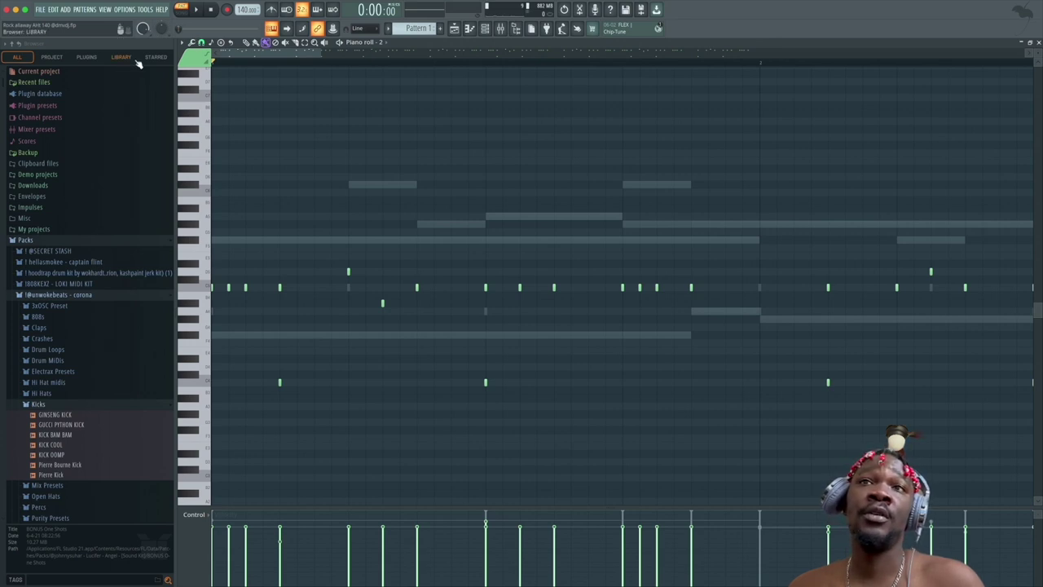
pyautogui.press('space')
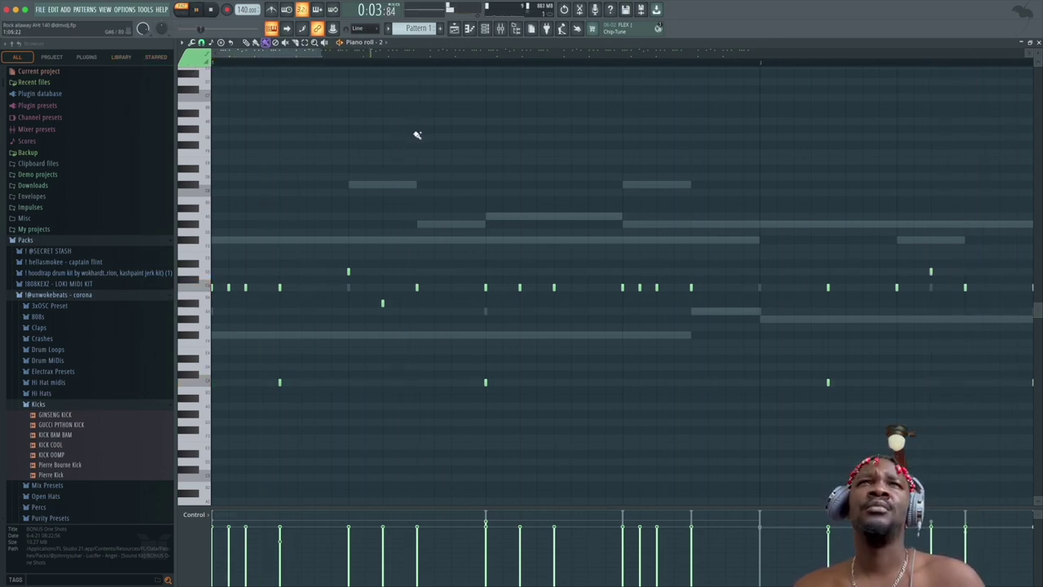
pyautogui.scroll(-2, 431, 65)
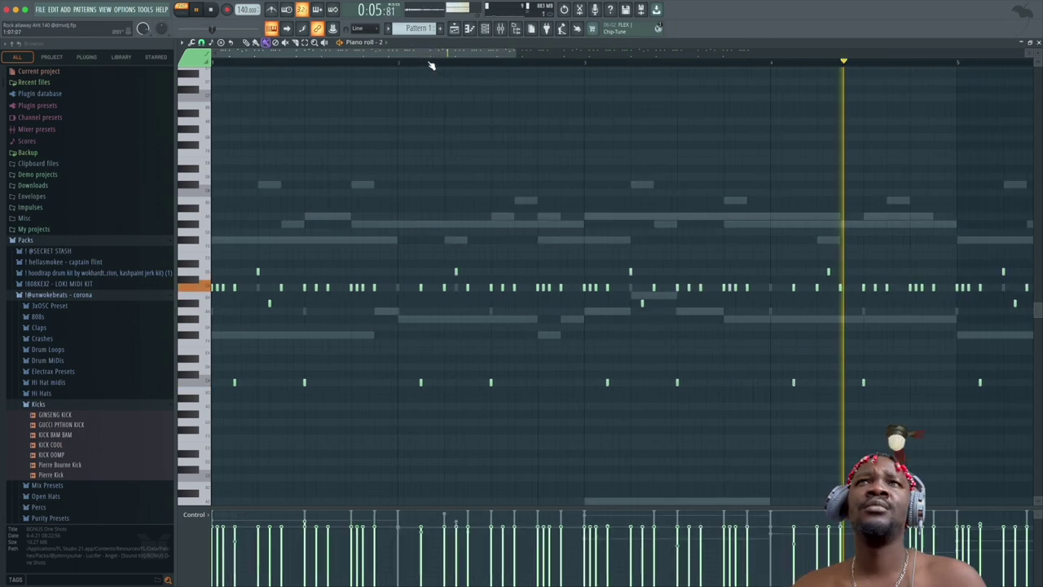
pyautogui.scroll(-2, 431, 66)
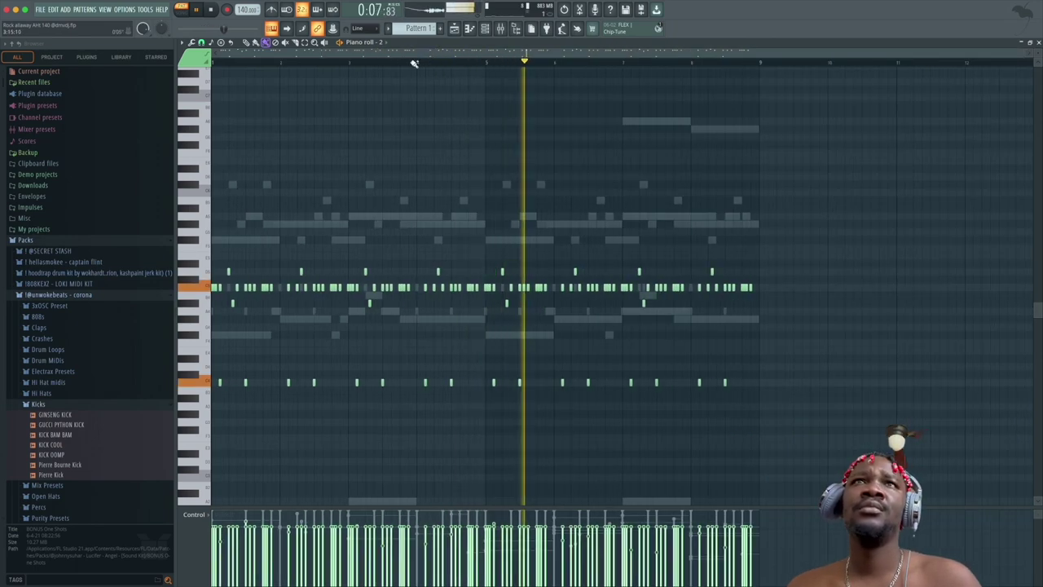
pyautogui.press('space')
# Step: Enable the yo snare channel alongside the kick and channel 2, and open its piano roll to examine its notes
pyautogui.click(470, 29)
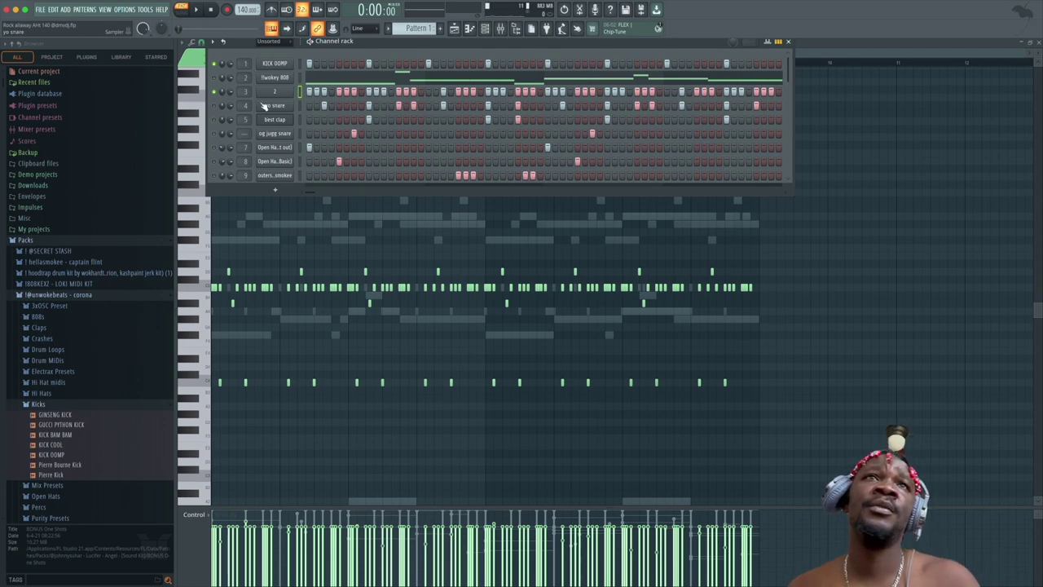
pyautogui.scroll(-2, 264, 107)
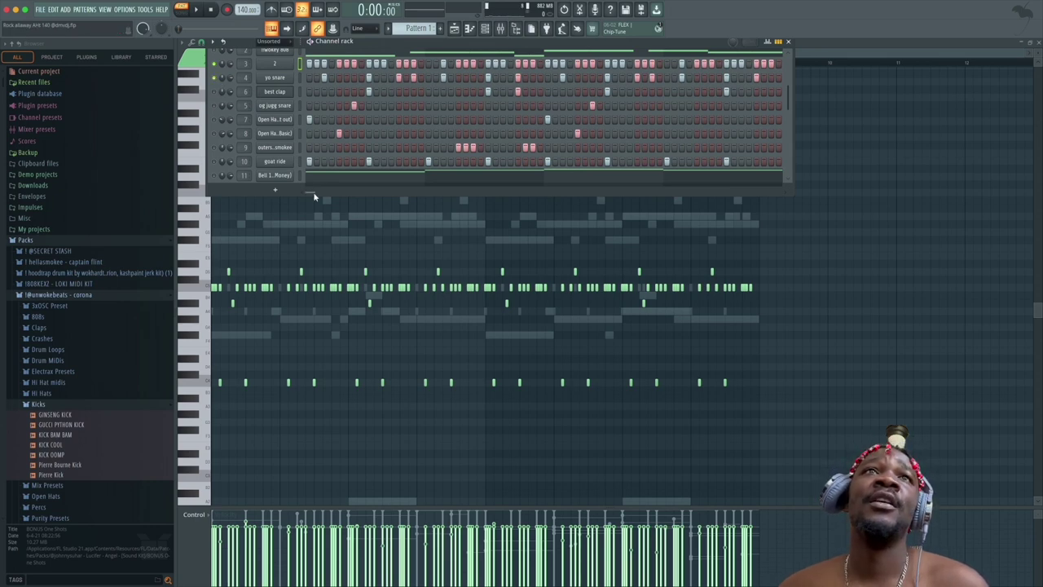
pyautogui.rightClick(277, 78)
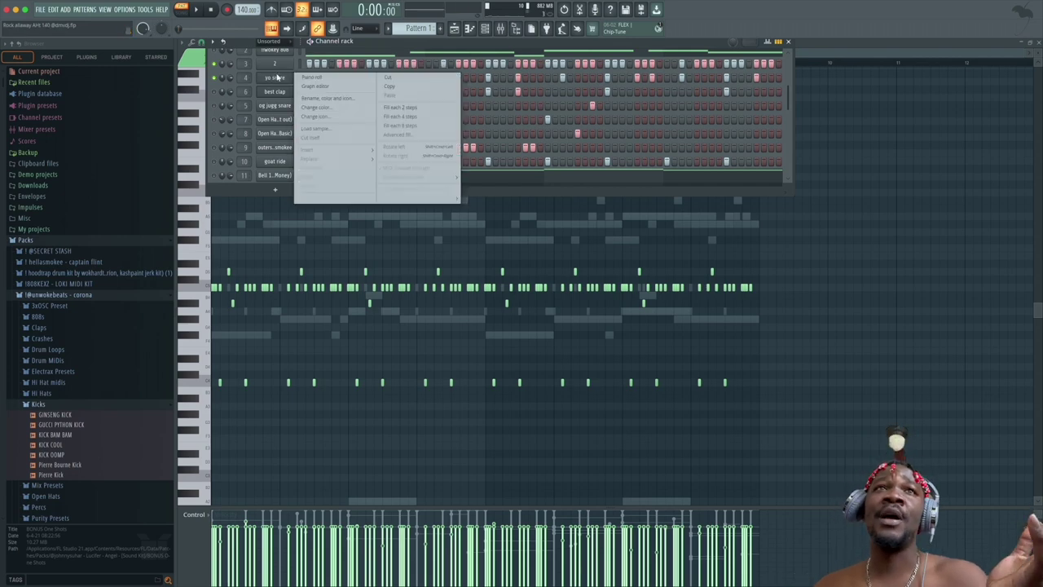
pyautogui.click(312, 76)
pyautogui.scroll(-3, 310, 80)
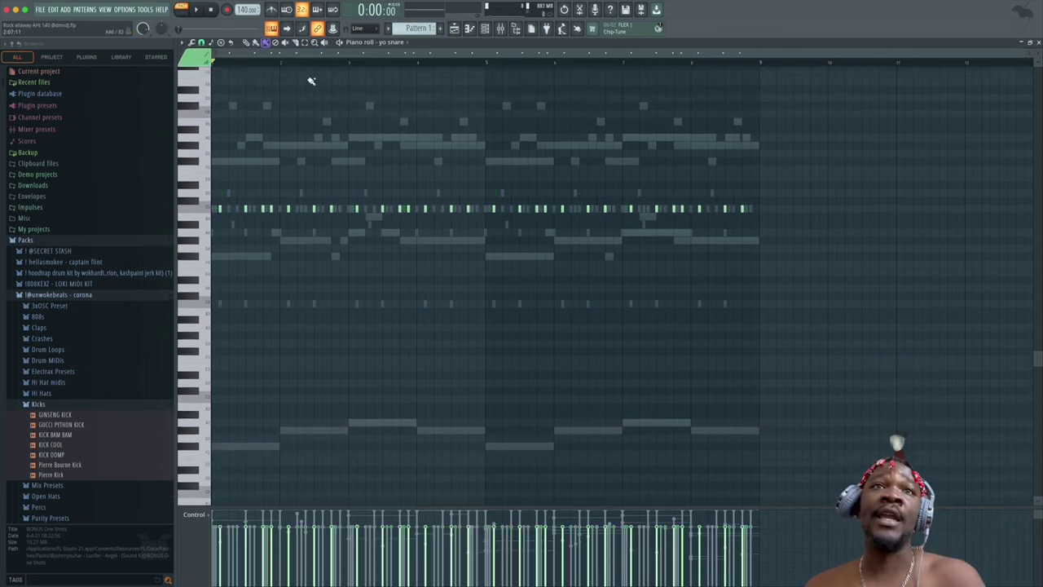
pyautogui.scroll(2, 317, 83)
# Step: Bring up the channel rack below the yo snare notes and play the separate yo snare pattern
pyautogui.press('F6')
pyautogui.press('space')
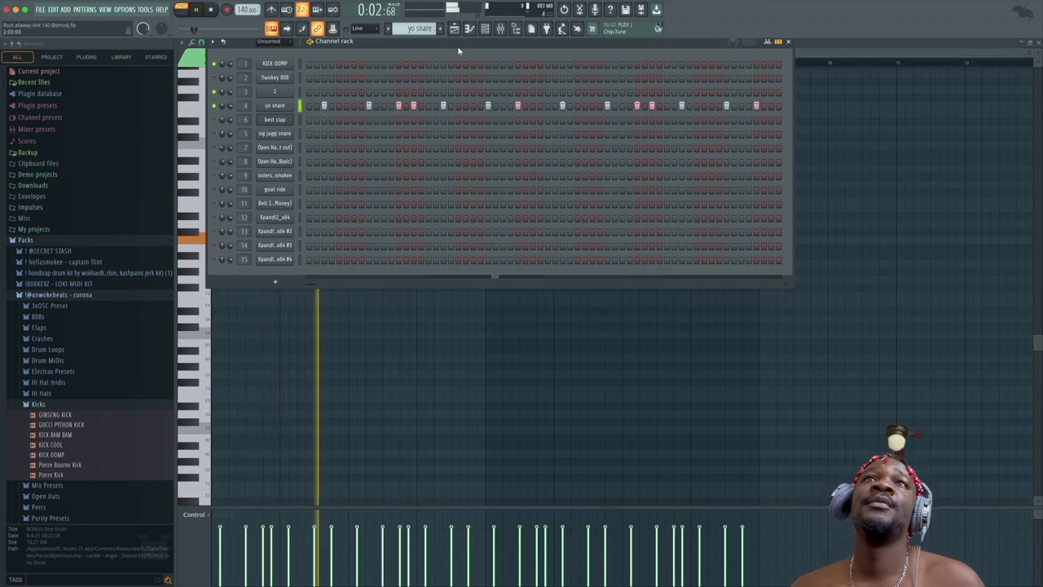
pyautogui.moveTo(452, 43); pyautogui.dragTo(475, 268)
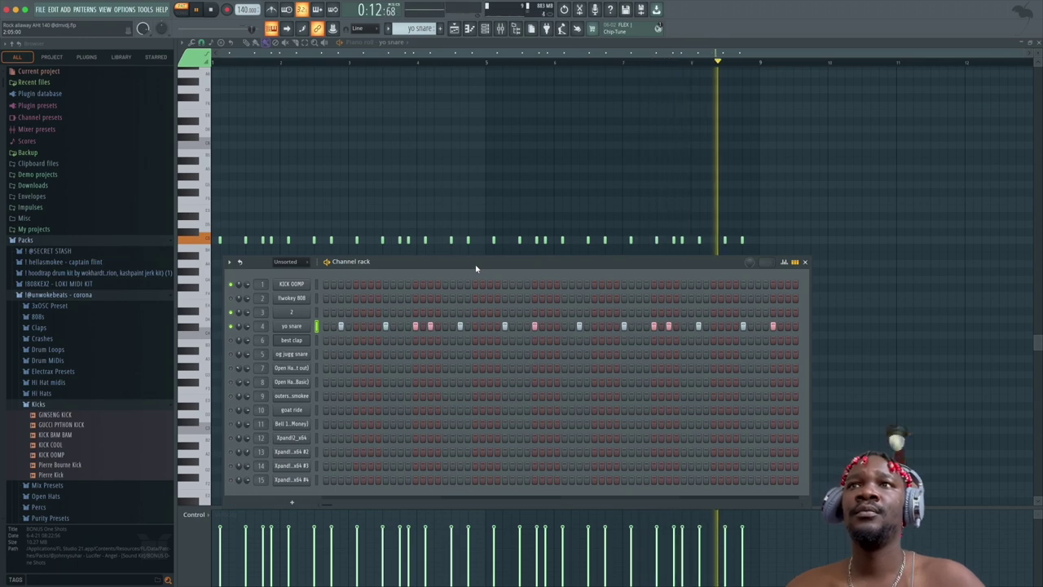
pyautogui.press('space')
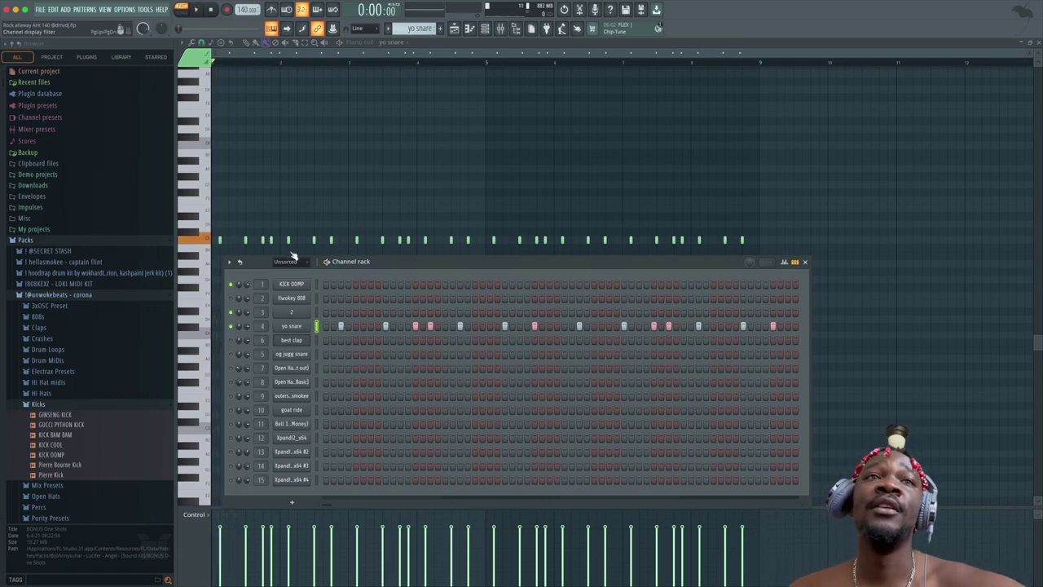
# Step: Switch back to Pattern 1 and play it with only yo snare and best clap enabled
pyautogui.click(390, 29)
pyautogui.click(392, 40)
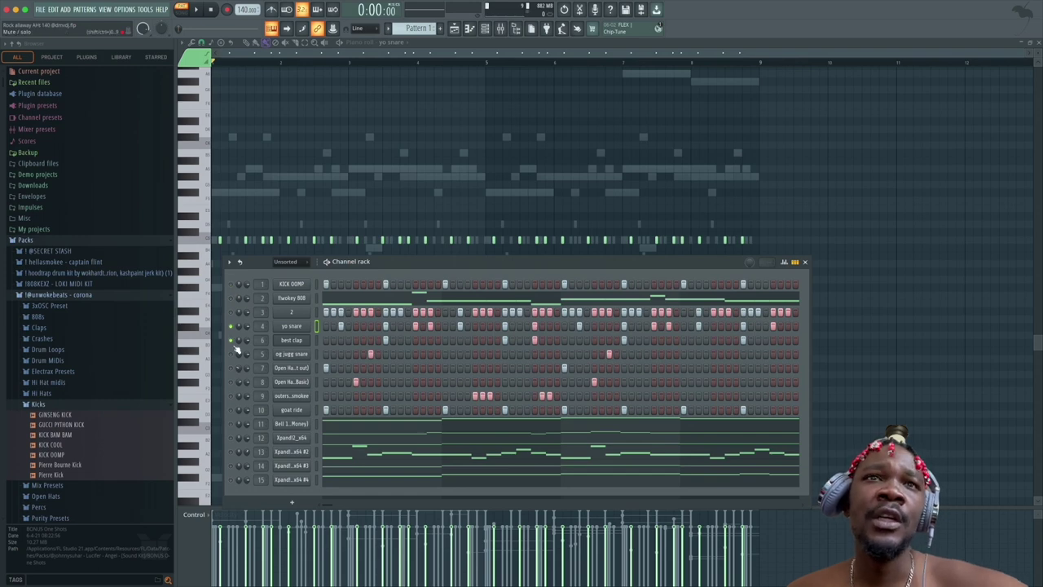
pyautogui.press('space')
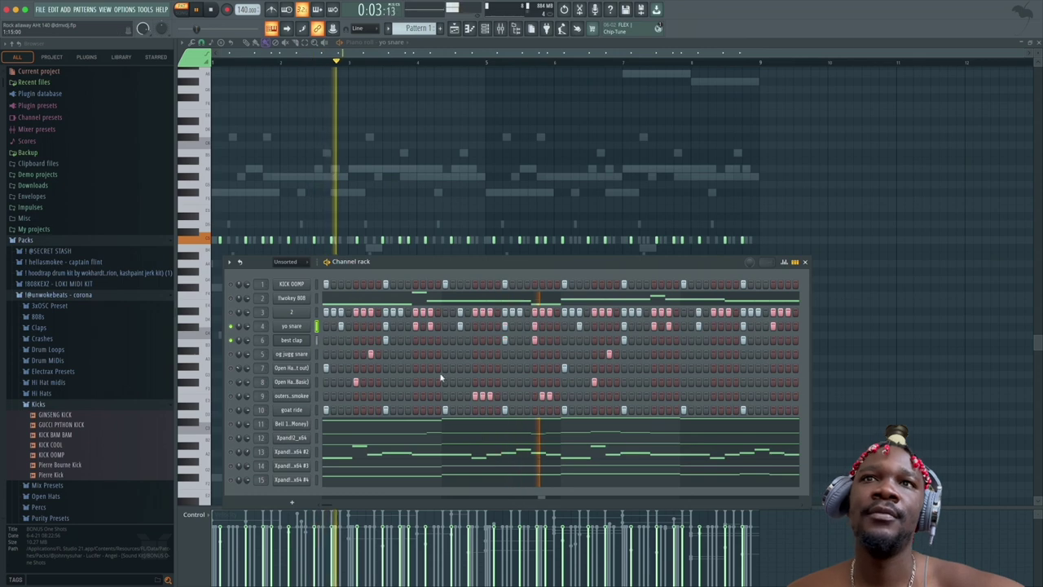
pyautogui.press('space')
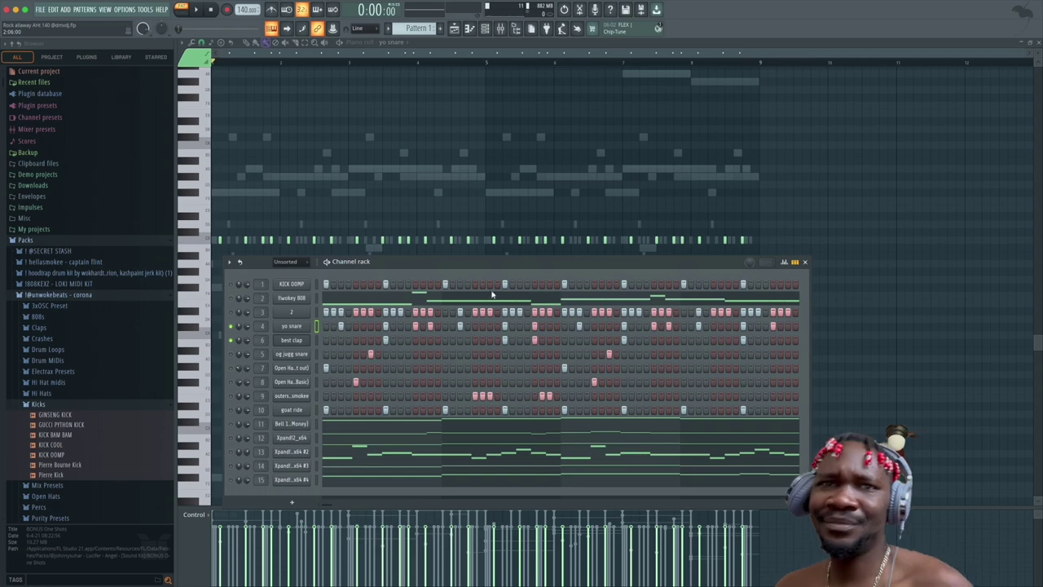
# Step: Examine the later steps of the drum channels, and solo and play the best clap channel
pyautogui.moveTo(326, 508); pyautogui.dragTo(371, 505)
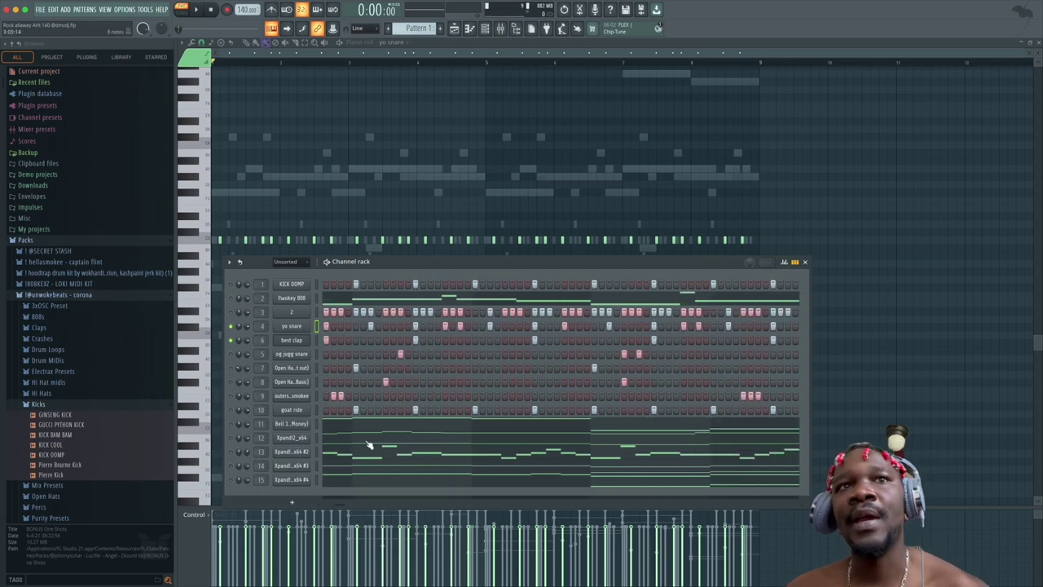
pyautogui.hscroll(2, 321, 508)
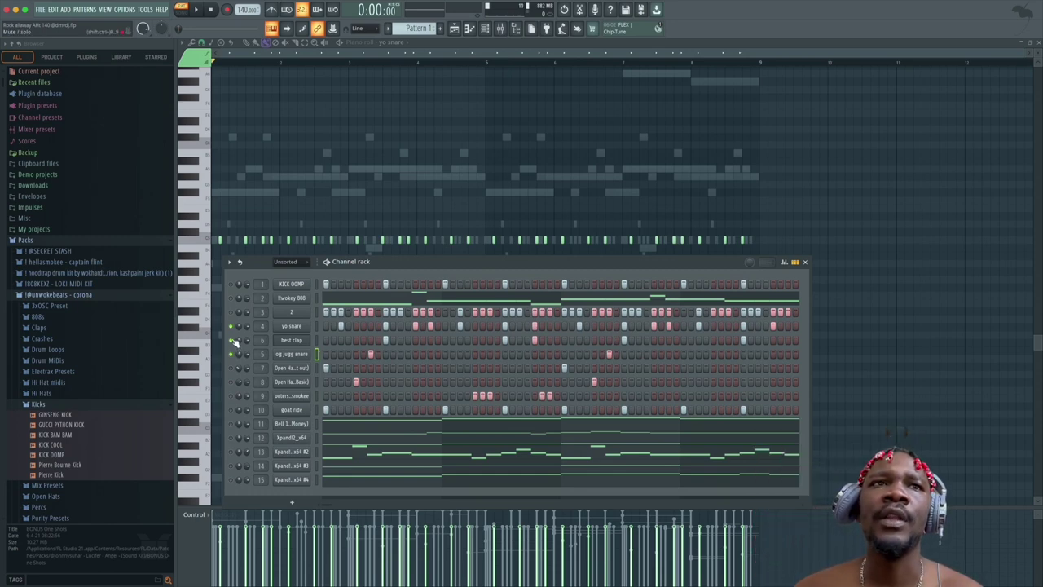
pyautogui.rightClick(234, 341)
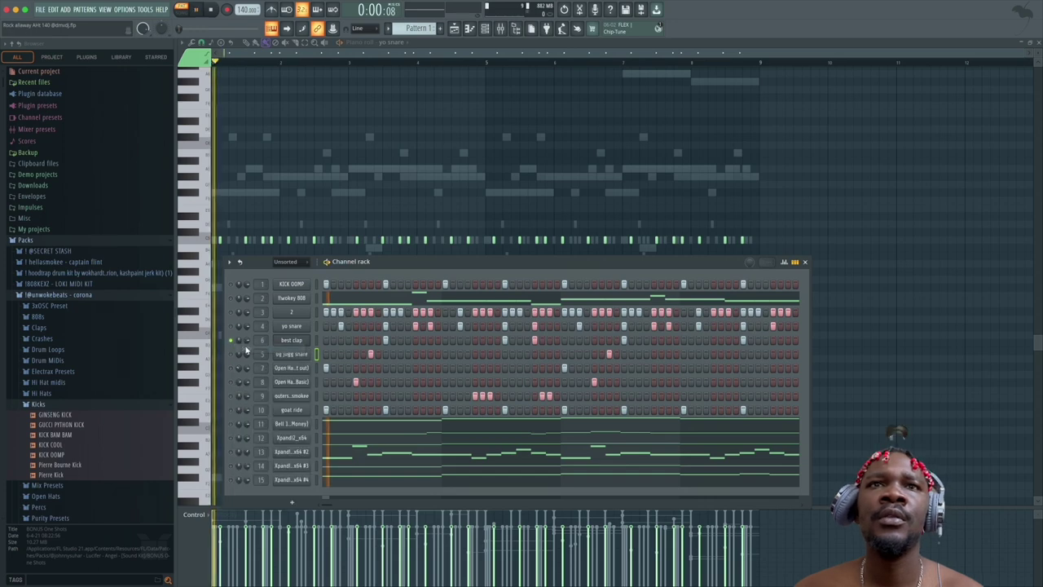
pyautogui.click(248, 350)
pyautogui.press('space')
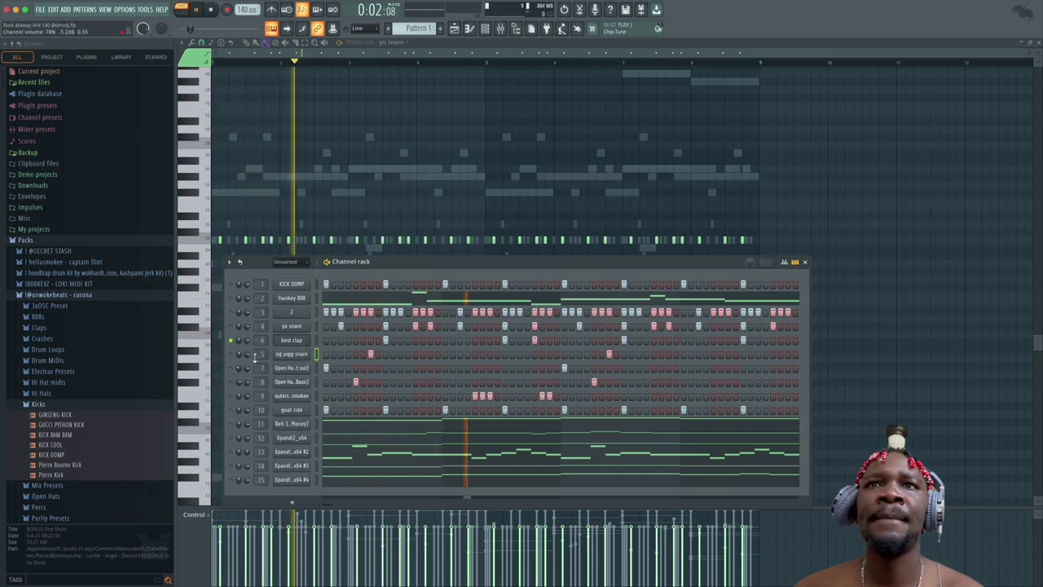
pyautogui.press('space')
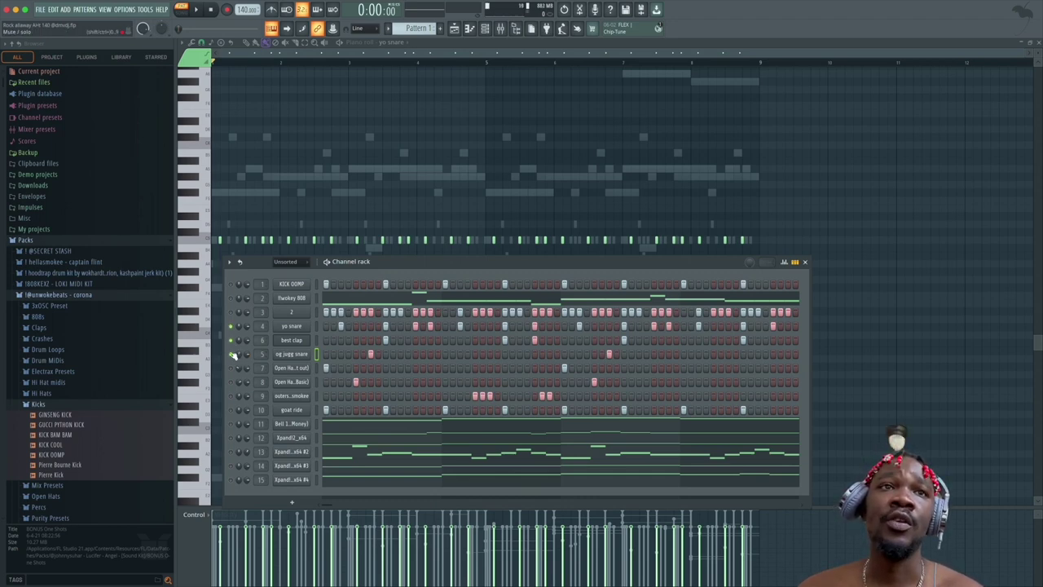
# Step: Solo the og jugg snare channel and play it while examining its steps through the end of the pattern
pyautogui.rightClick(233, 354)
pyautogui.click(243, 363)
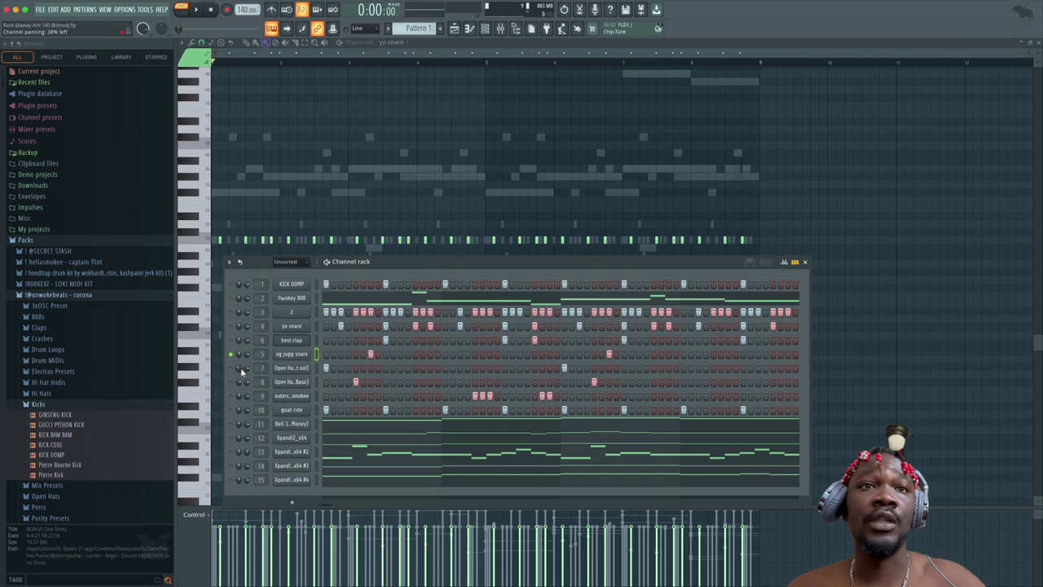
pyautogui.press('space')
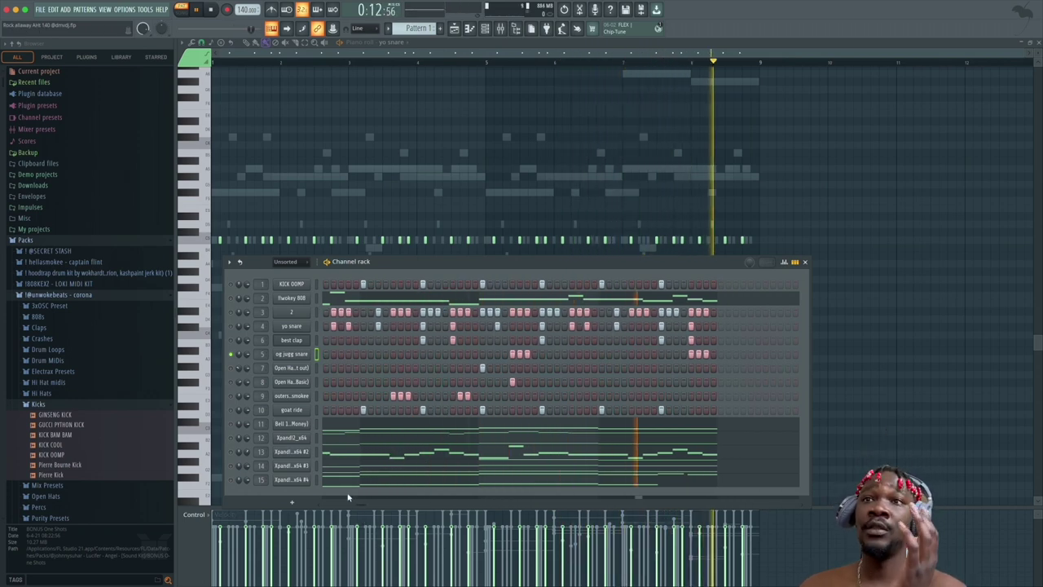
pyautogui.press('space')
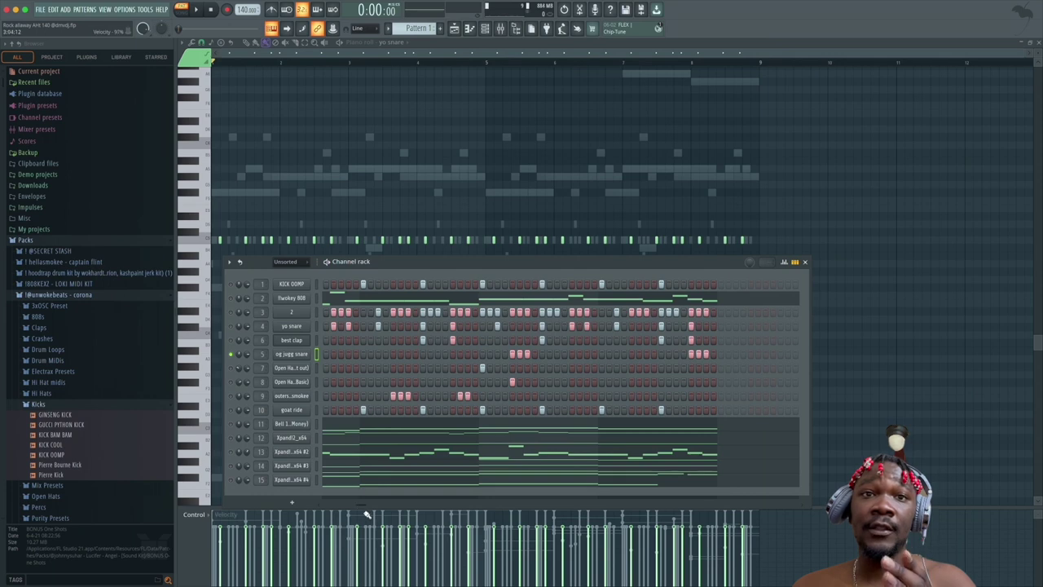
pyautogui.moveTo(363, 510); pyautogui.dragTo(312, 510)
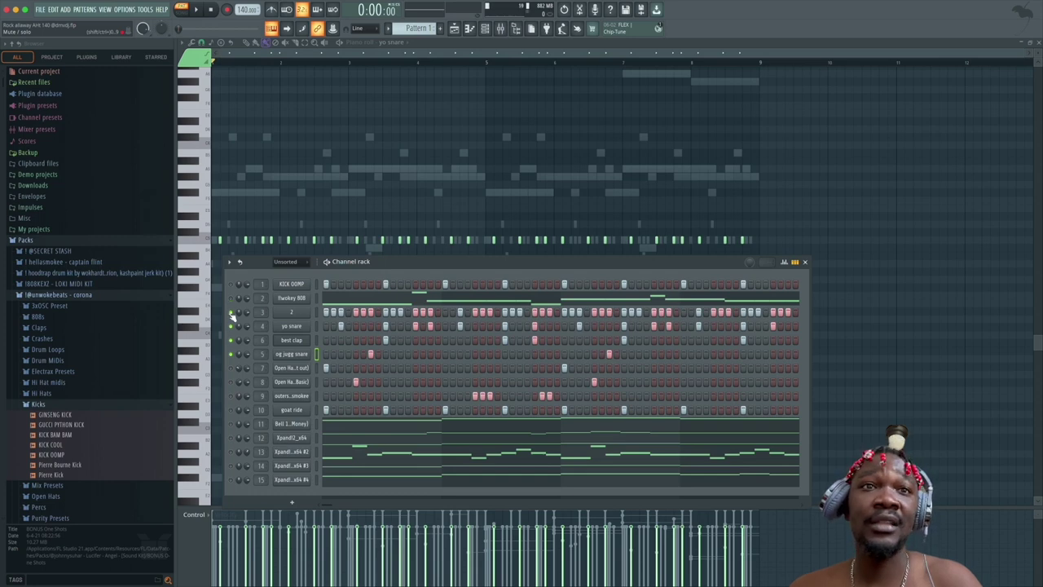
# Step: Play channel 2, yo snare, best clap and og jugg snare together, and play again with both Open Hat channels enabled
pyautogui.press('space')
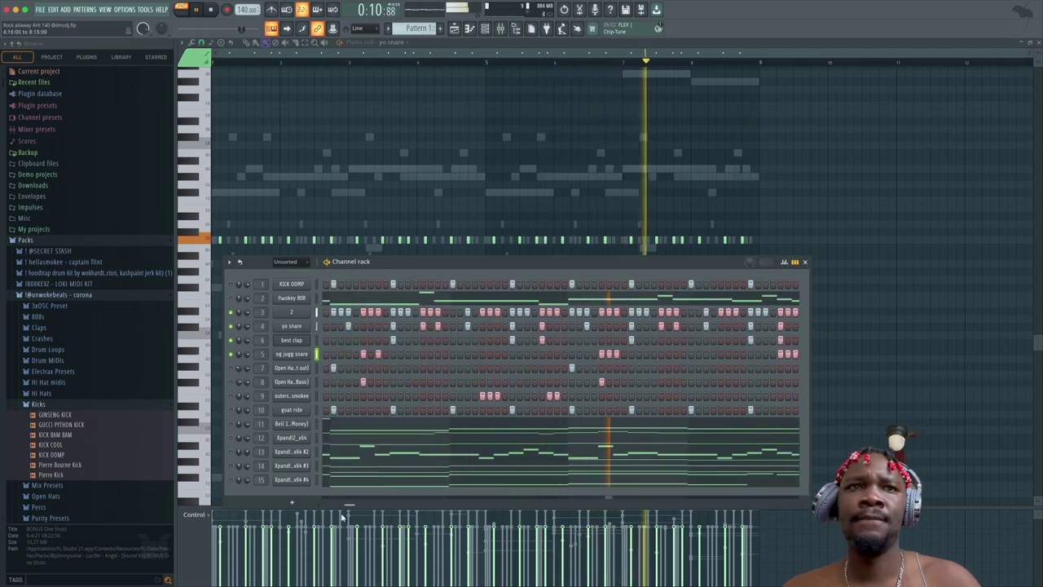
pyautogui.press('space')
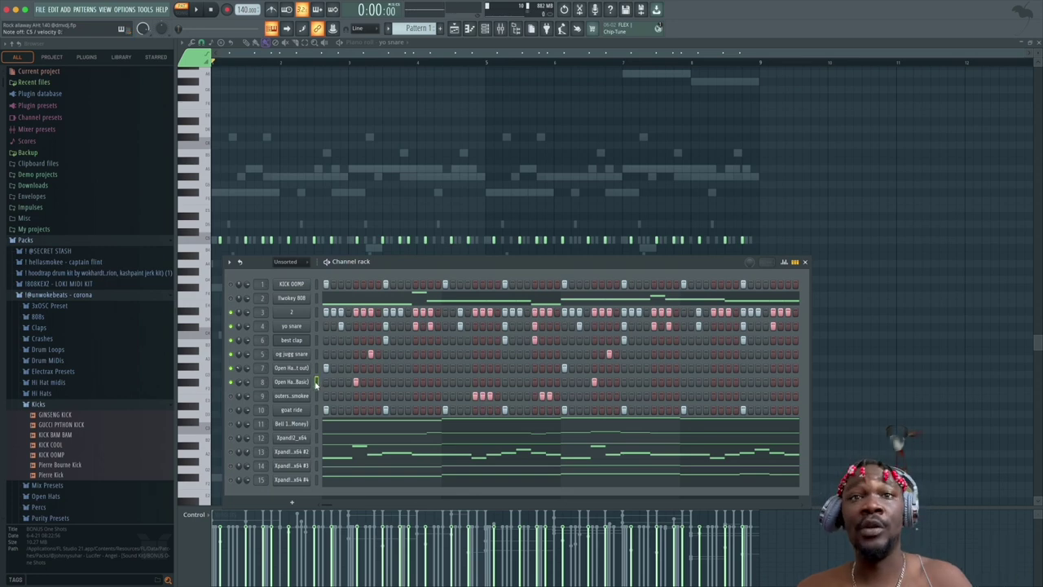
pyautogui.press('space')
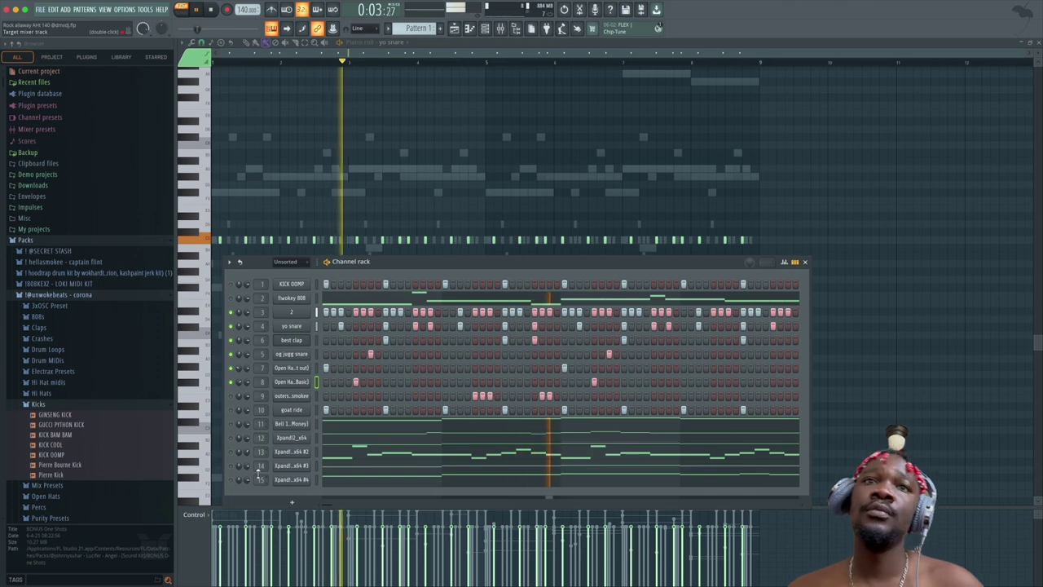
pyautogui.press('space')
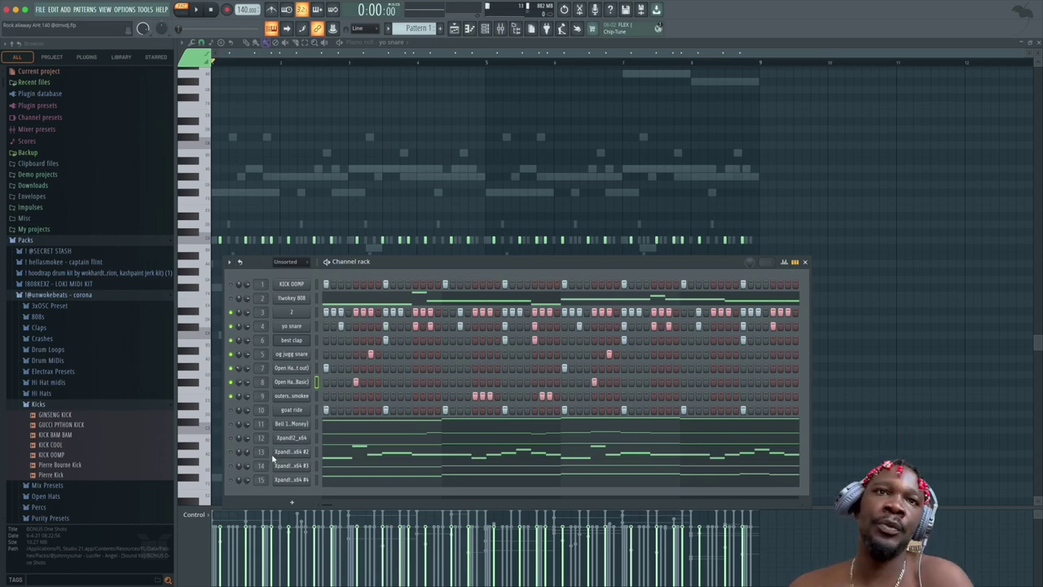
# Step: Add the channel 9 percussion to the enabled drums and play them, and play again with goat ride and KICK OOMP enabled
pyautogui.press('space')
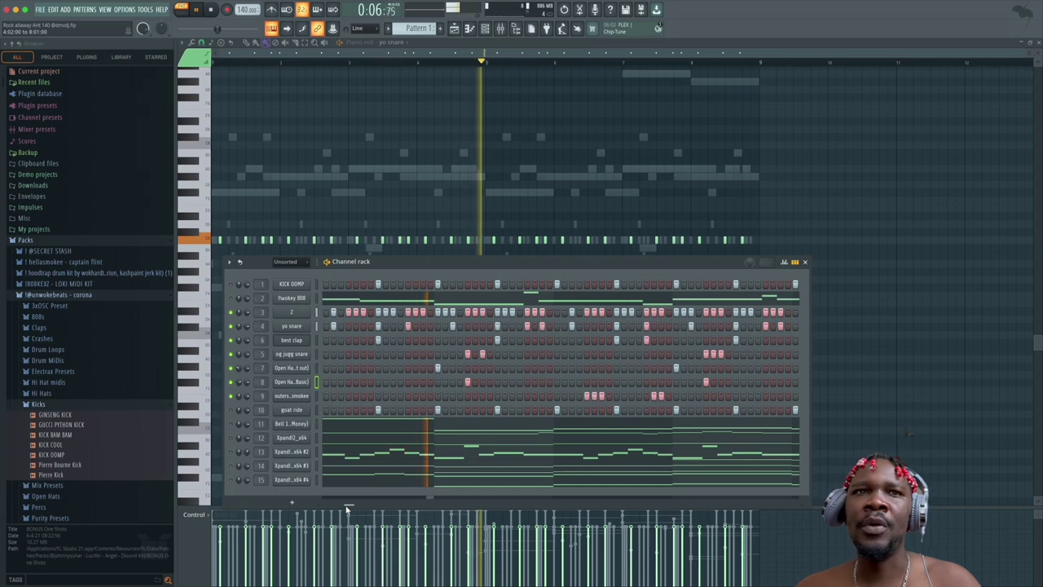
pyautogui.press('space')
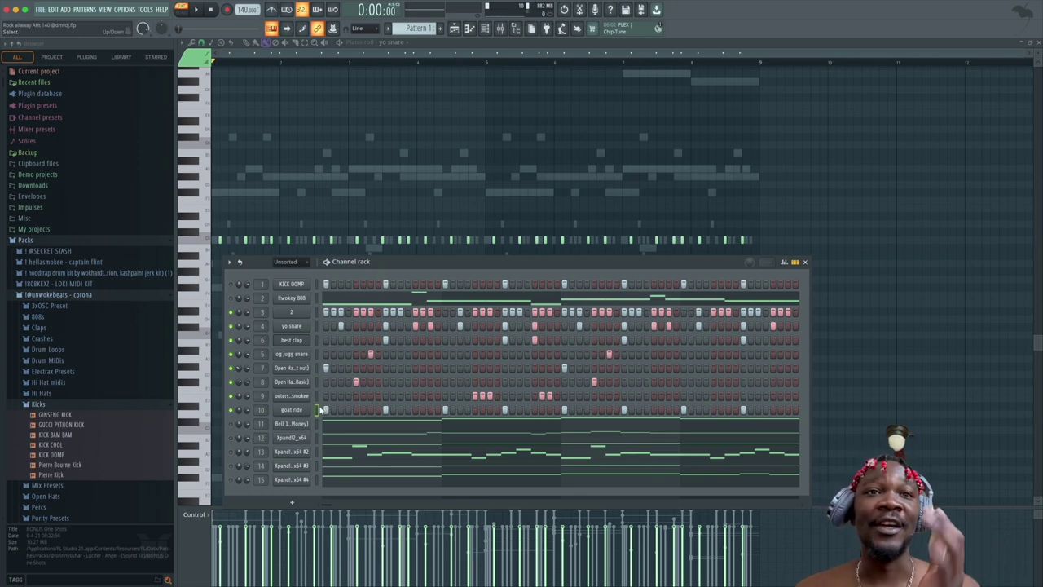
pyautogui.press('space')
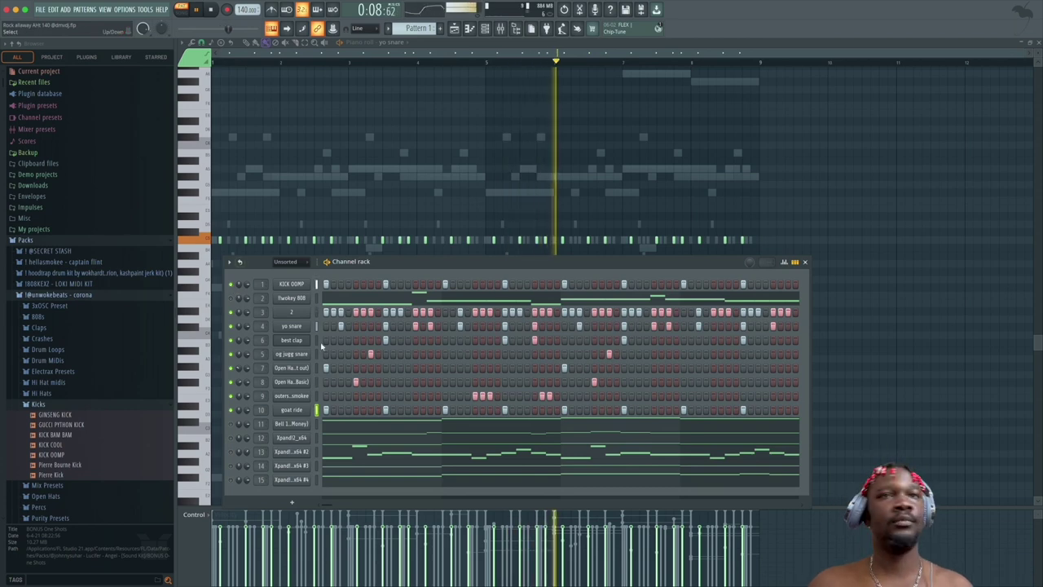
# Step: Solo the wokey 808 channel, stop playback, and open the 808's notes in the piano roll
pyautogui.rightClick(241, 305)
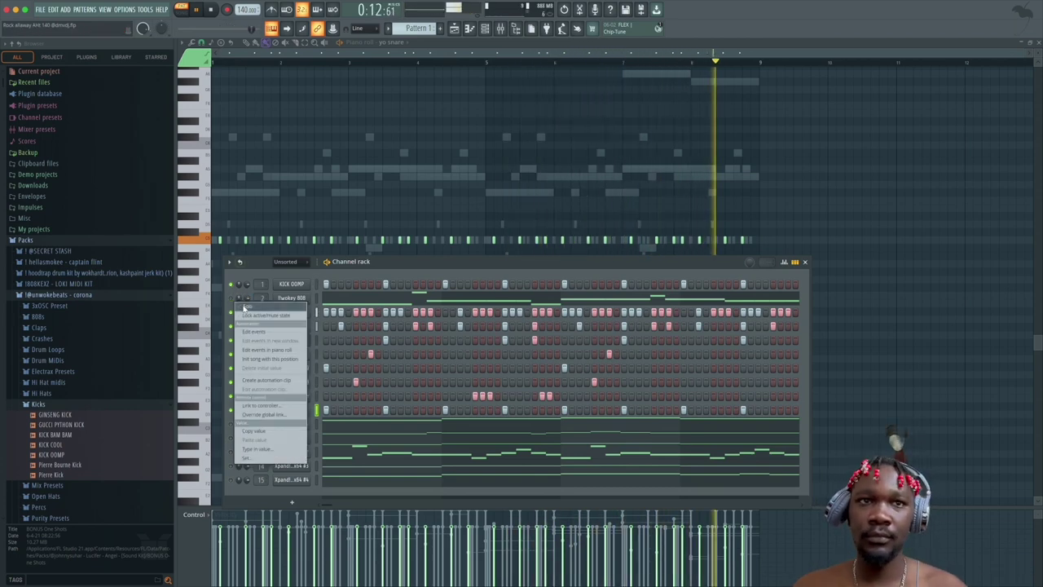
pyautogui.click(246, 307)
pyautogui.press('space')
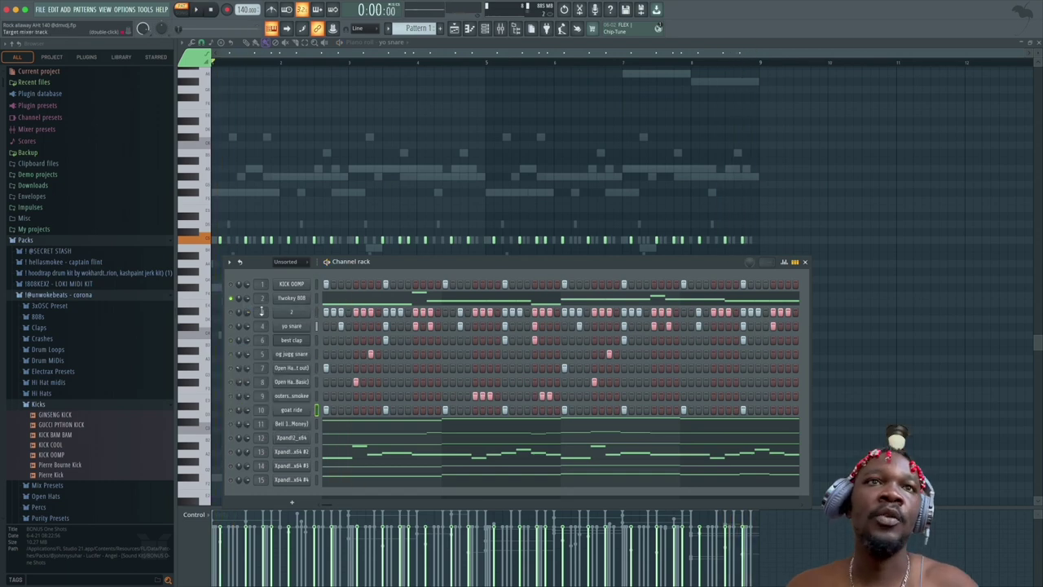
pyautogui.click(347, 300)
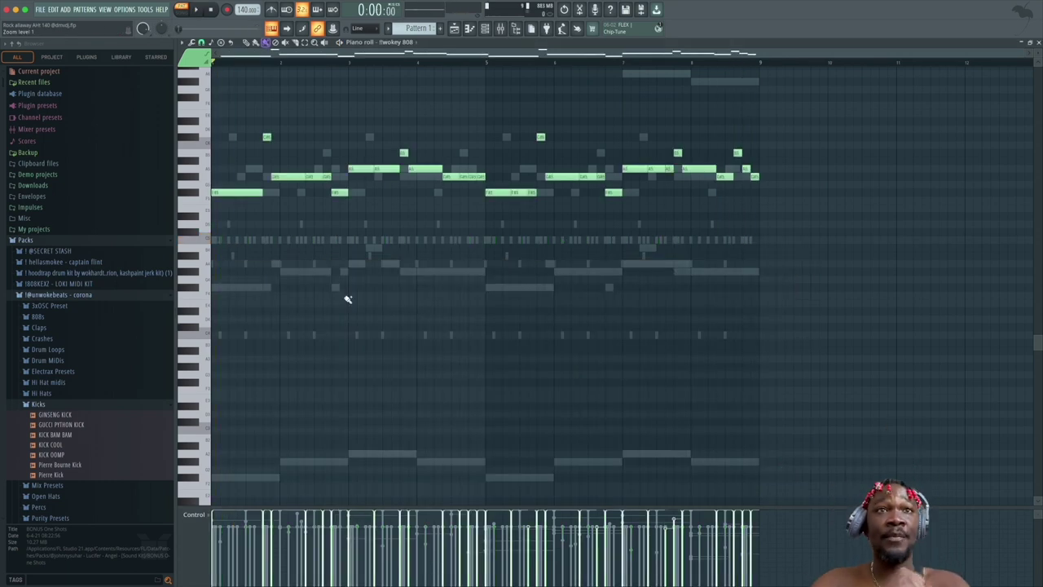
# Step: Play the wokey 808 line from the start of Pattern 1 into bar 8 while examining its notes
pyautogui.scroll(5, 347, 299)
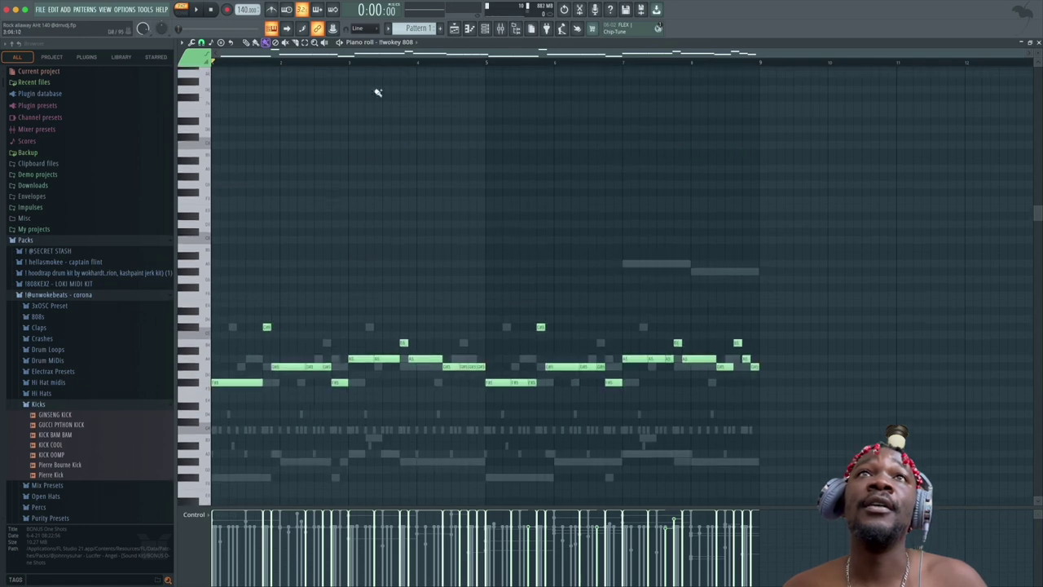
pyautogui.click(387, 30)
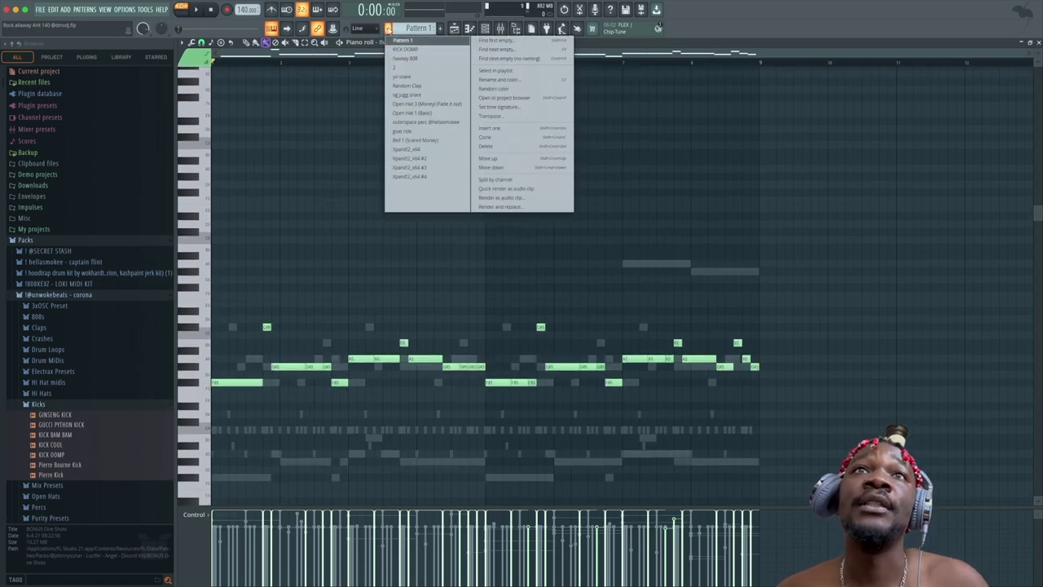
pyautogui.click(388, 30)
pyautogui.scroll(-3, 298, 198)
pyautogui.press('space')
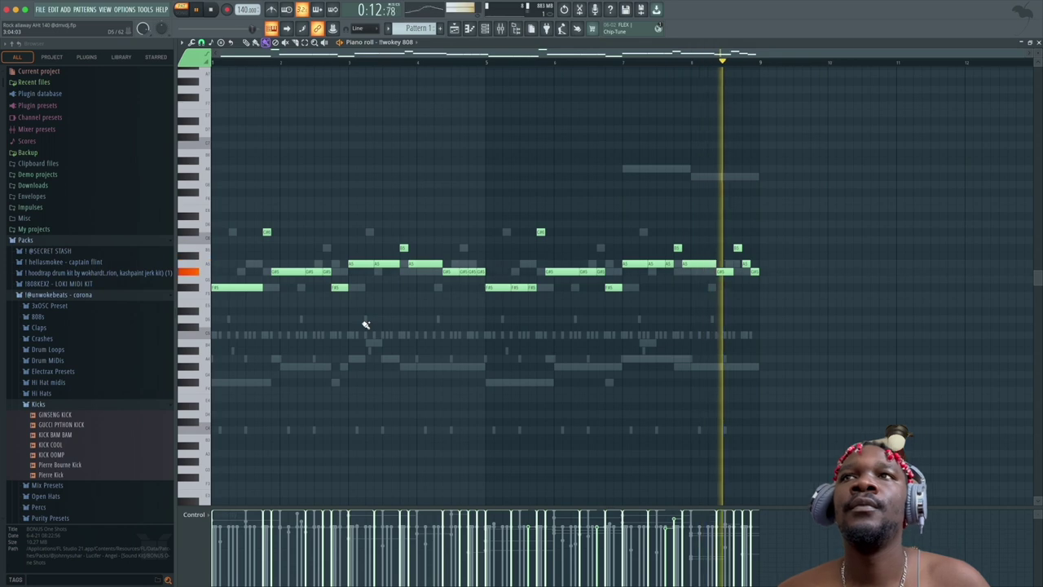
pyautogui.press('space')
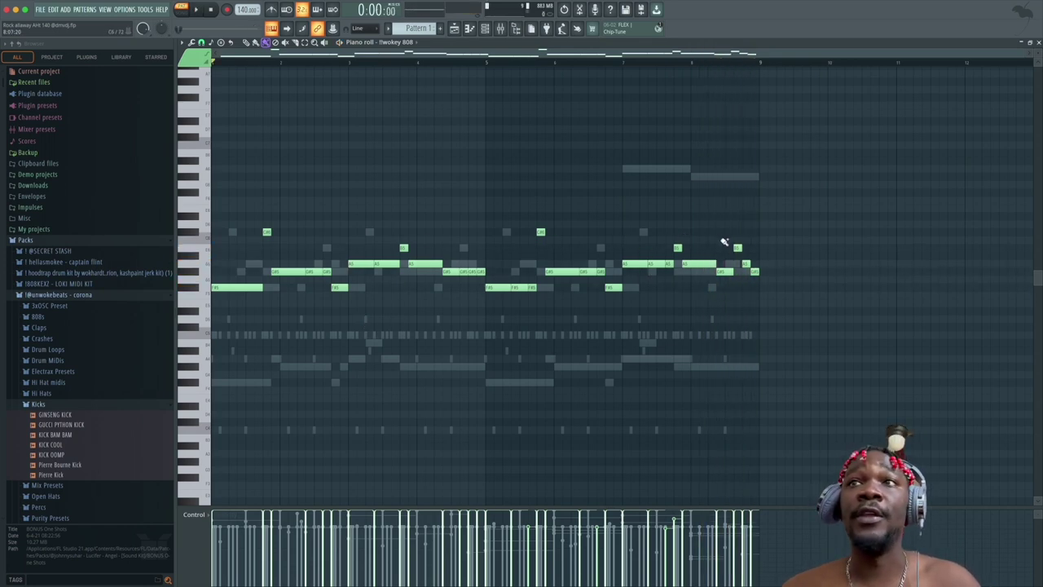
# Step: Select the last three 808 notes at the end of bar 8 and play the line from the first of them
pyautogui.moveTo(743, 257); pyautogui.dragTo(763, 294)
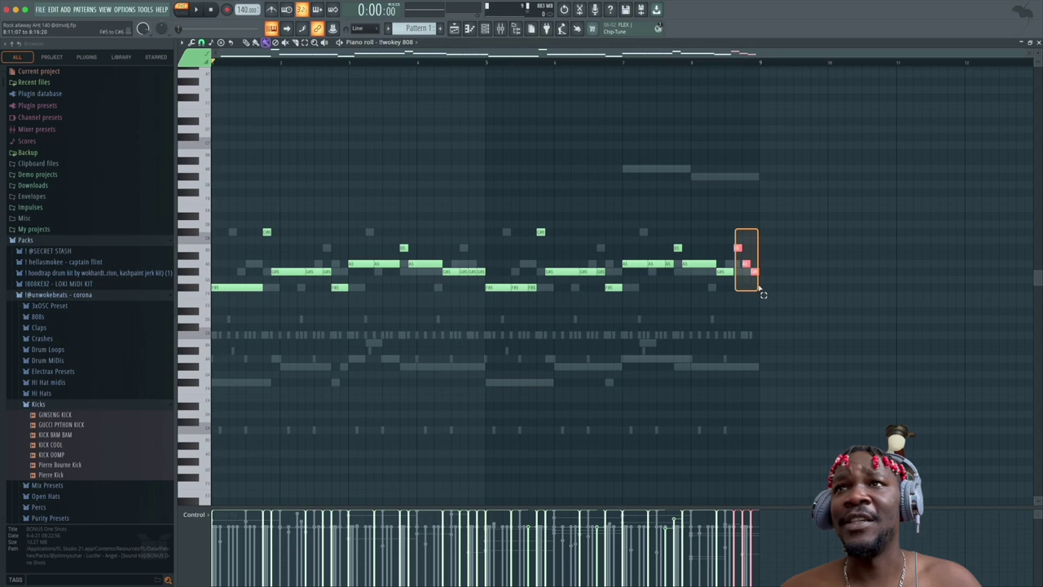
pyautogui.click(736, 63)
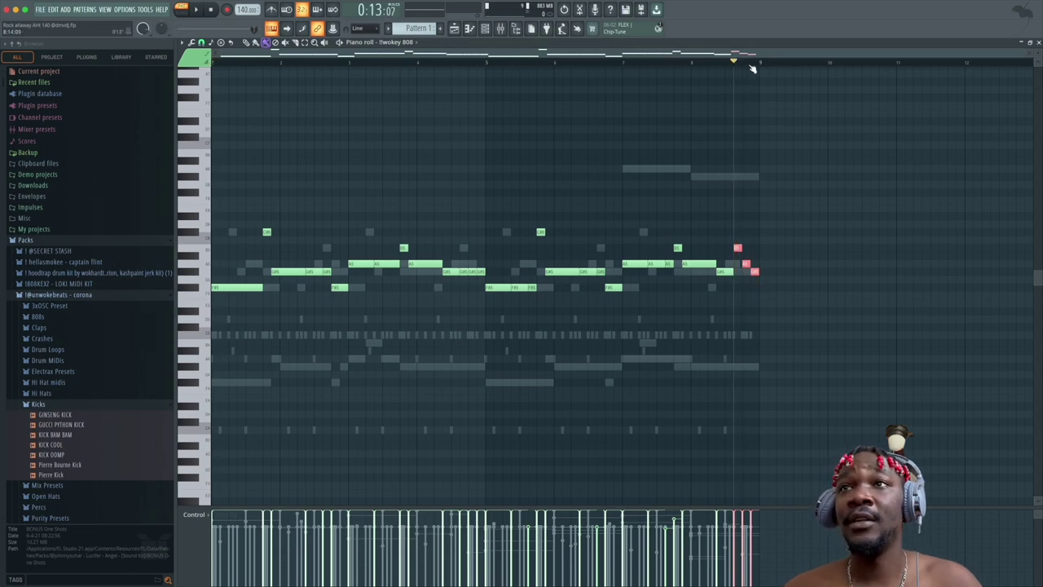
pyautogui.press('space')
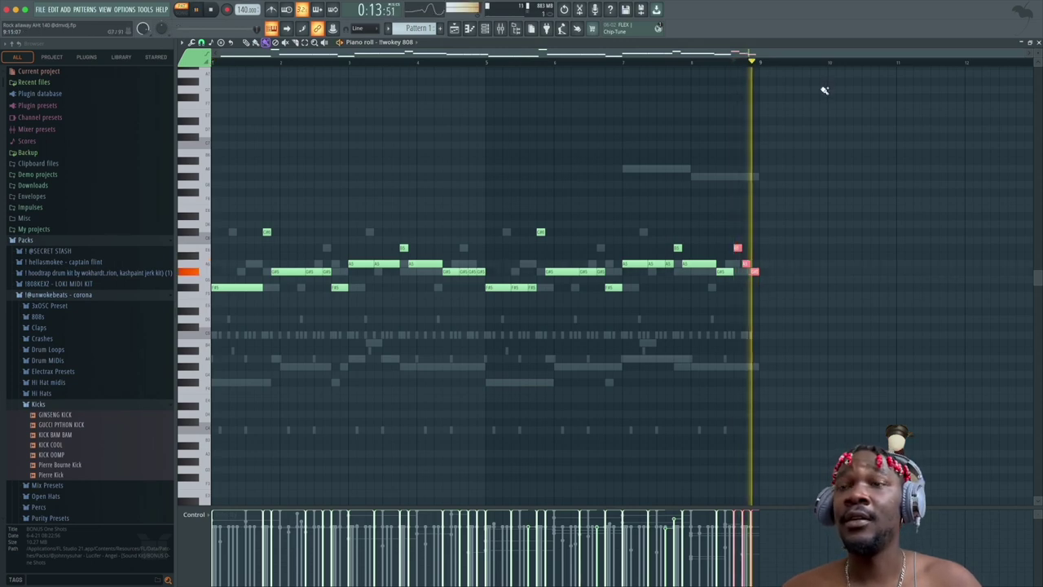
pyautogui.press('space')
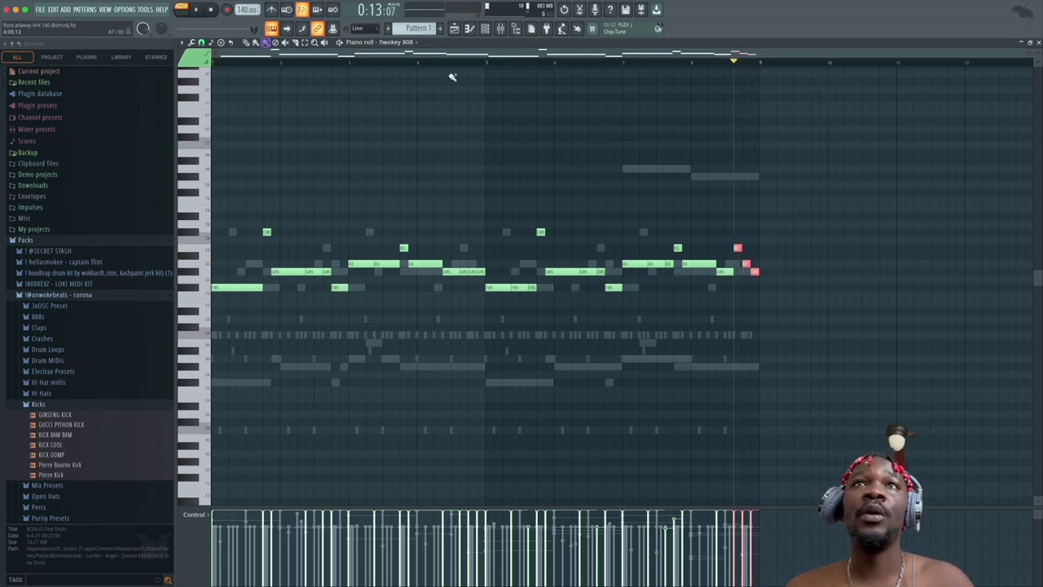
# Step: Highlight the 808 notes in the second half of bar 4 and check the channel rack's drum steps
pyautogui.moveTo(449, 63); pyautogui.dragTo(498, 88)
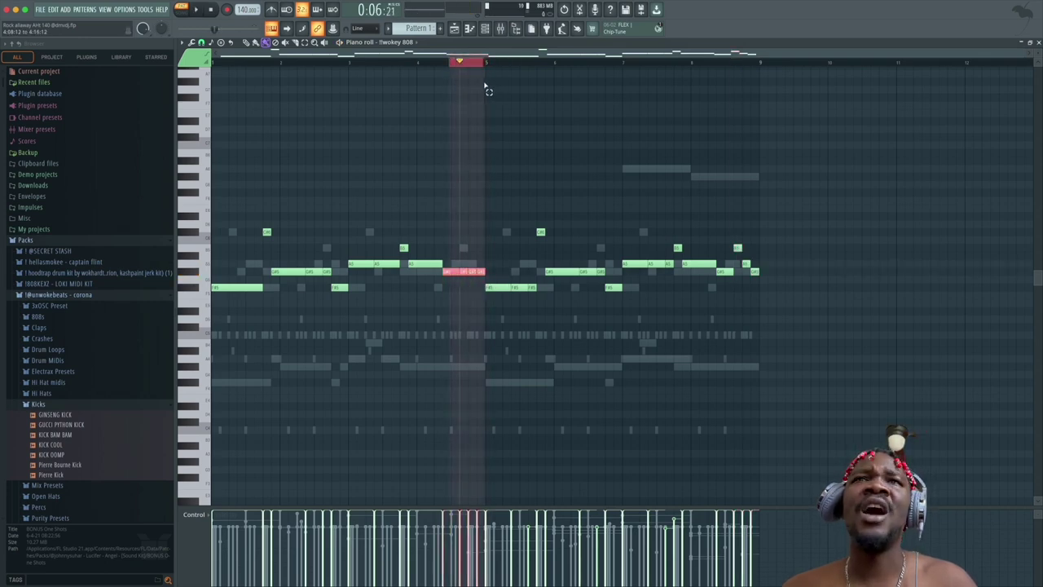
pyautogui.click(467, 63)
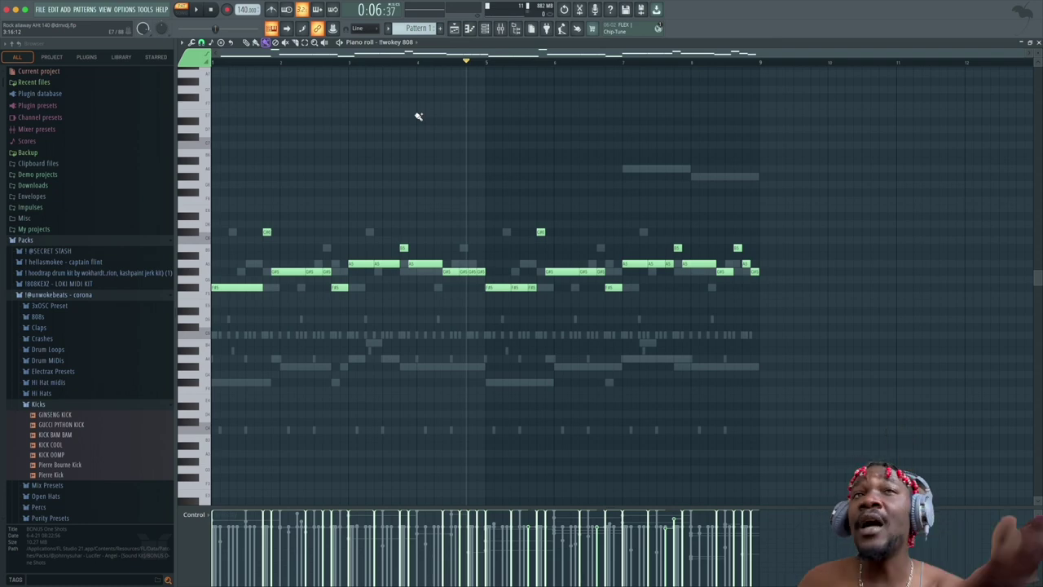
pyautogui.moveTo(487, 25)
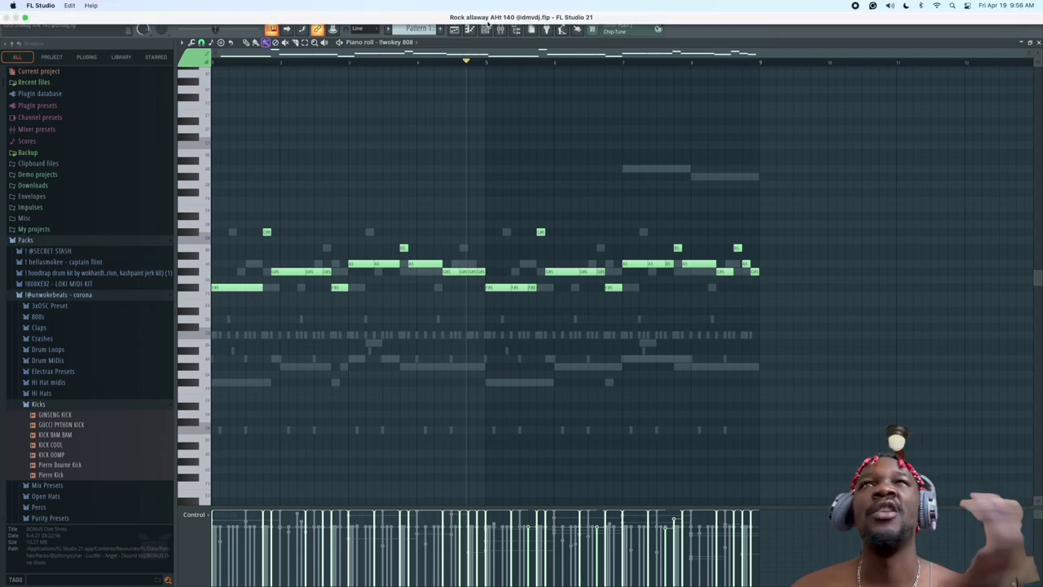
pyautogui.click(484, 29)
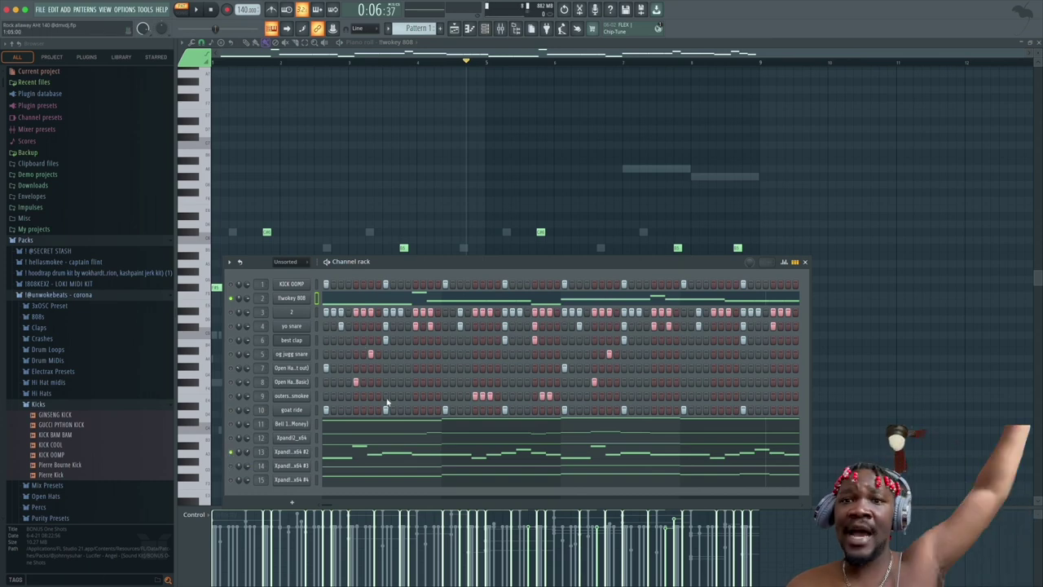
pyautogui.click(805, 261)
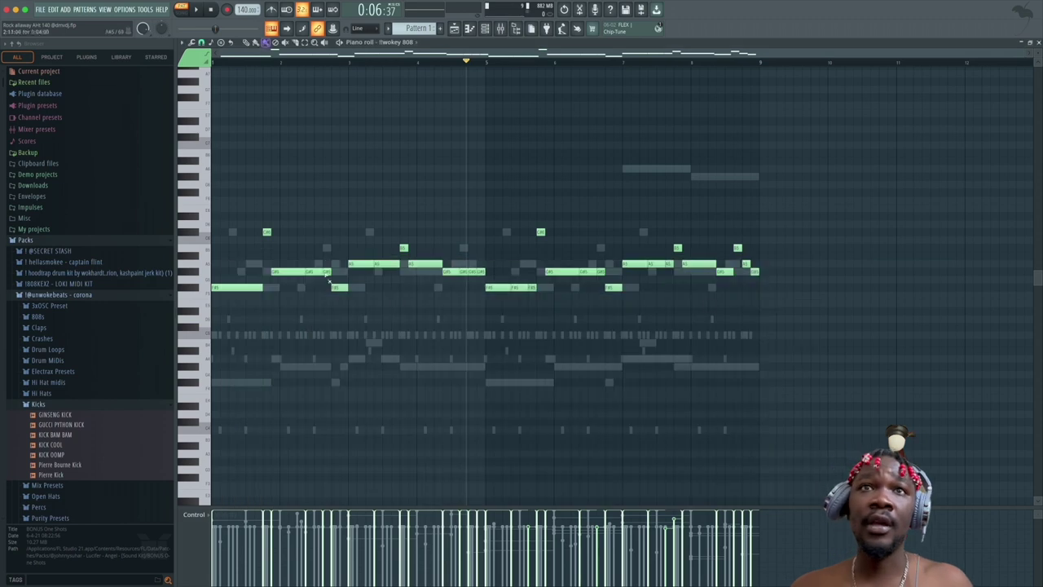
# Step: Play the 808 together with the Xpand!2_x64 #2 melody, checking the enabled channels, and replay both from the start
pyautogui.scroll(3, 333, 258)
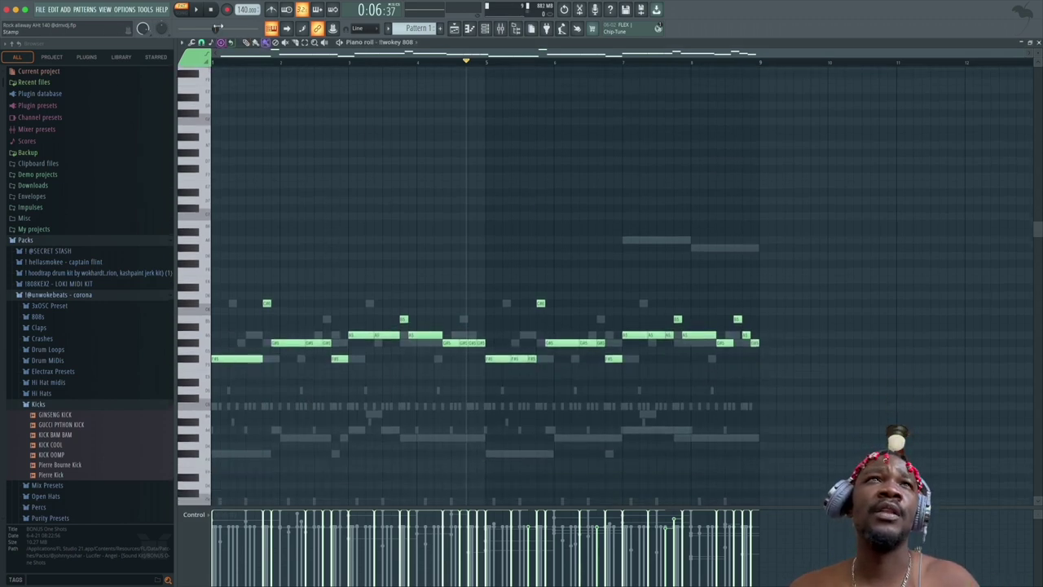
pyautogui.press('space')
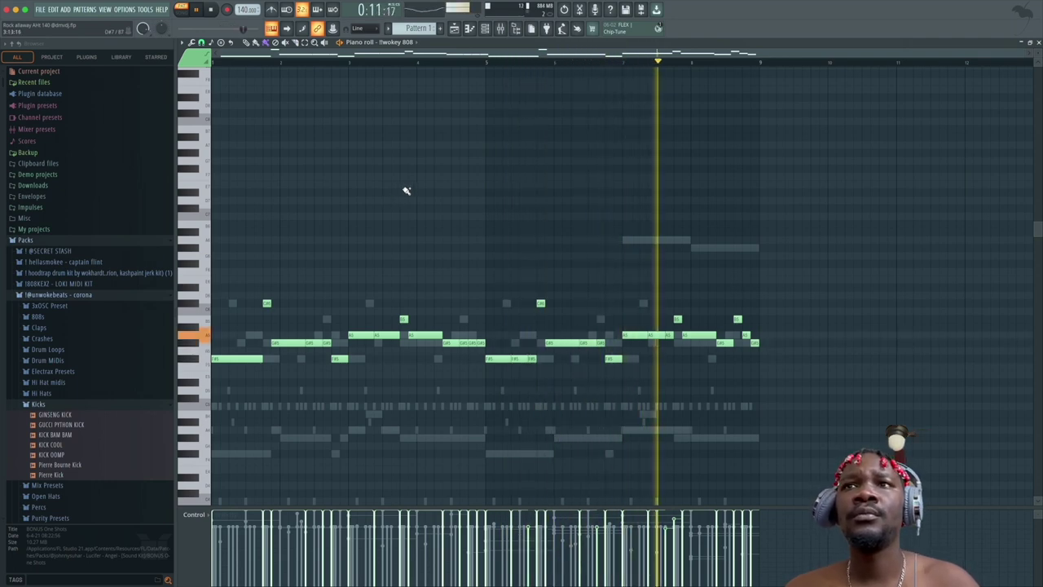
pyautogui.press('F6')
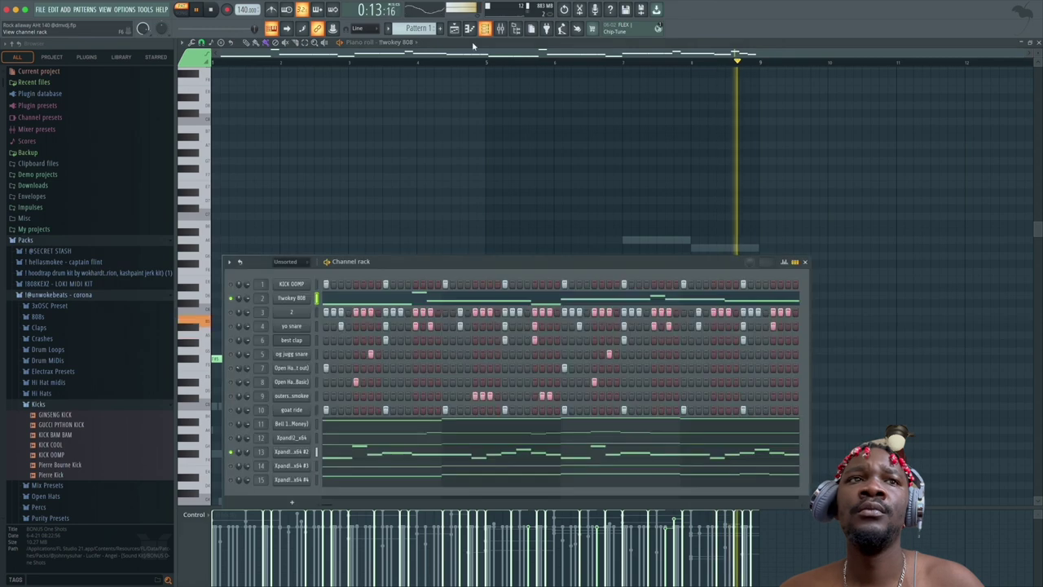
pyautogui.press('space')
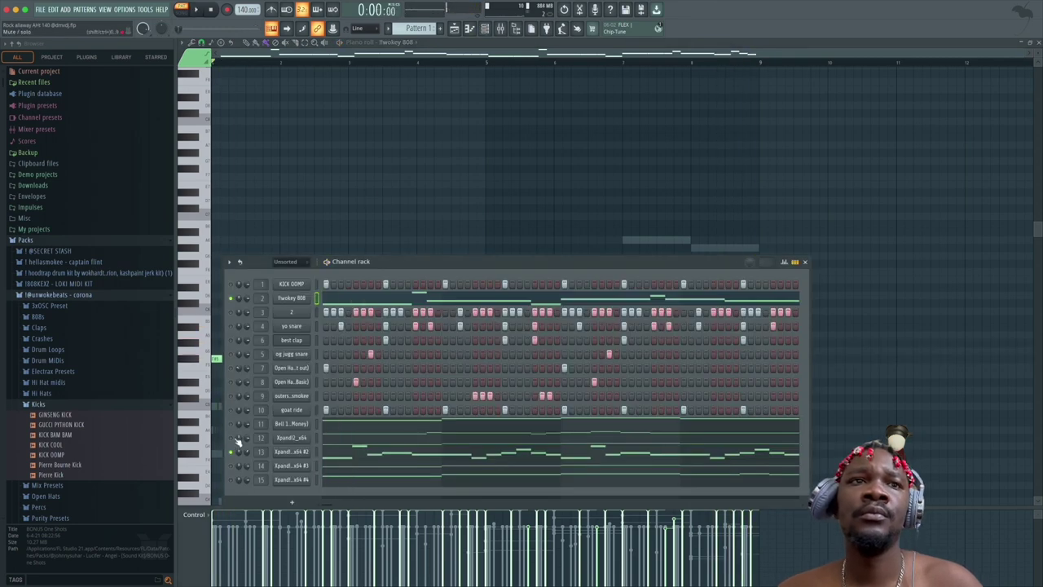
pyautogui.press('space')
pyautogui.click(804, 262)
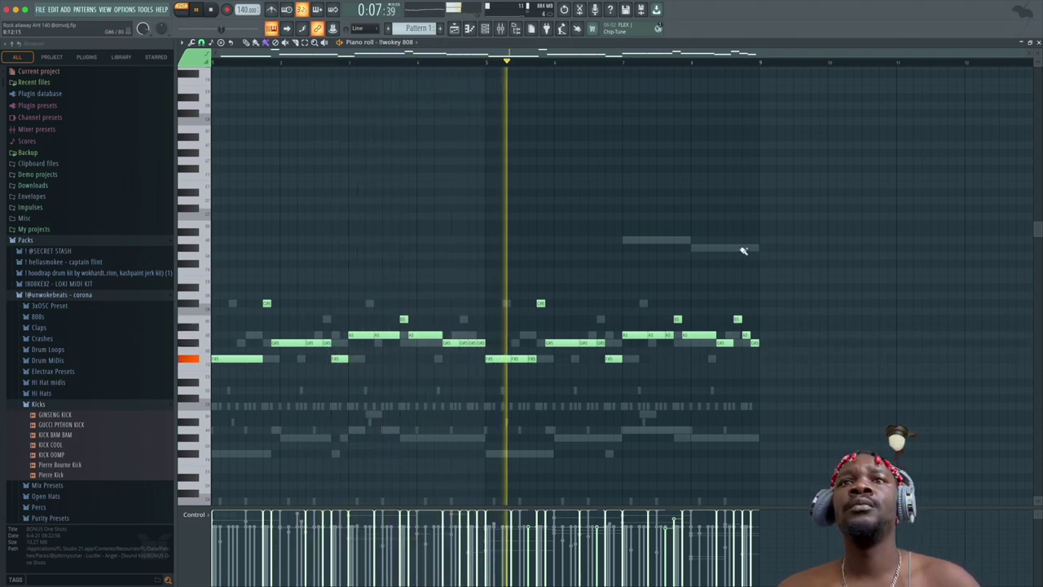
pyautogui.press('space')
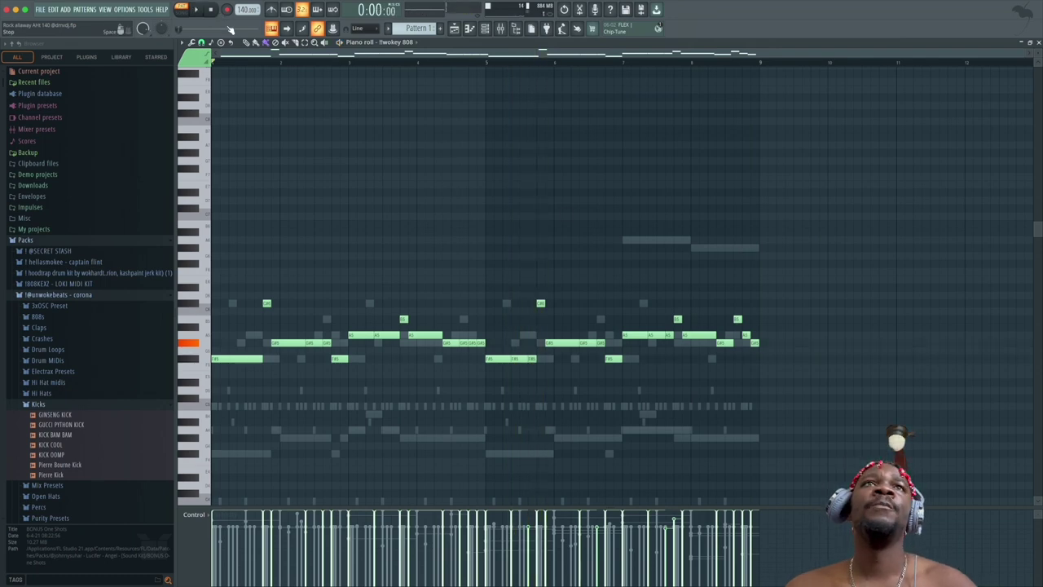
# Step: Mute Xpand!2_x64 #2 and play the 808 alone from the start through bar 4
pyautogui.click(485, 30)
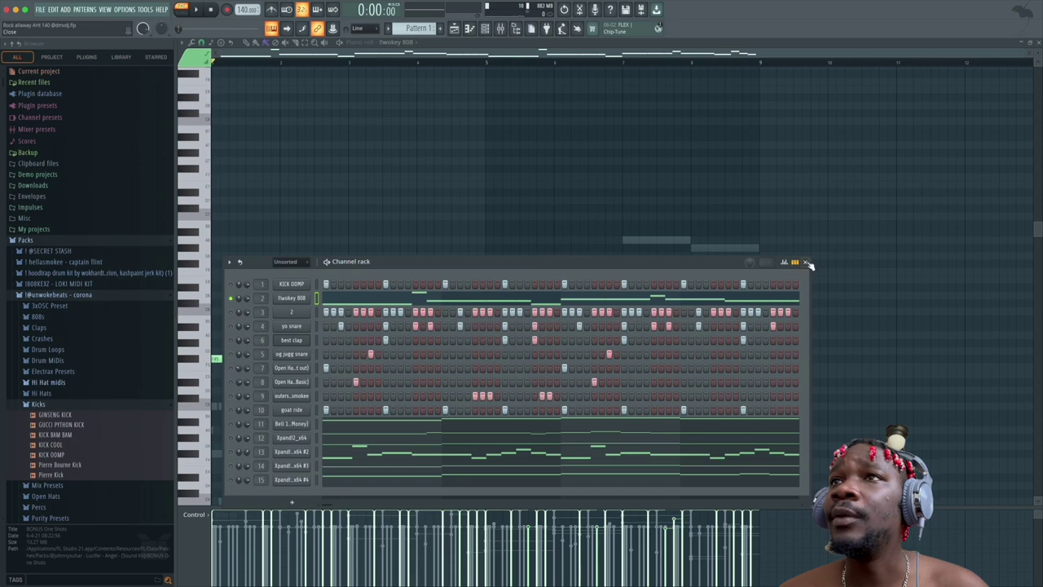
pyautogui.click(807, 263)
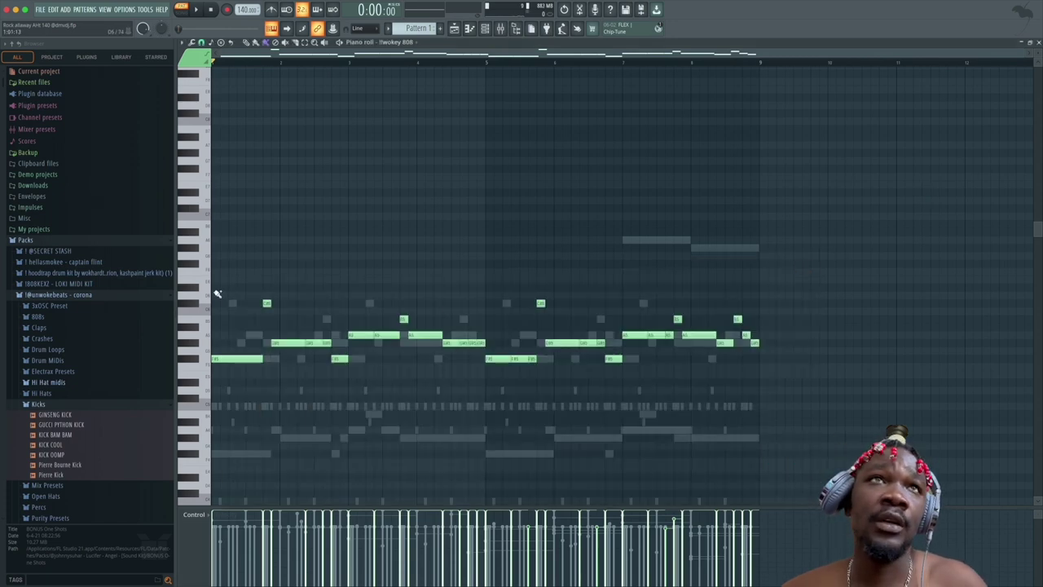
pyautogui.press('space')
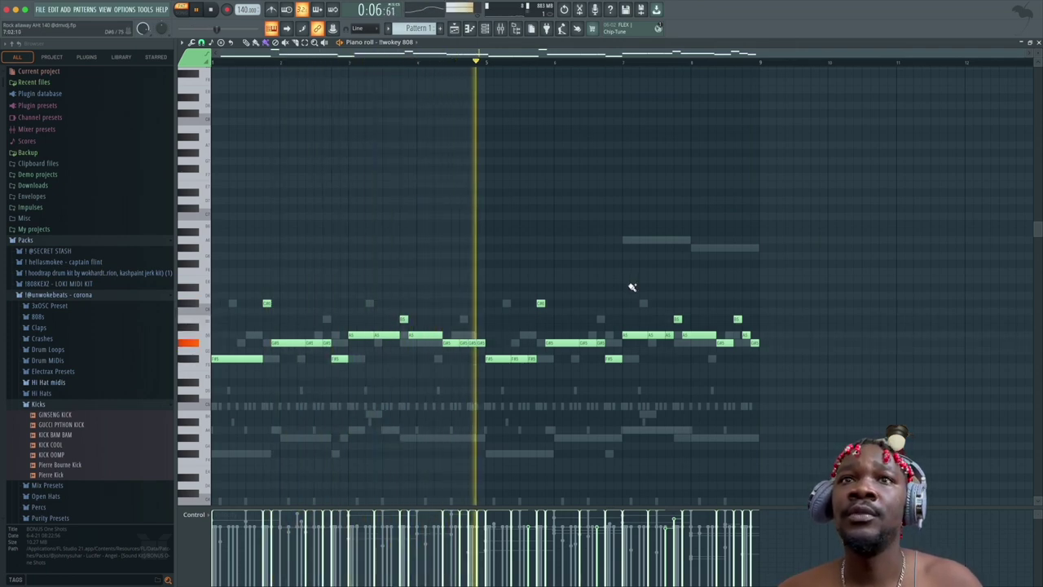
pyautogui.press('space')
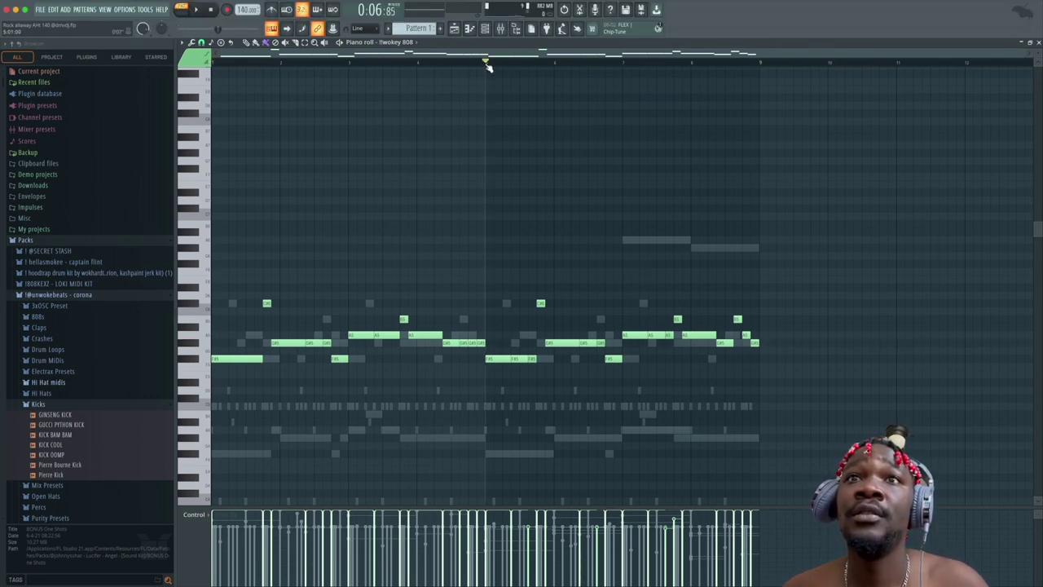
# Step: Play the 808 from bar 5, highlight its notes in bars 5 to 8, and set the playhead back to bar 5
pyautogui.press('space')
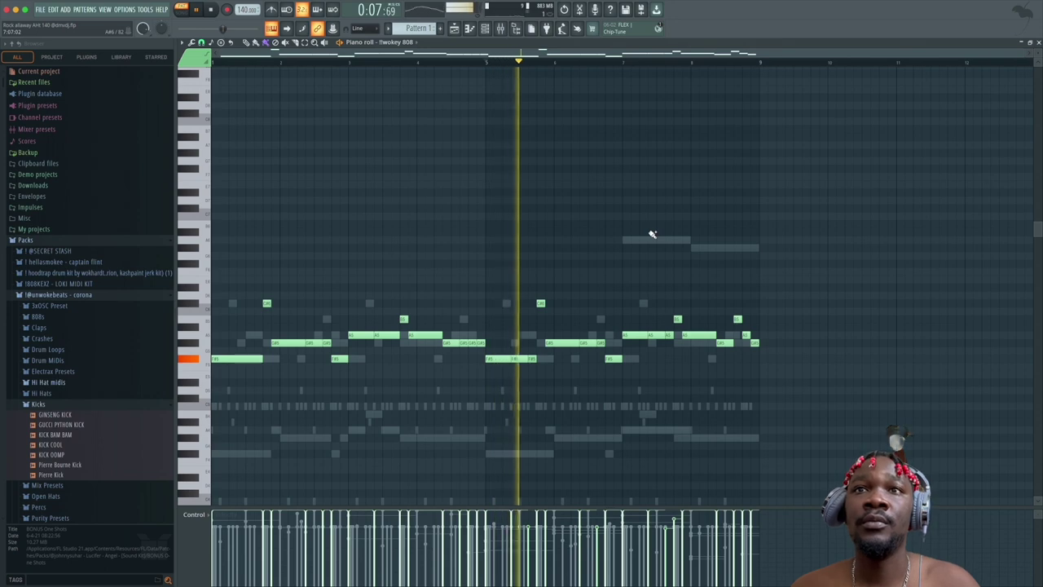
pyautogui.press('space')
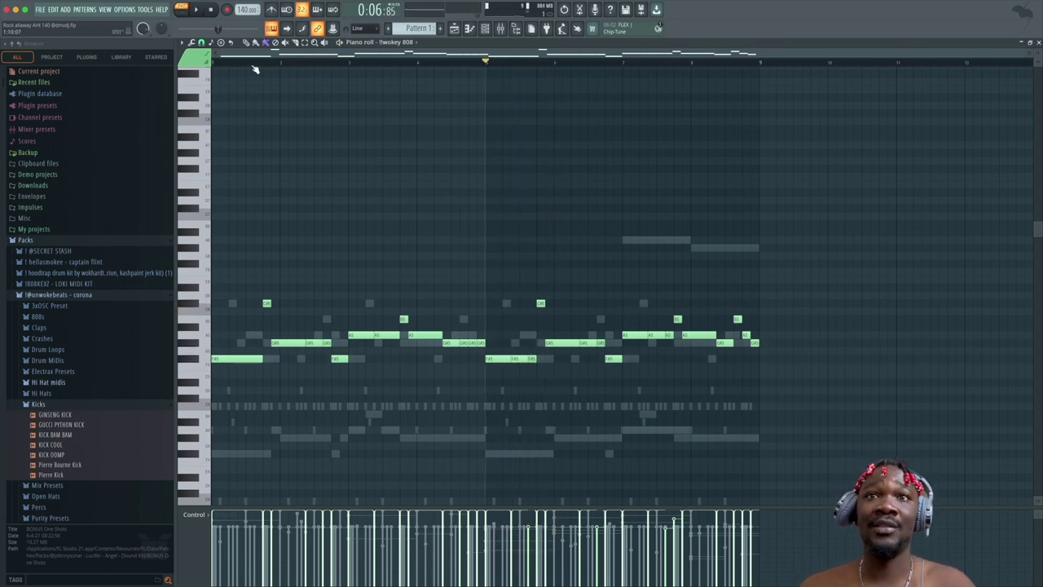
pyautogui.press('Home')
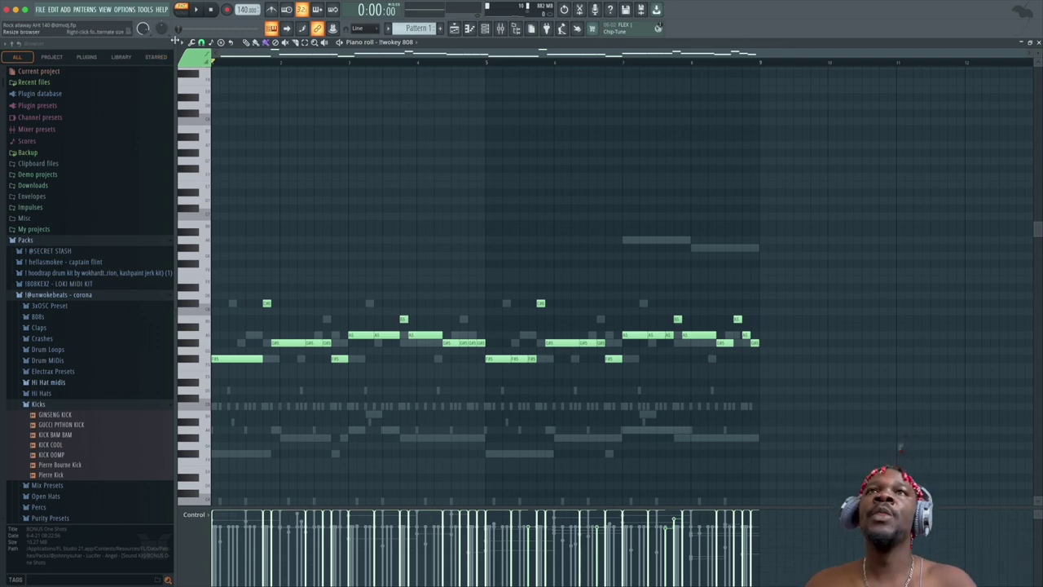
pyautogui.moveTo(487, 67); pyautogui.dragTo(755, 89)
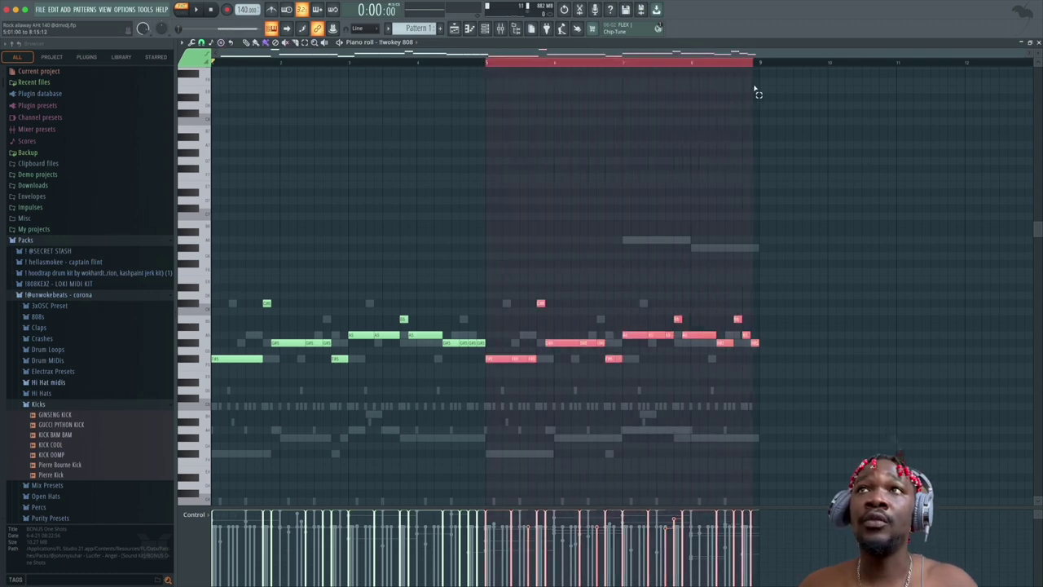
pyautogui.click(488, 62)
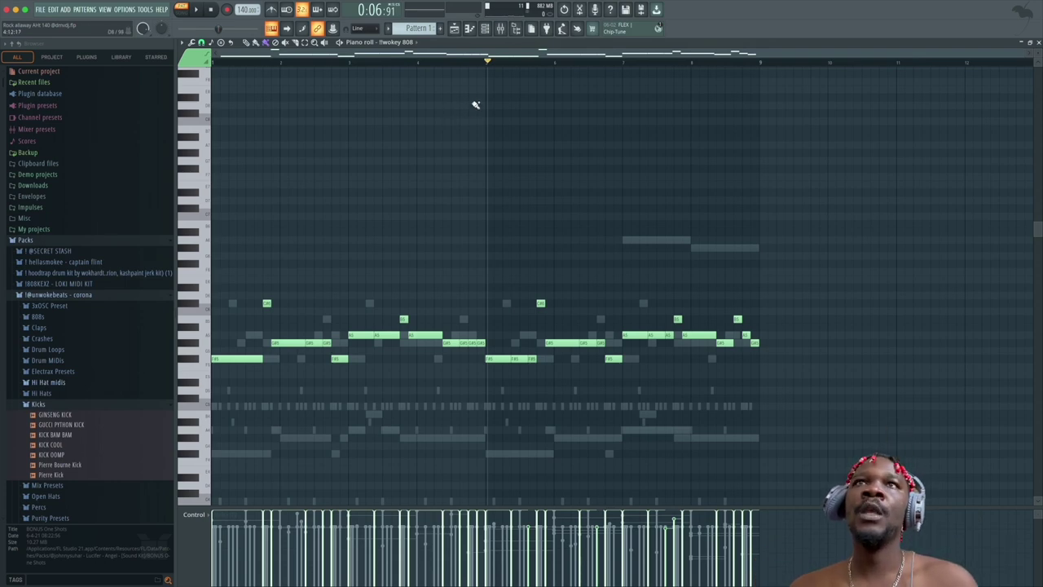
pyautogui.click(486, 62)
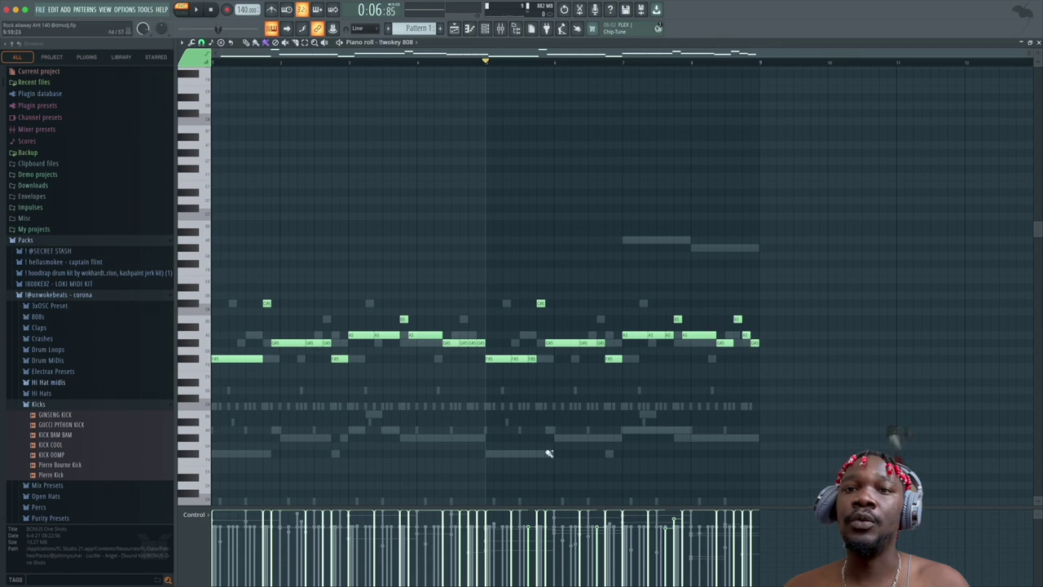
# Step: Select the three low 808 notes at the start of bar 5 and return the playhead to the pattern start
pyautogui.moveTo(545, 379); pyautogui.dragTo(487, 338)
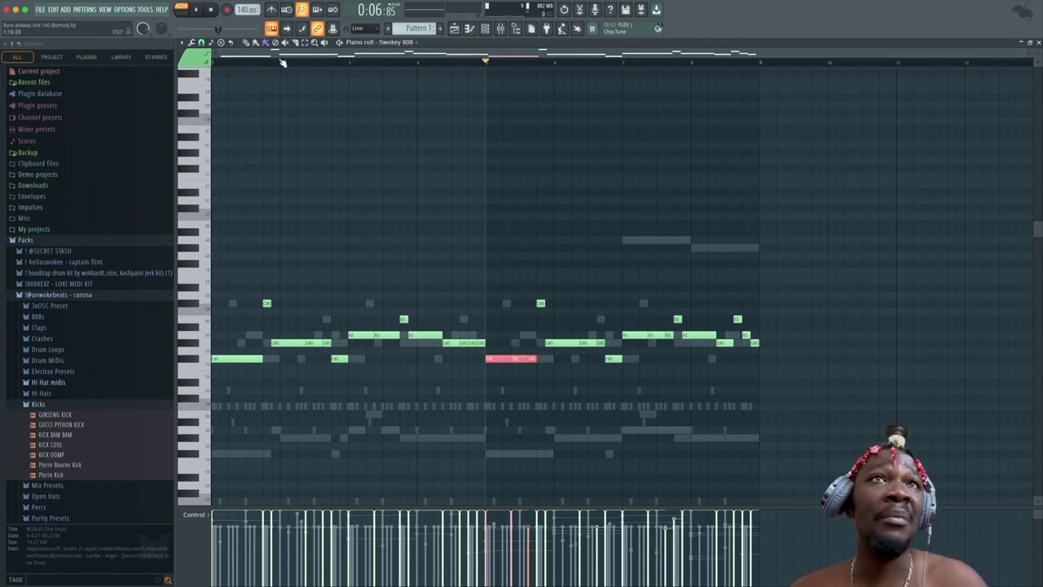
pyautogui.moveTo(279, 63); pyautogui.dragTo(157, 62)
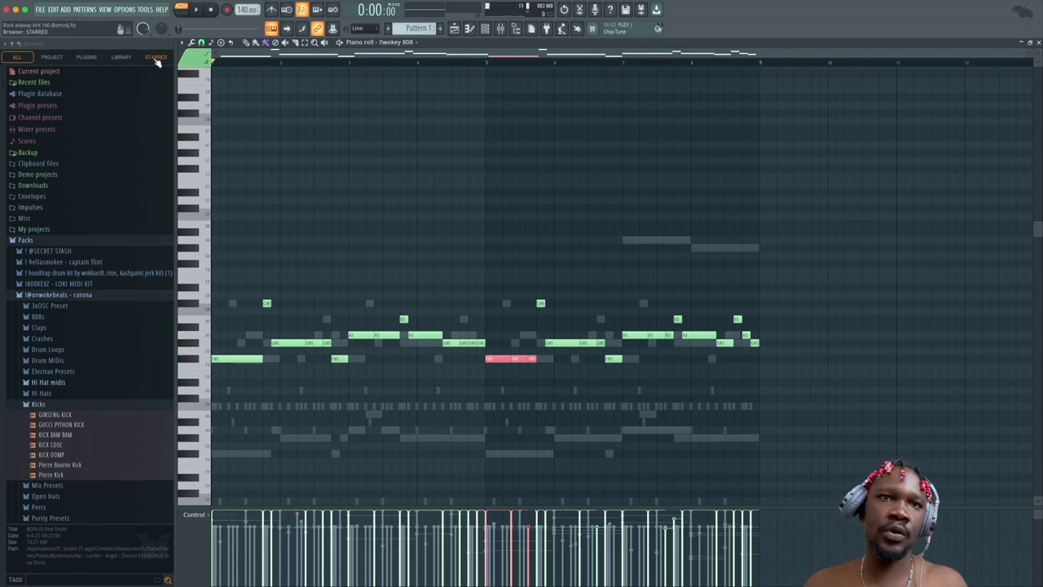
pyautogui.scroll(-1, 279, 105)
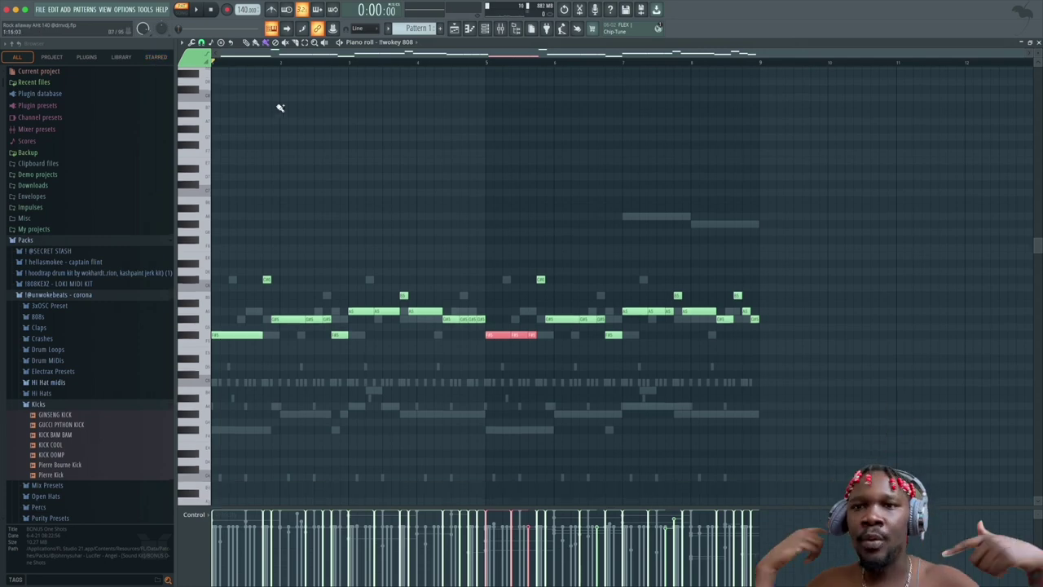
# Step: Play the 808's opening bars, and play it again from bar 5 to compare the two halves
pyautogui.press('space')
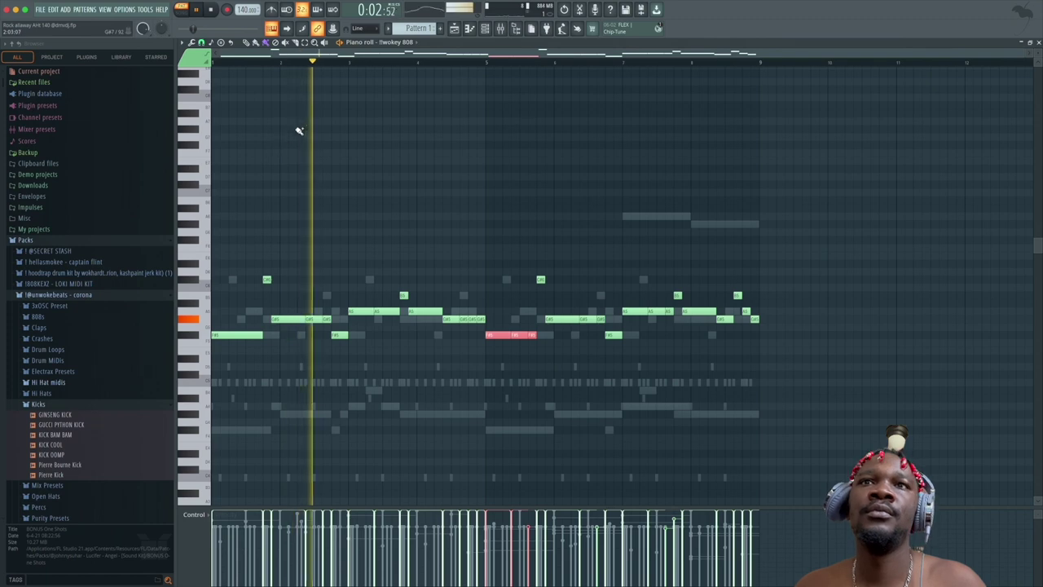
pyautogui.press('space')
pyautogui.click(488, 71)
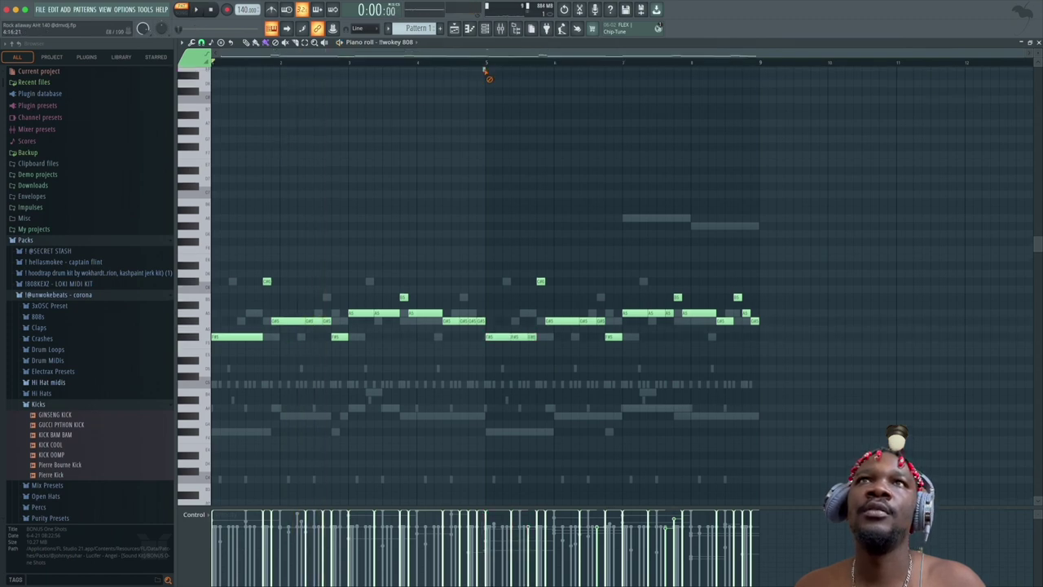
pyautogui.click(484, 65)
pyautogui.press('space')
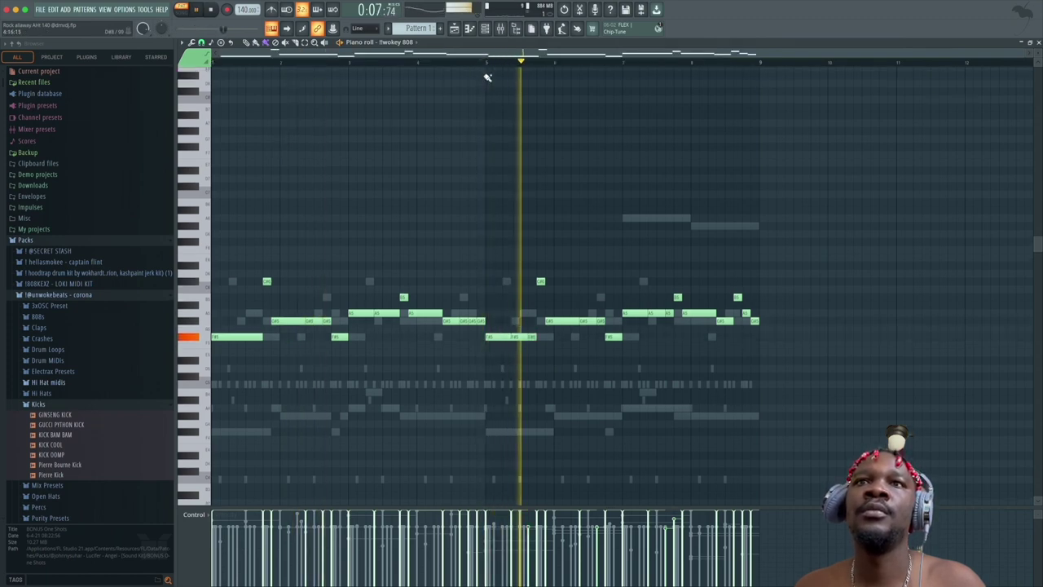
# Step: Play the 808 briefly from just before bar 5, and move the playhead to the middle of bar 8
pyautogui.press('space')
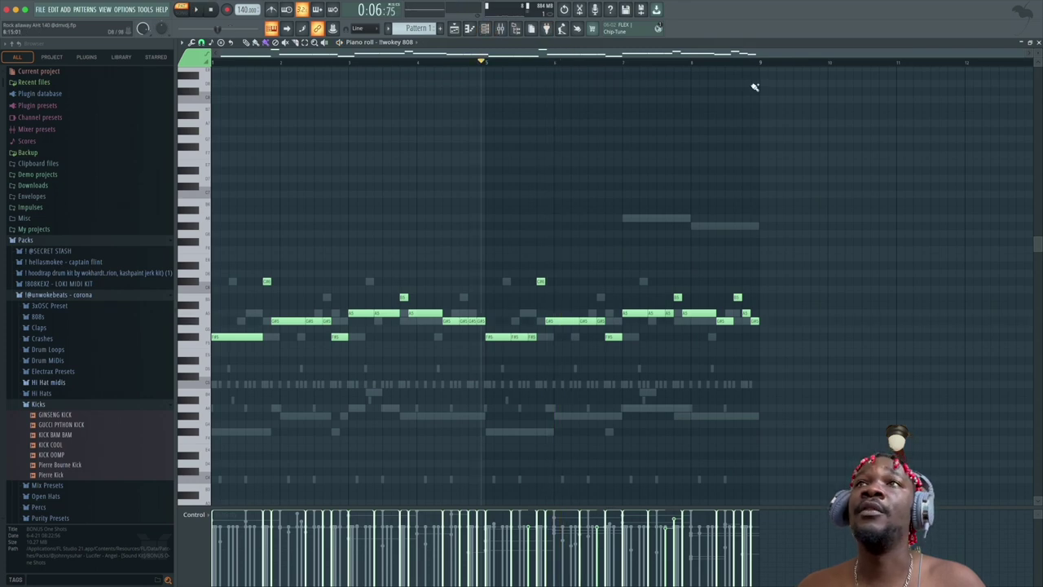
pyautogui.press('space')
pyautogui.click(727, 63)
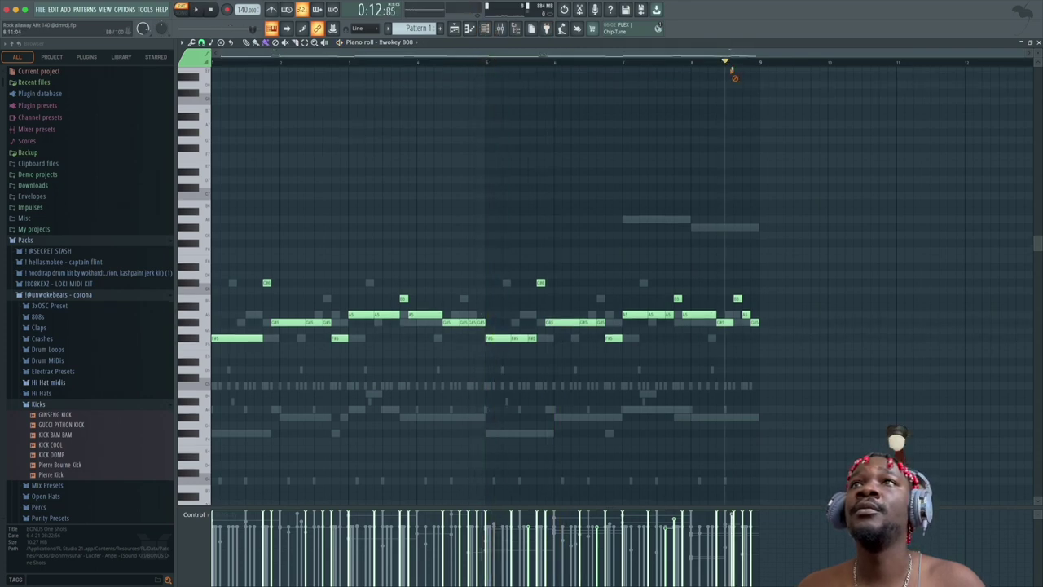
pyautogui.press('space')
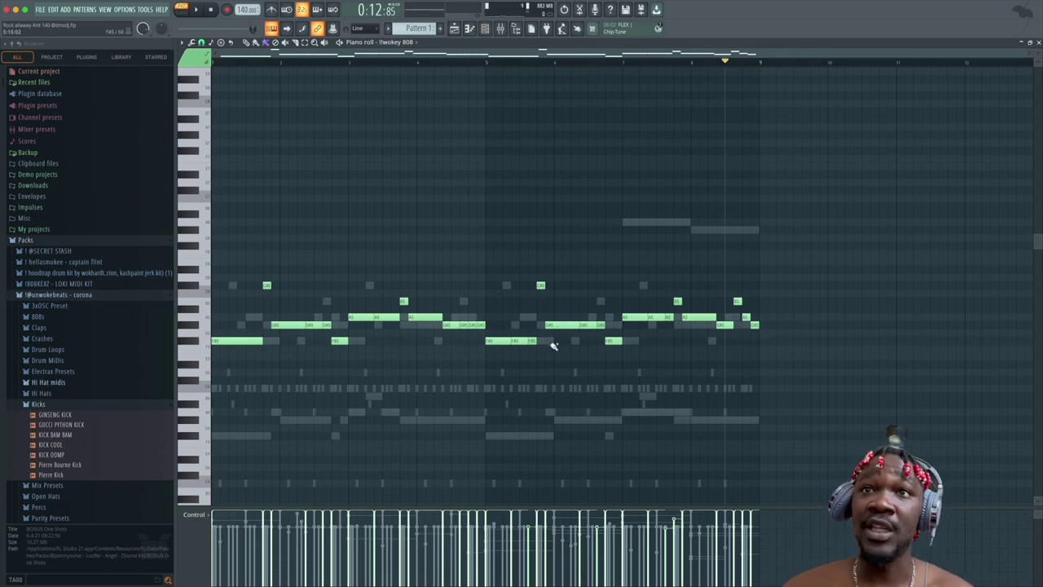
# Step: Select the short 808 note late in bar 6, and play the 808 from mid bar 5 and again from early bar 6
pyautogui.click(602, 326)
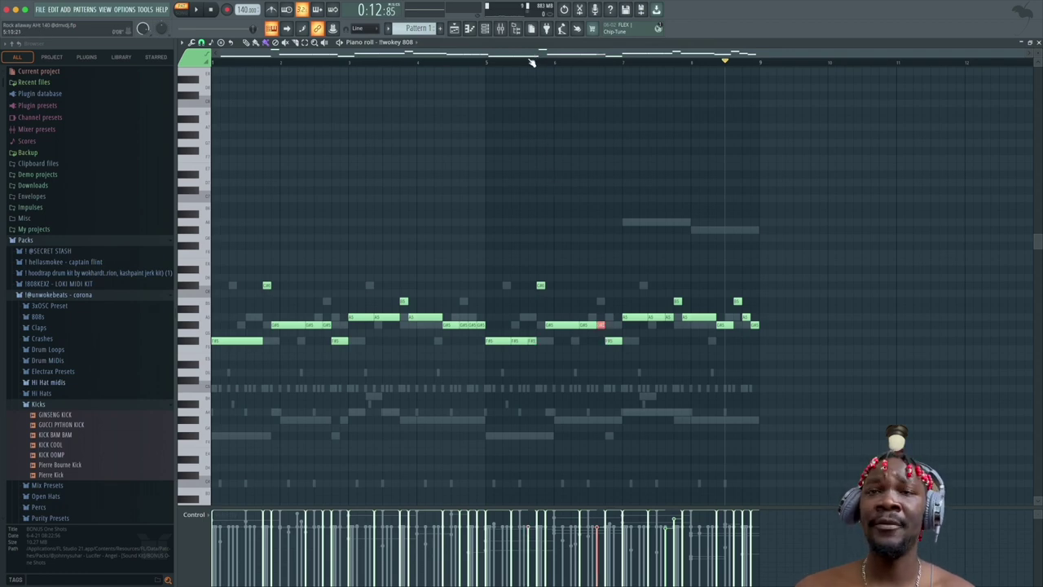
pyautogui.moveTo(531, 62); pyautogui.dragTo(517, 56)
pyautogui.press('space')
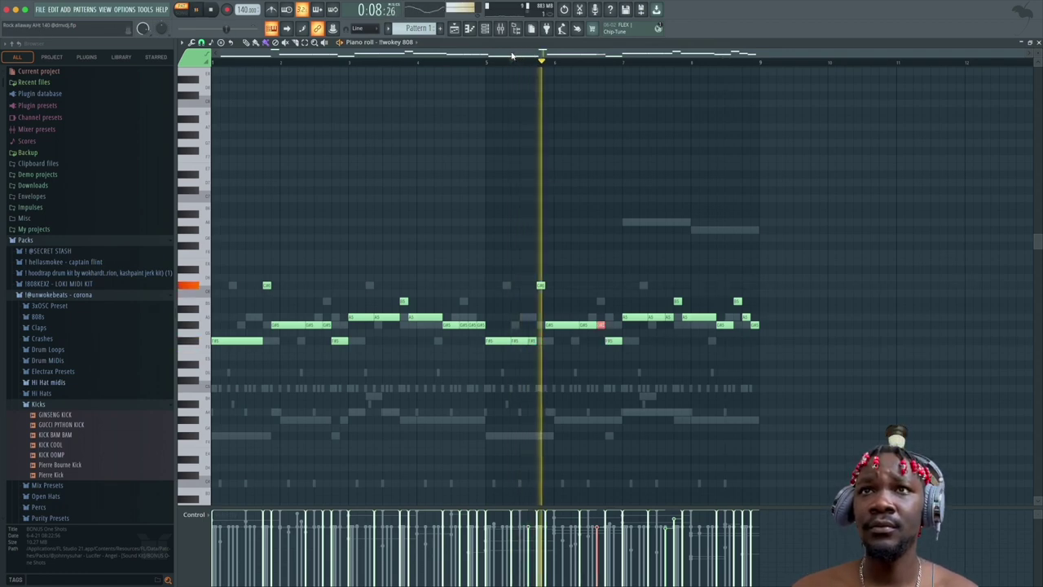
pyautogui.press('space')
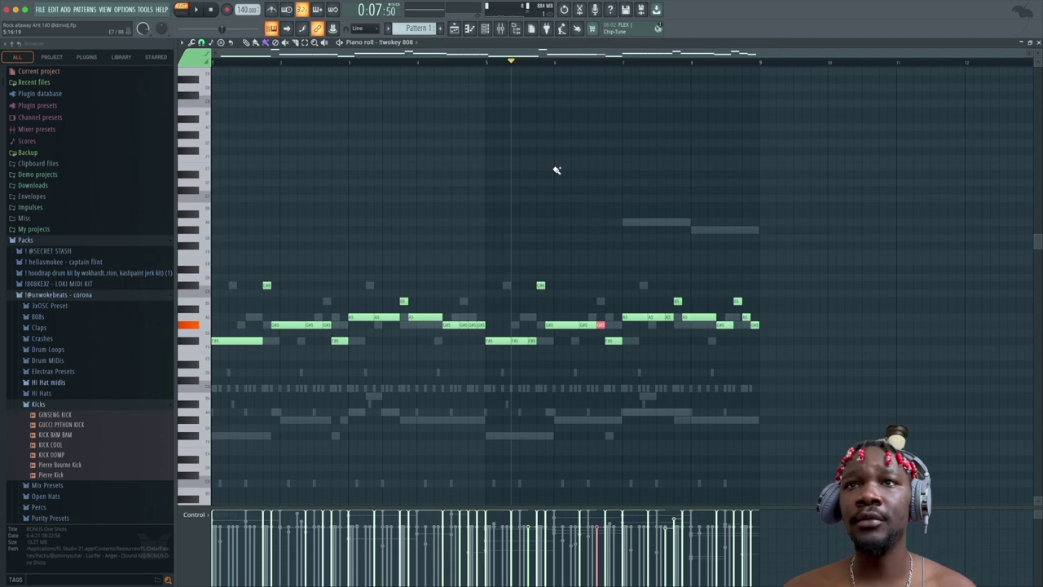
pyautogui.click(572, 65)
pyautogui.press('space')
pyautogui.press('space')
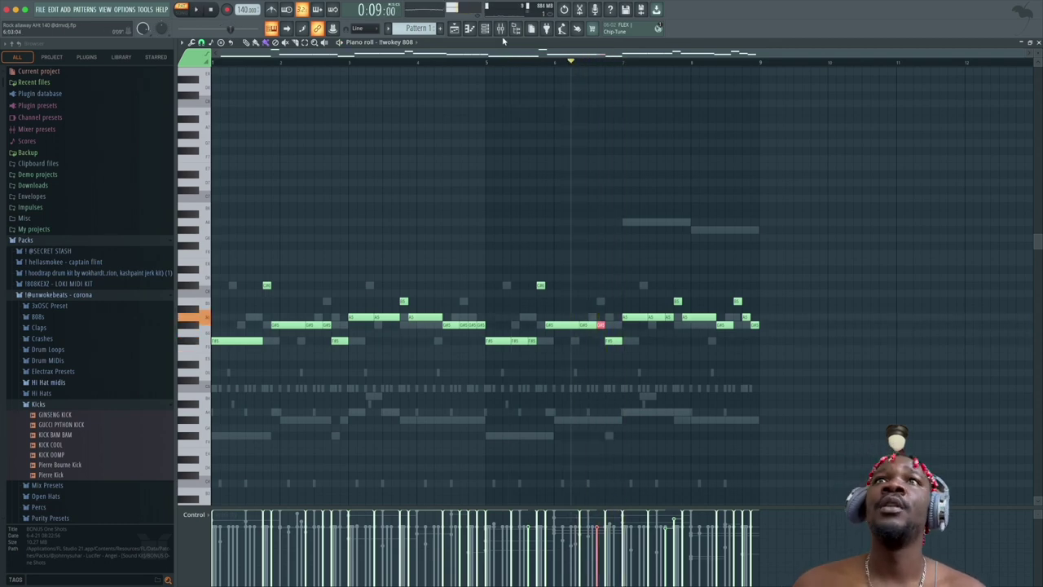
# Step: Unmute all channels in the channel rack and move the rack up over the piano roll
pyautogui.press('F6')
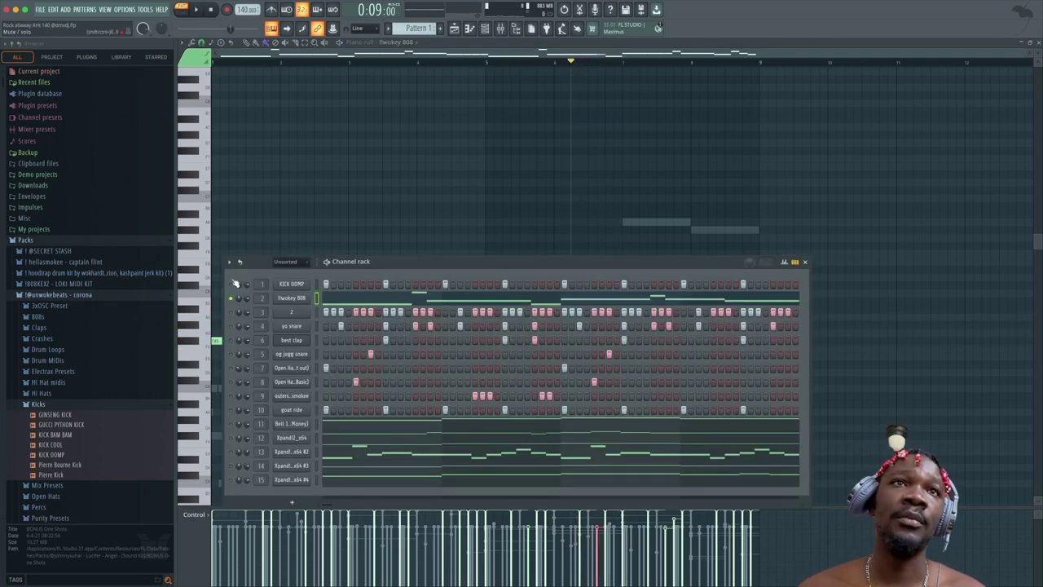
pyautogui.rightClick(236, 285)
pyautogui.click(246, 290)
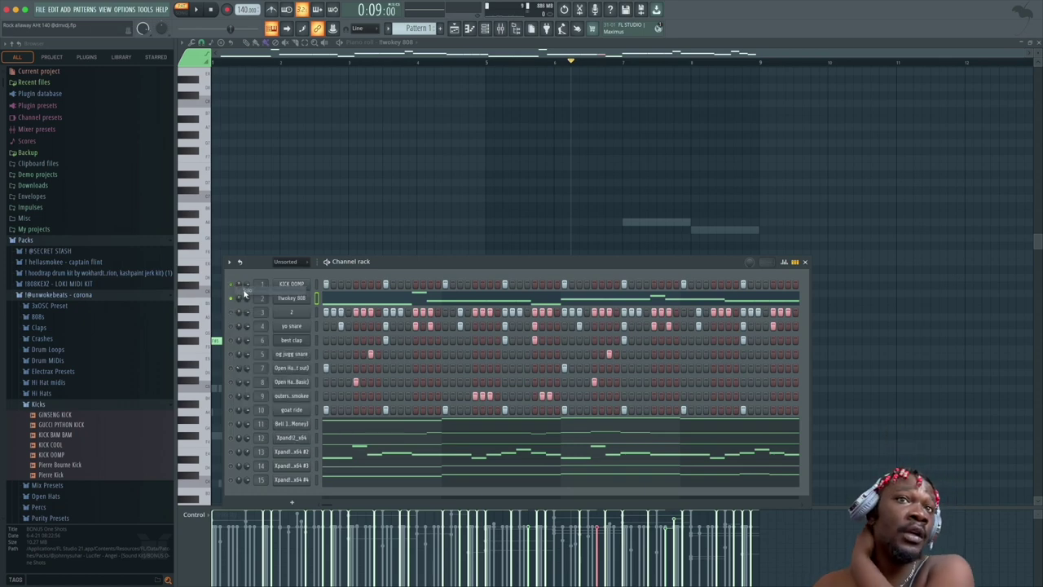
pyautogui.rightClick(235, 287)
pyautogui.click(244, 292)
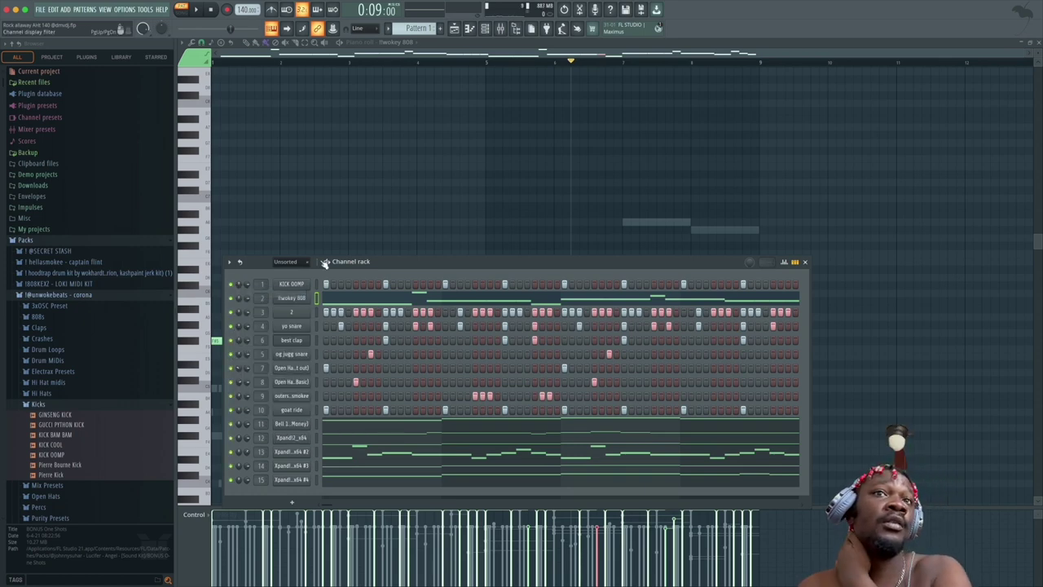
pyautogui.moveTo(352, 259); pyautogui.dragTo(385, 119)
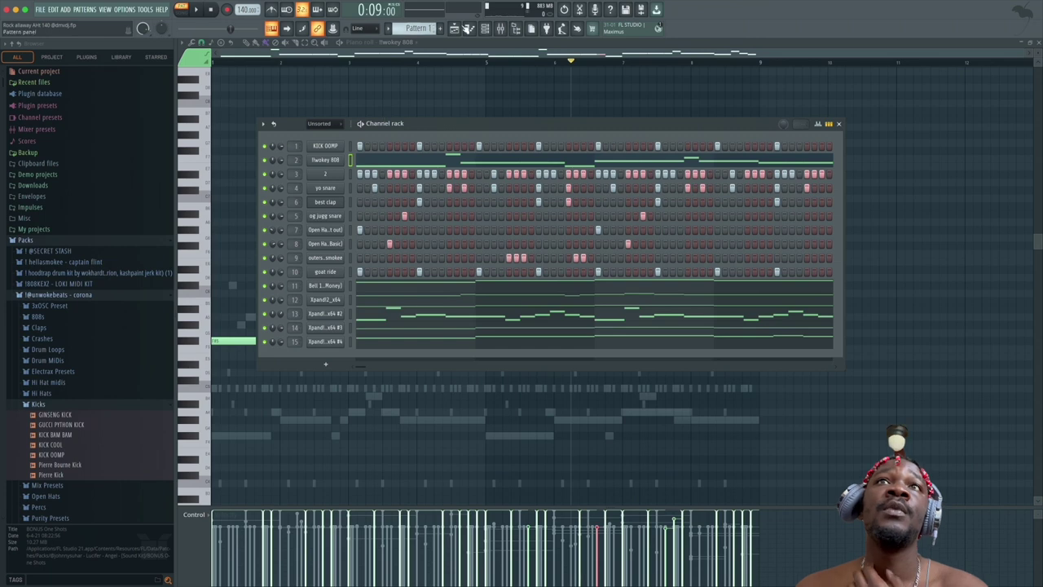
# Step: Open the playlist and highlight the intro clips in bars 1 to 8, and the clips in bars 9 to 16
pyautogui.click(453, 30)
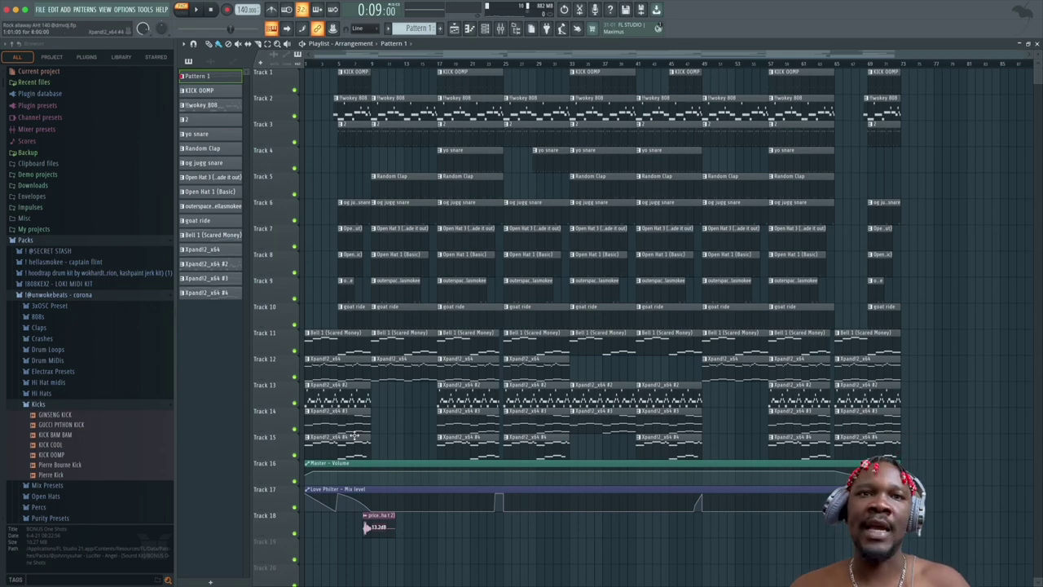
pyautogui.moveTo(372, 453); pyautogui.dragTo(295, 71)
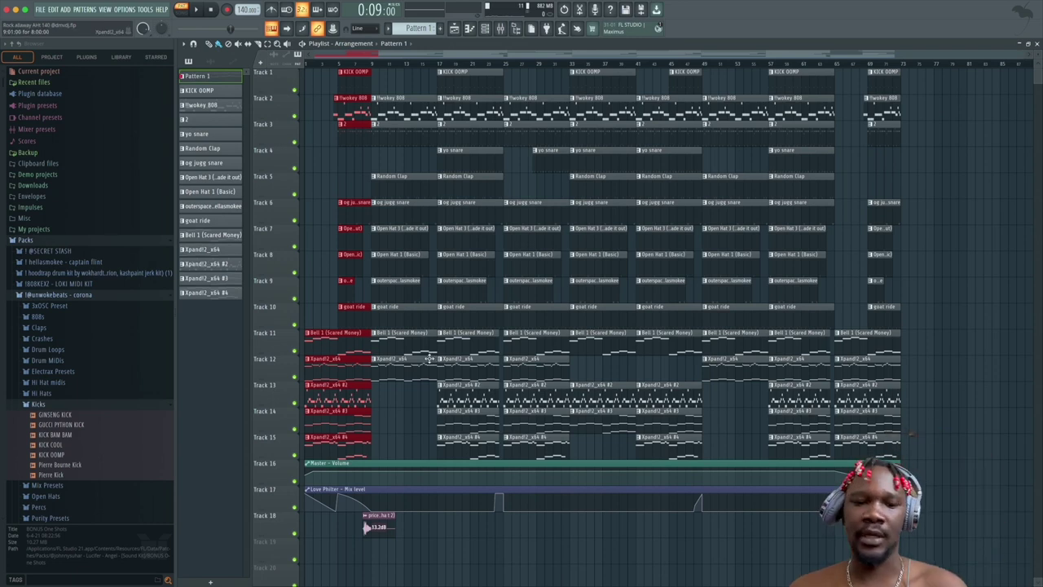
pyautogui.moveTo(434, 401); pyautogui.dragTo(378, 68)
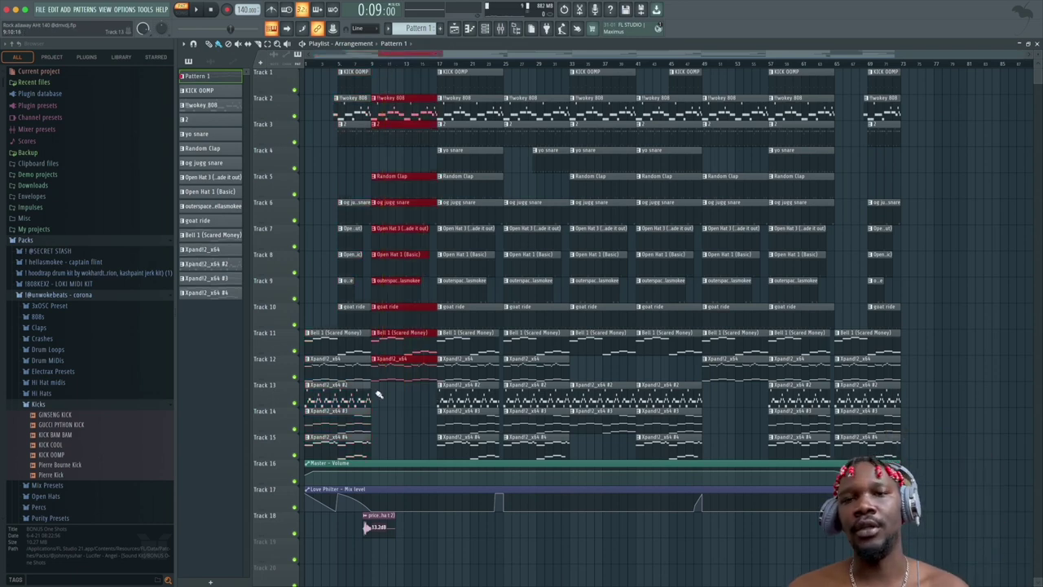
# Step: Highlight the intro clips again, clear the selection, and briefly play Pattern 1 with all channels on
pyautogui.moveTo(360, 449); pyautogui.dragTo(349, 114)
pyautogui.click(412, 410)
pyautogui.press('space')
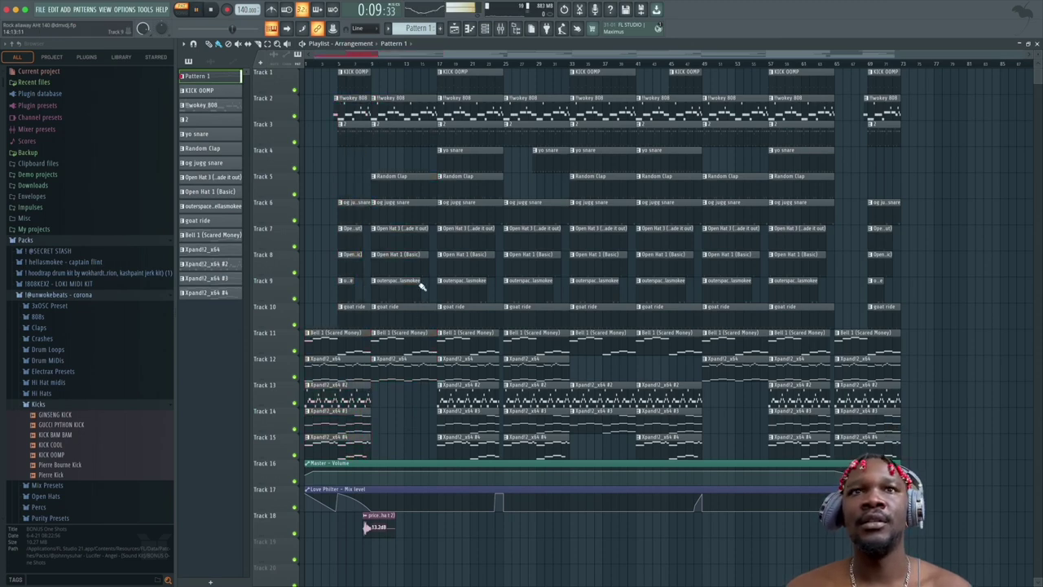
pyautogui.doubleClick(416, 405)
pyautogui.press('space')
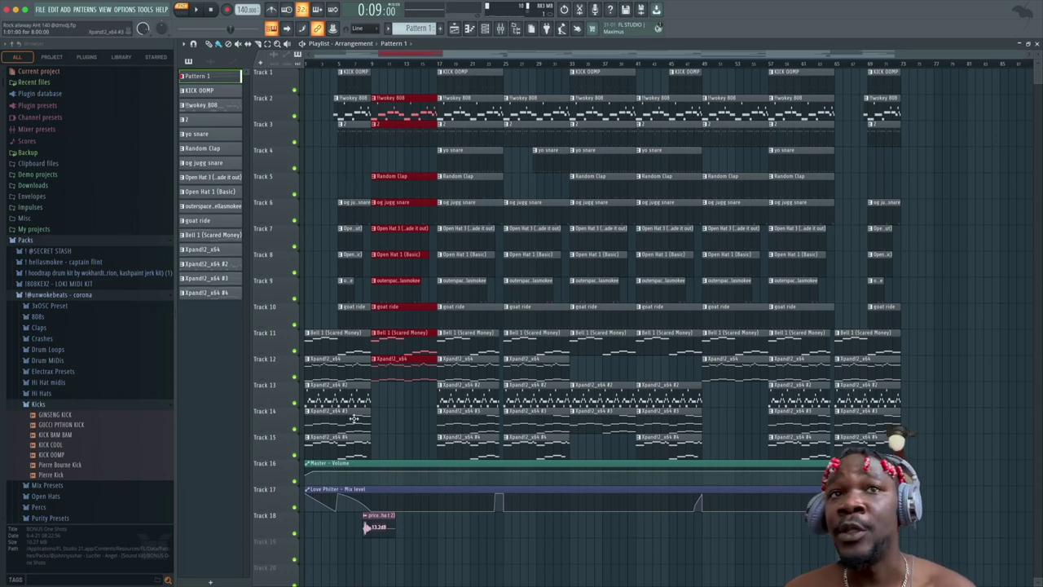
# Step: Highlight the bar 9 to 16 clips, and at bar 17 the yo snare clip and the Xpand!2_x64 #2, #3 and #4 clips
pyautogui.moveTo(413, 408); pyautogui.dragTo(432, 62)
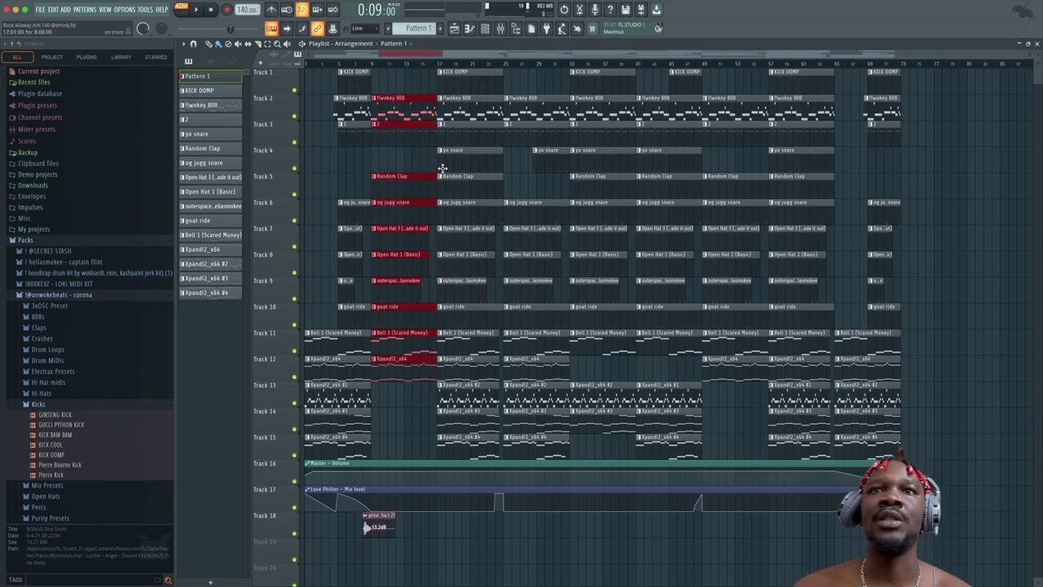
pyautogui.click(479, 150)
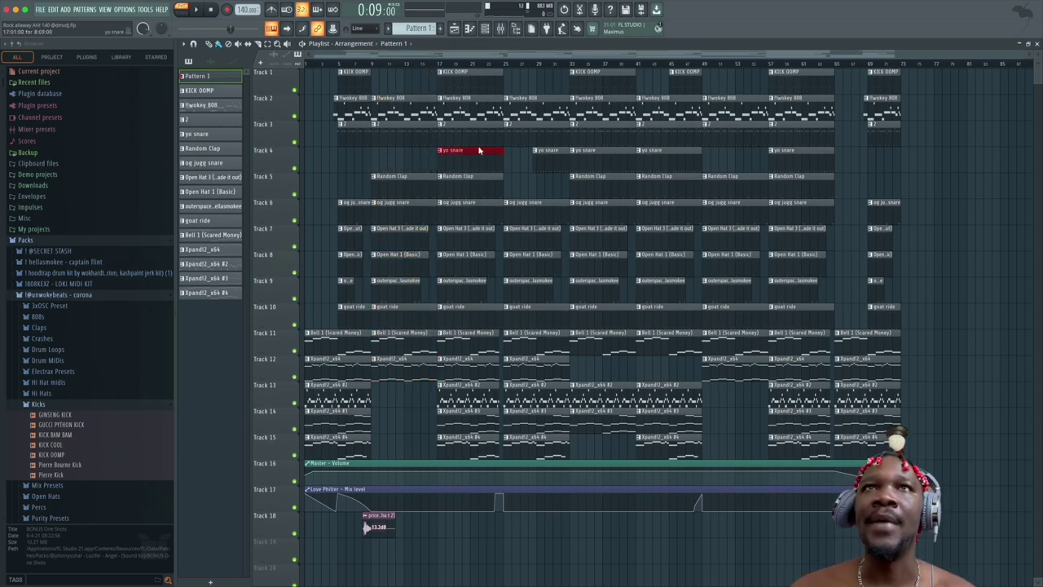
pyautogui.click(447, 82)
pyautogui.click(460, 151)
pyautogui.moveTo(447, 405); pyautogui.dragTo(463, 456)
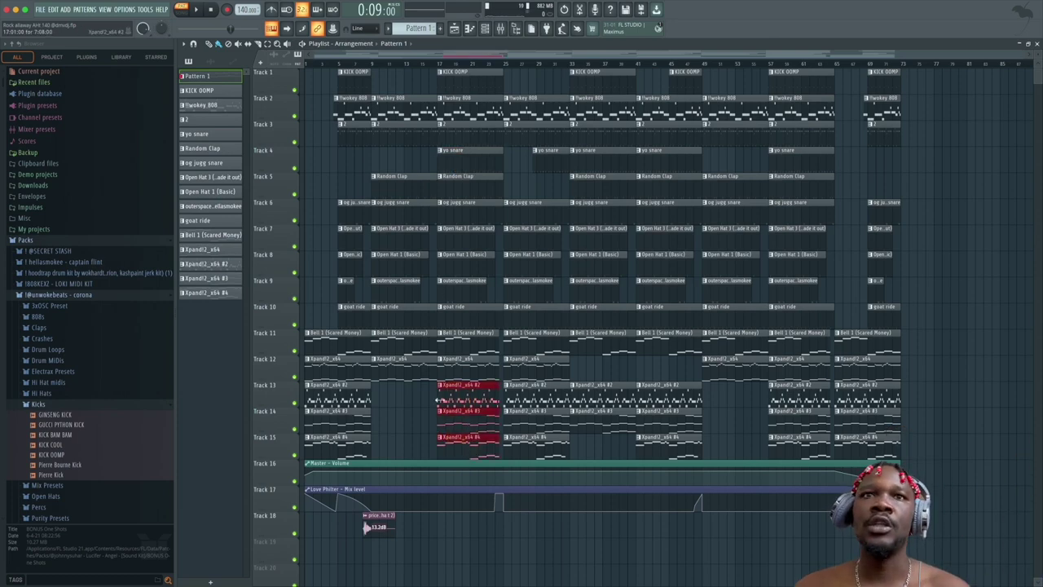
# Step: Switch playback to song mode and play the full arrangement from bar 1
pyautogui.press('l')
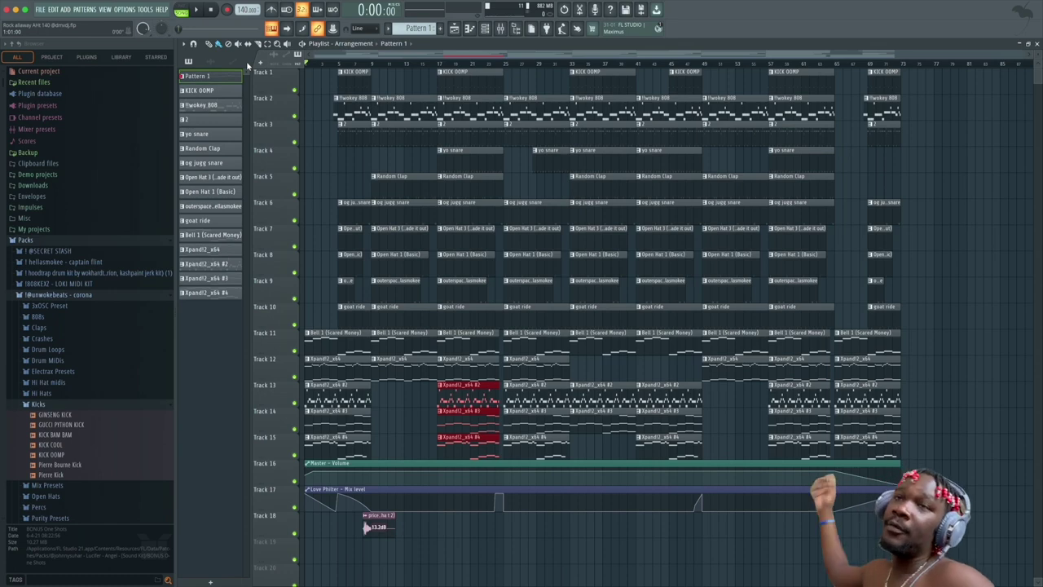
pyautogui.press('space')
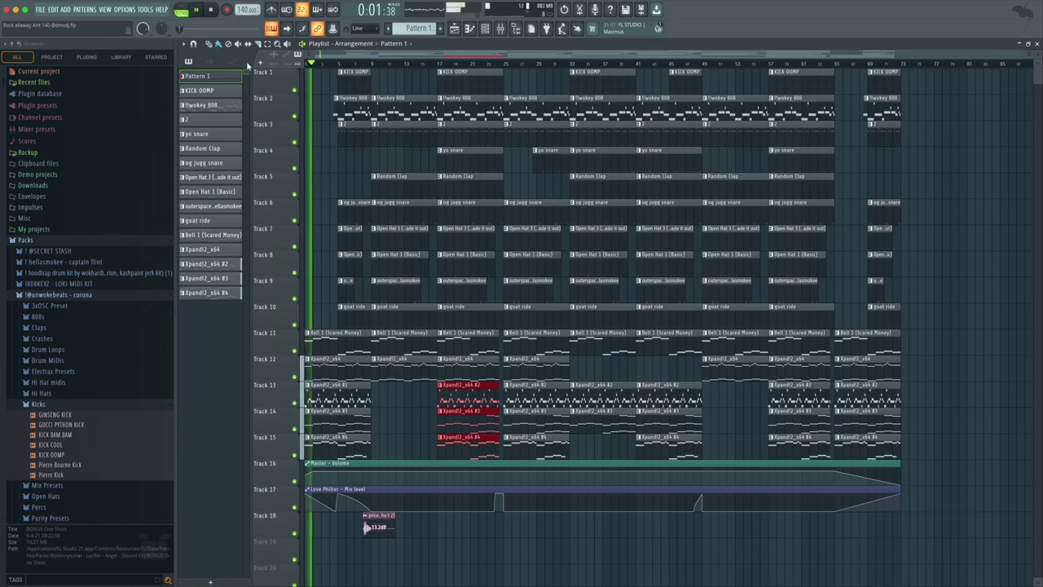